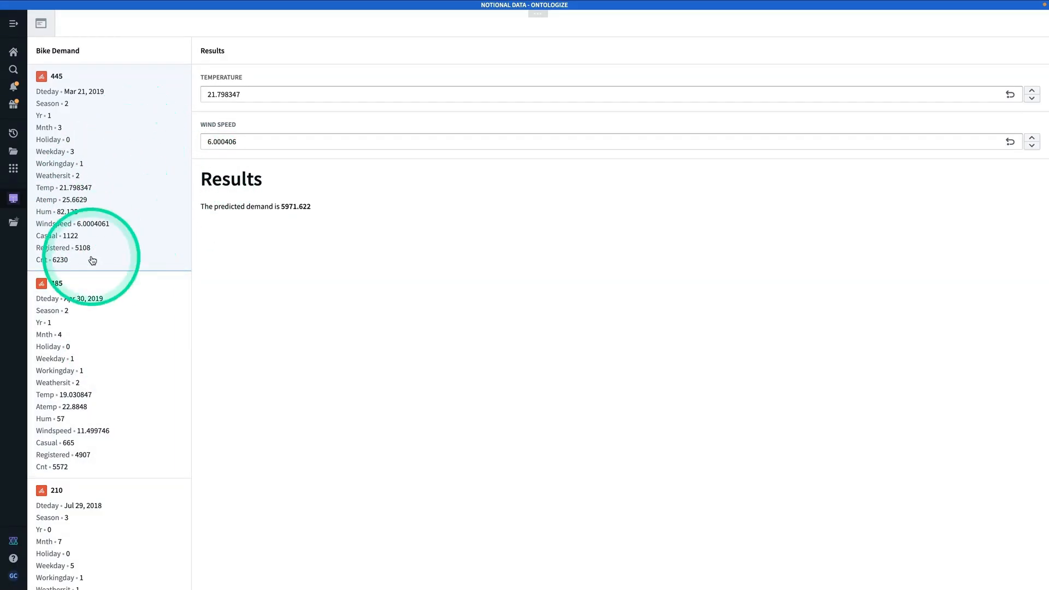
Select record 485 (Apr 30, 2019) in the Bike Demand list and set its wind speed to 0
left_click(117, 387)
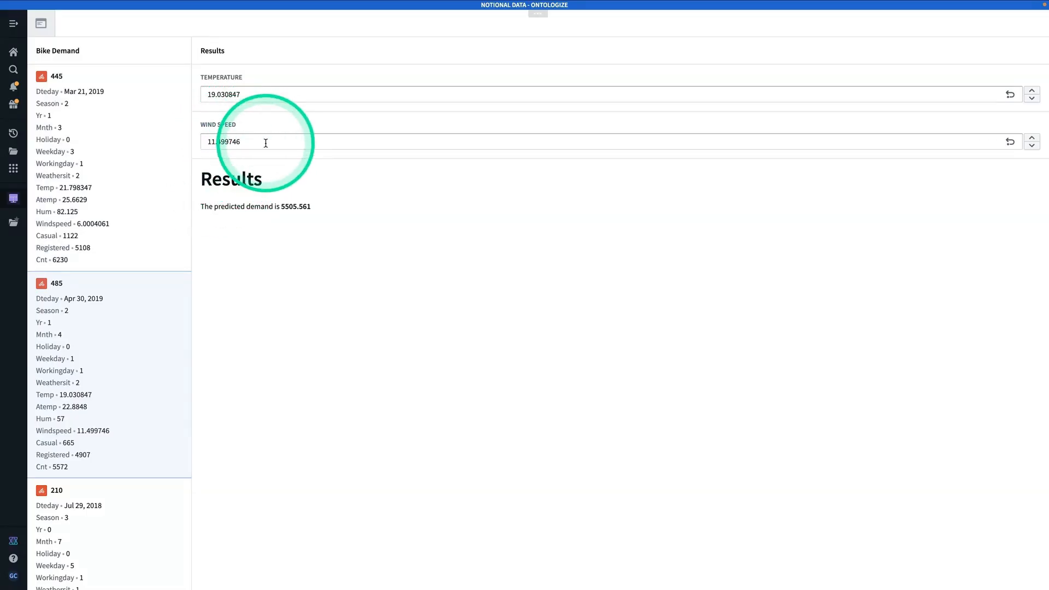
left_click_drag(265, 143, 199, 142)
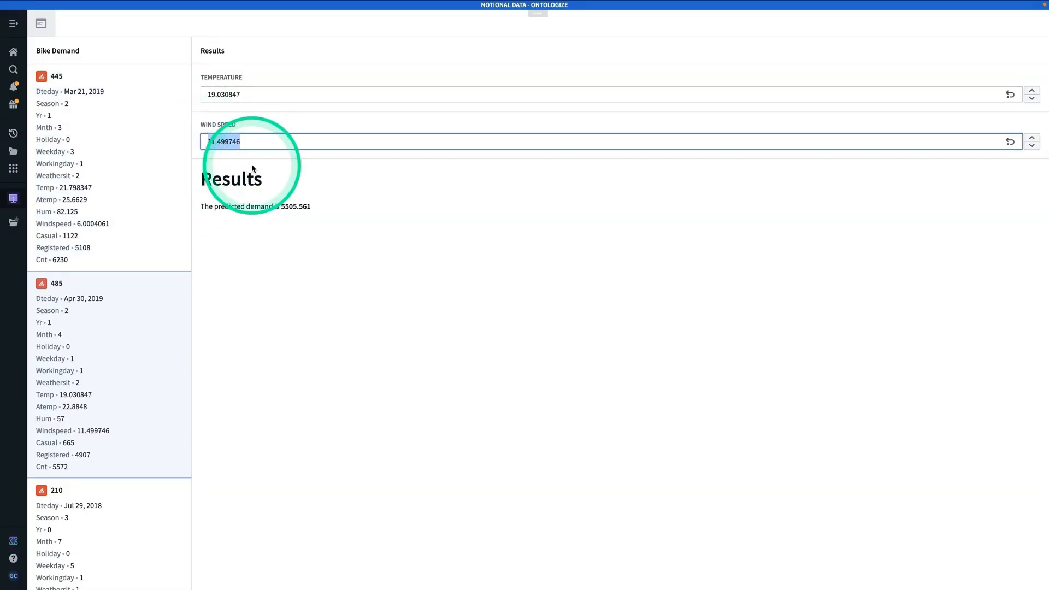
key("BackSpace")
type("0")
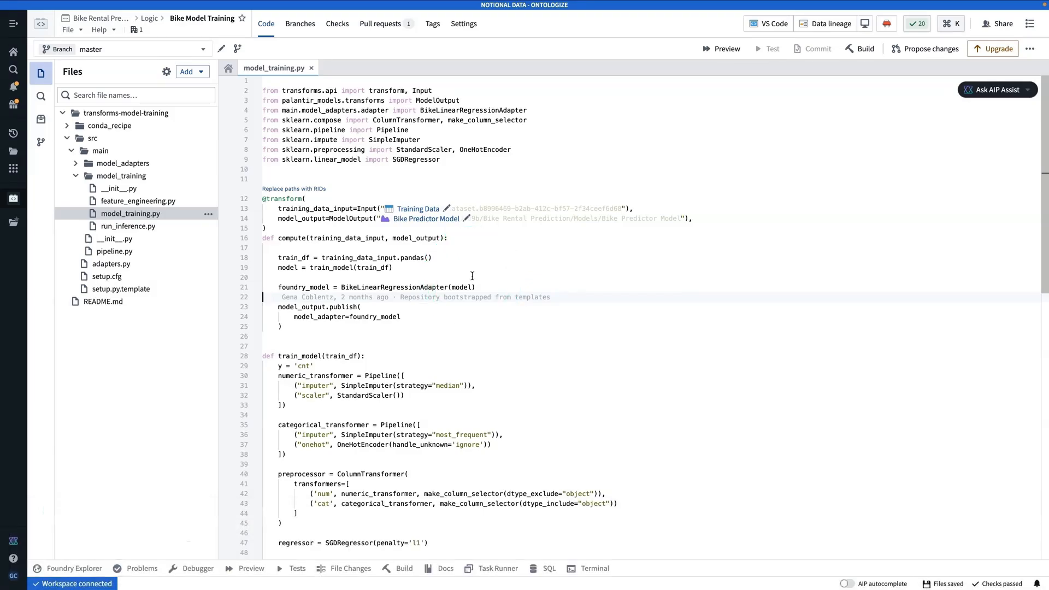
Open the Bike Predictor Model referenced in model_training.py and start its deployment with 0 to 2 replicas, 1 vCPU core and 2 GB memory
scroll(464, 256, "down", 1)
scroll(377, 238, "up", 1)
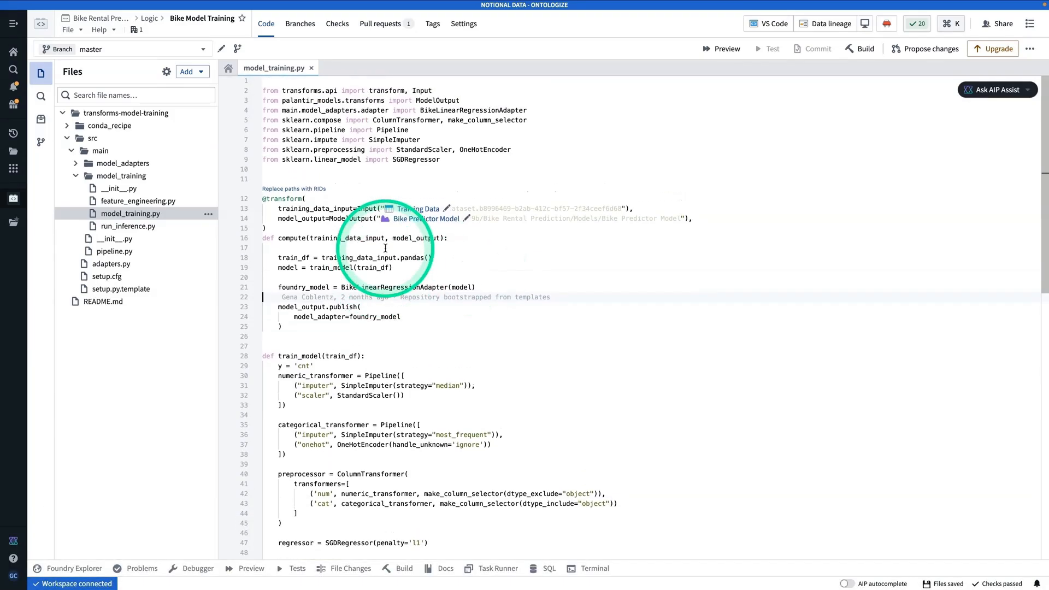
left_click(674, 312)
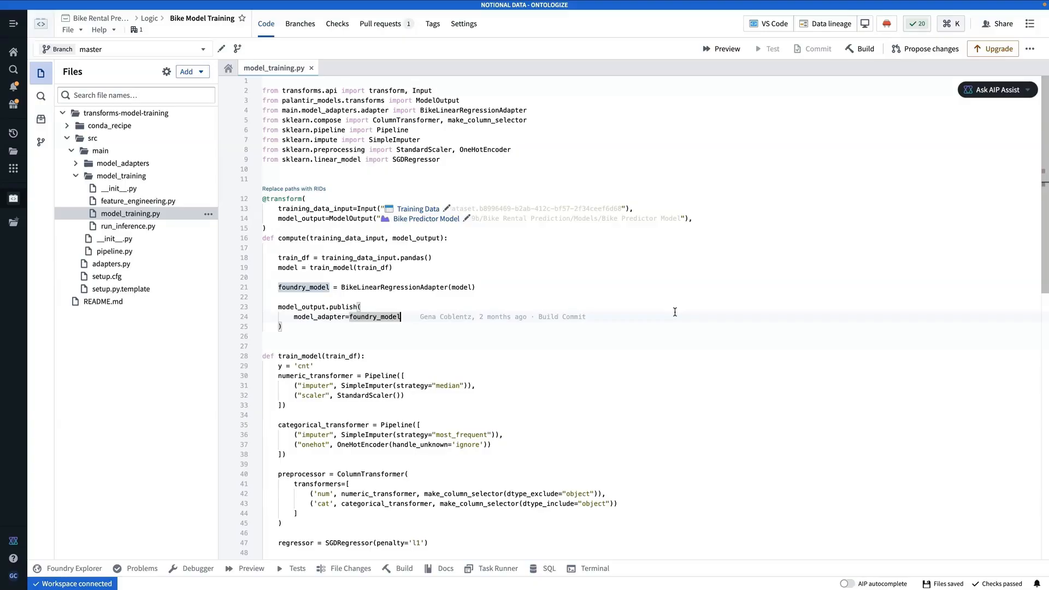
left_click(566, 304)
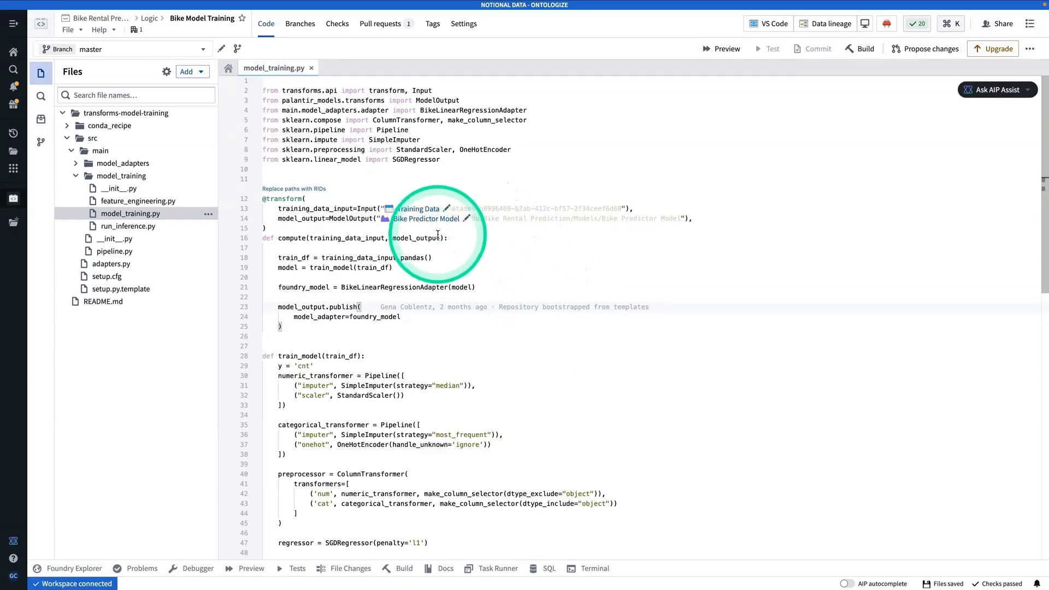
mouse_move(419, 220)
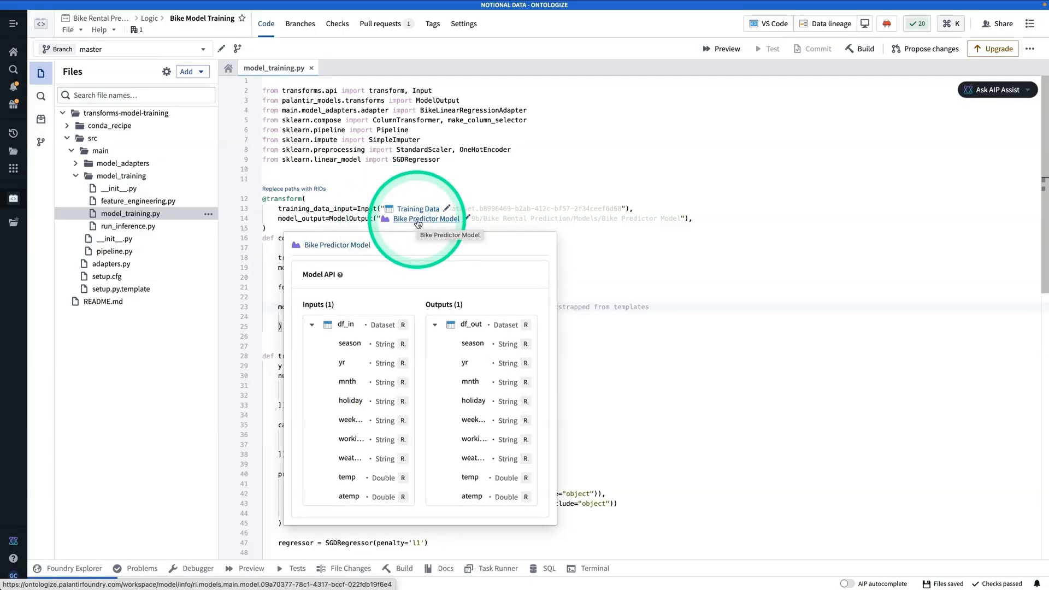
left_click(418, 220)
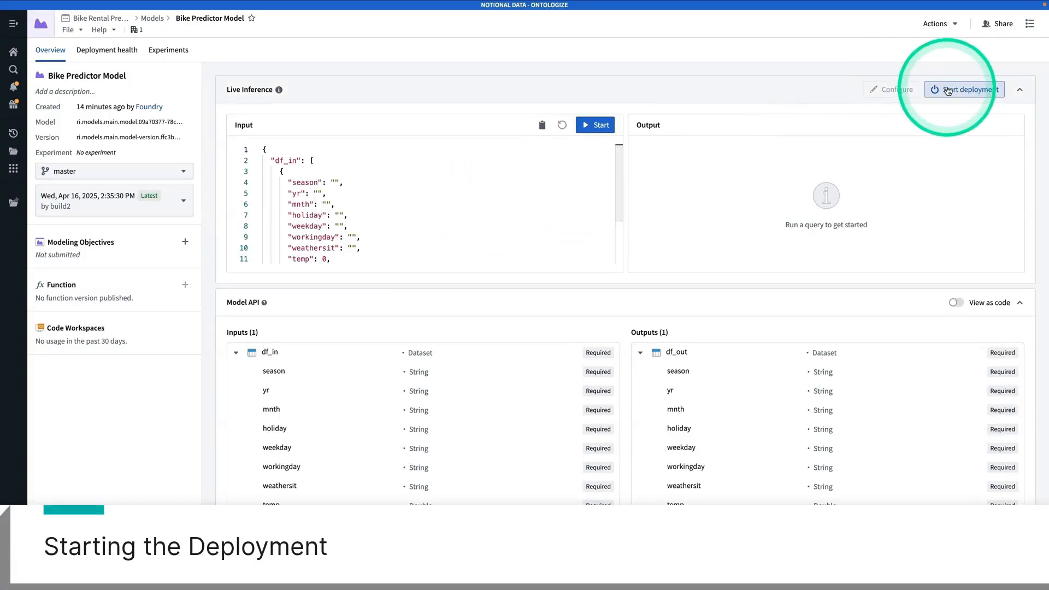
left_click(938, 90)
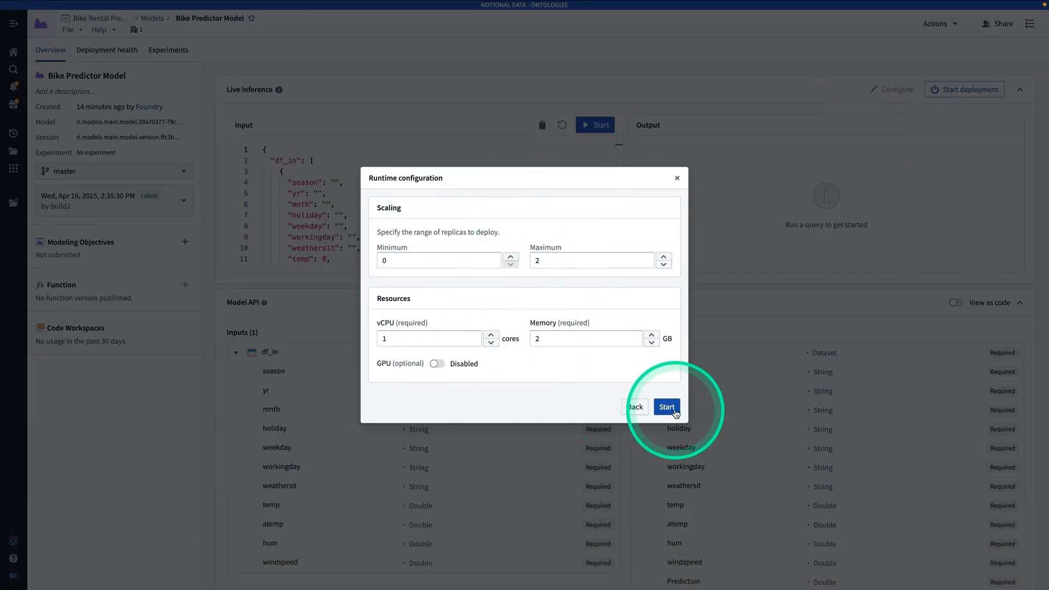
left_click(666, 407)
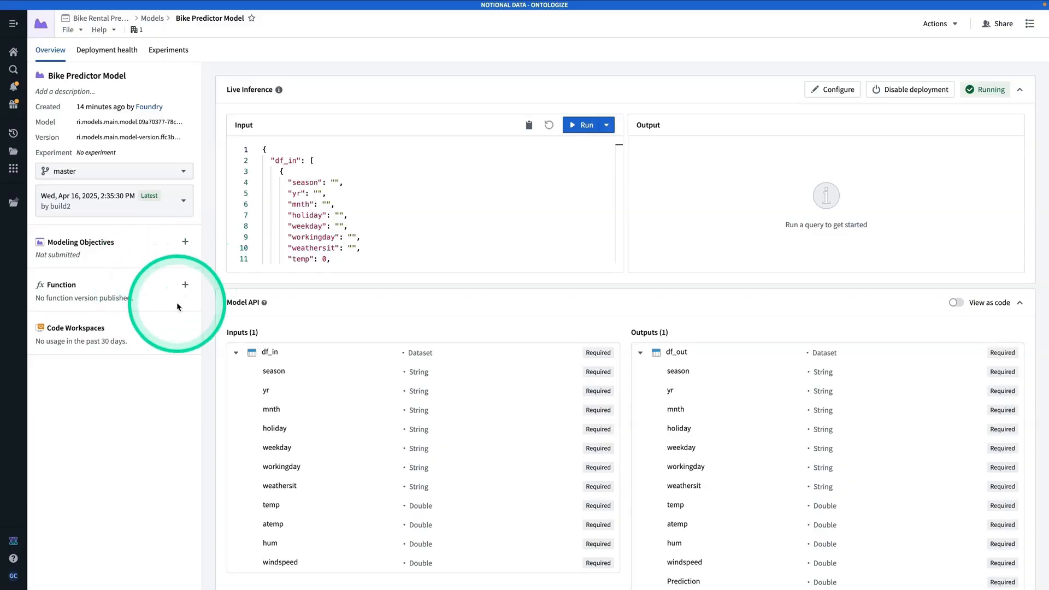
Publish the Bike Predictor Model as a function named bikeDemandPrediction with row-wise processing enabled
left_click(184, 285)
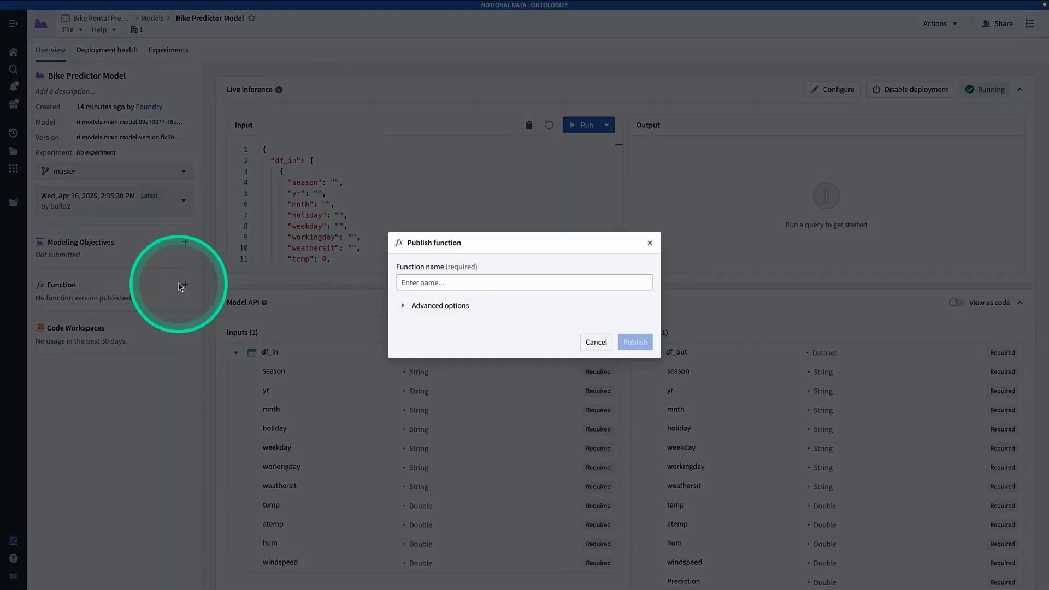
left_click(417, 283)
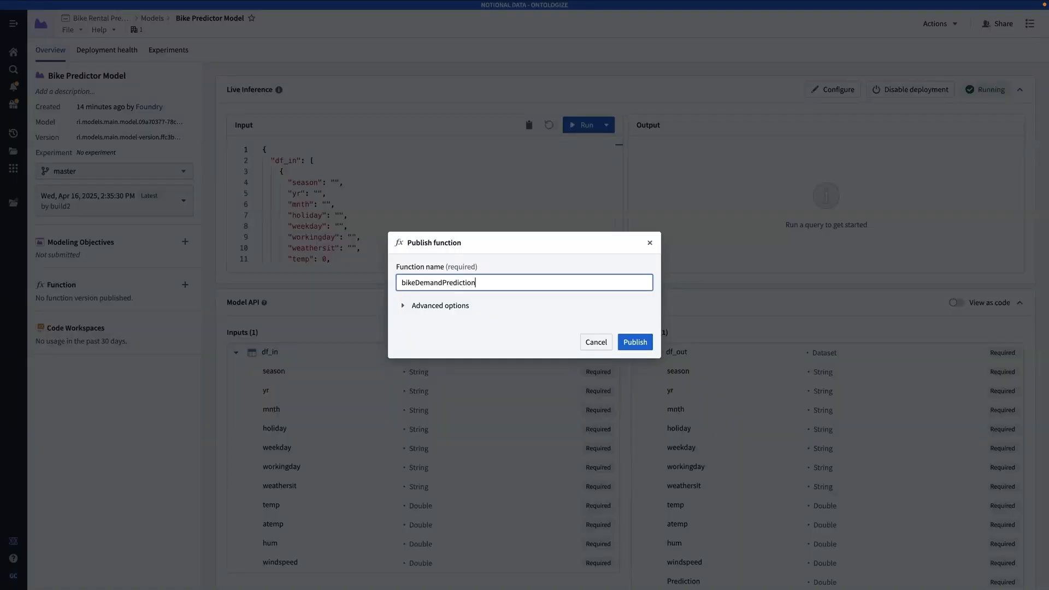
left_click(402, 306)
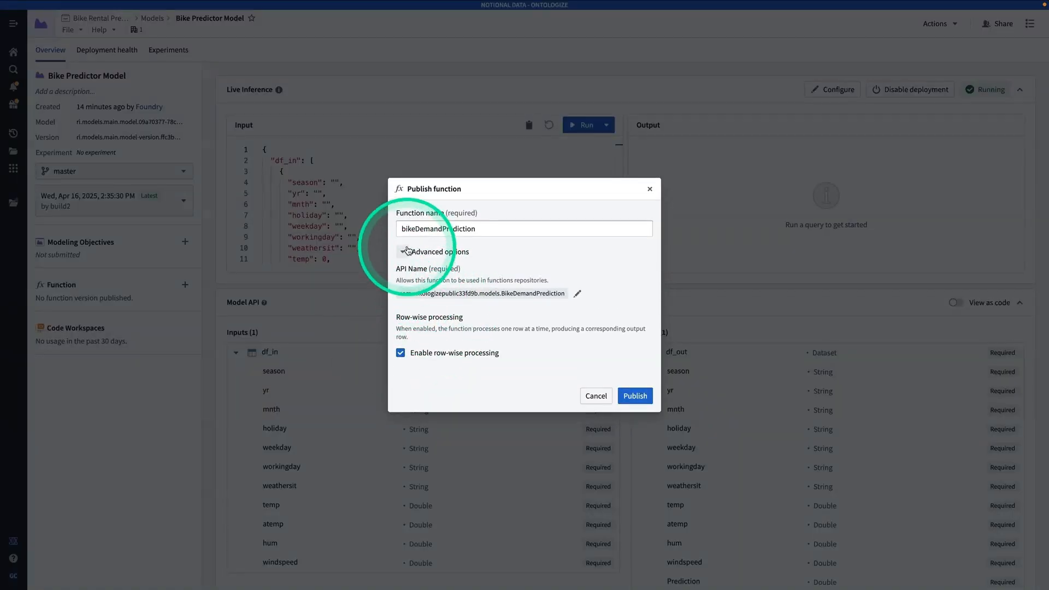
left_click(407, 250)
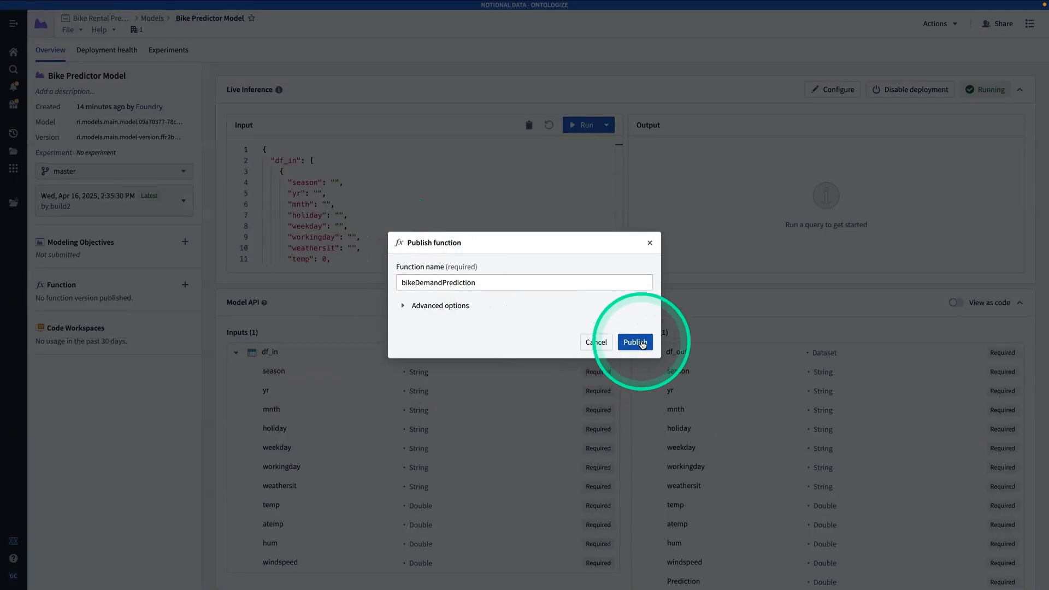
left_click(635, 342)
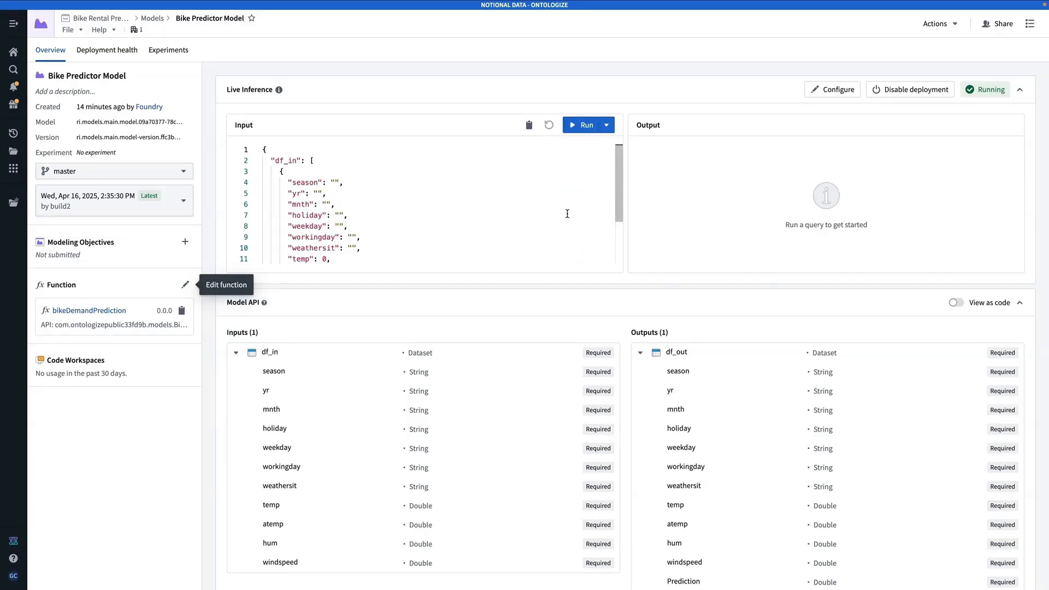
Return to the Bike Demand demo app and select record 445 (Mar 21, 2019) to view its prediction
left_click(229, 24)
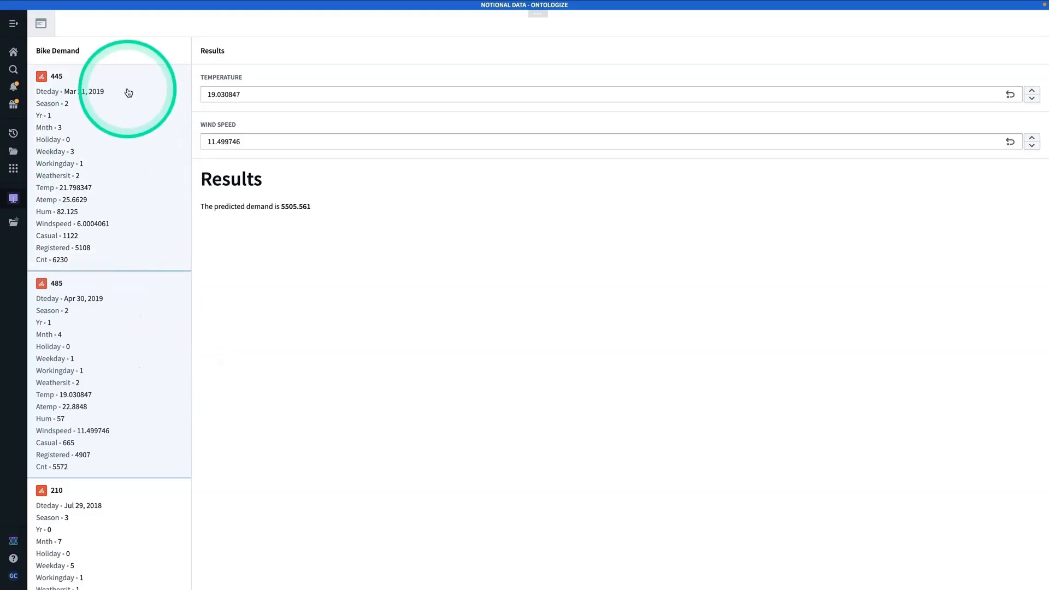
left_click(117, 158)
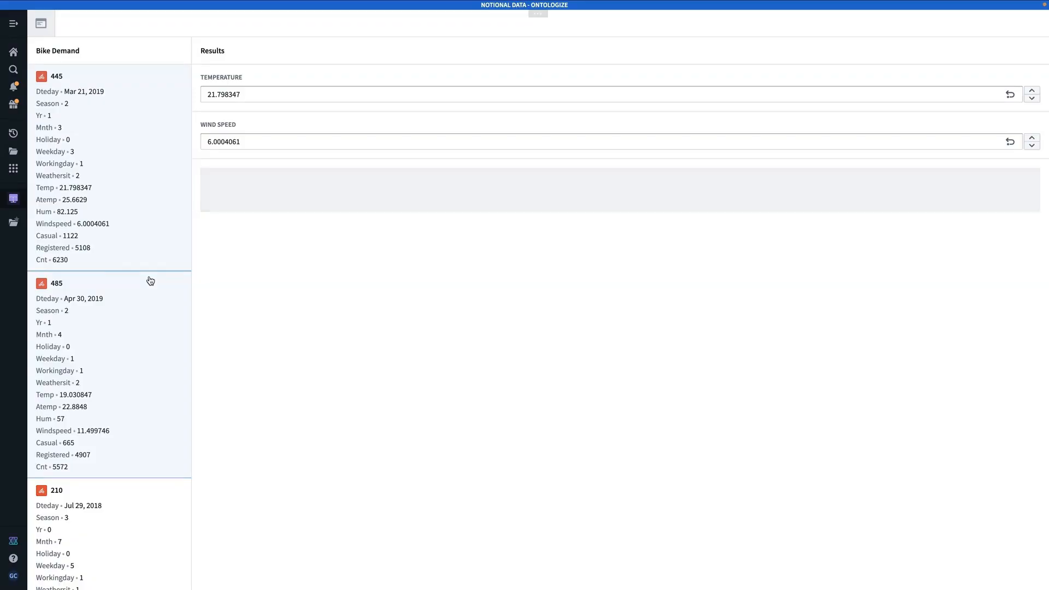
scroll(150, 129, "down", 1)
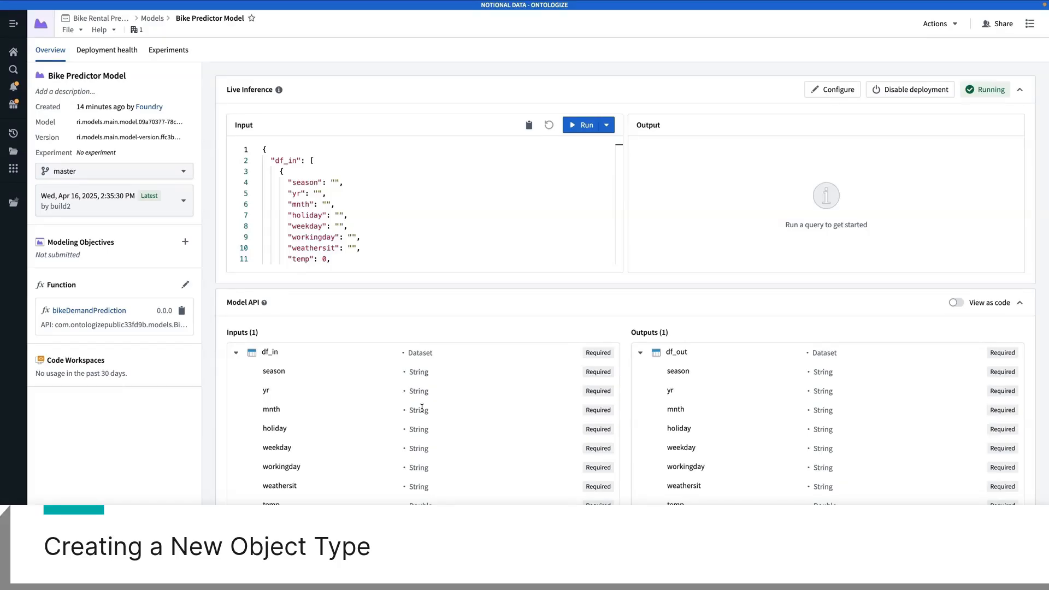
Search the platform for "ontology", open Ontology Manager in a new browser tab and switch to it
key("super+j")
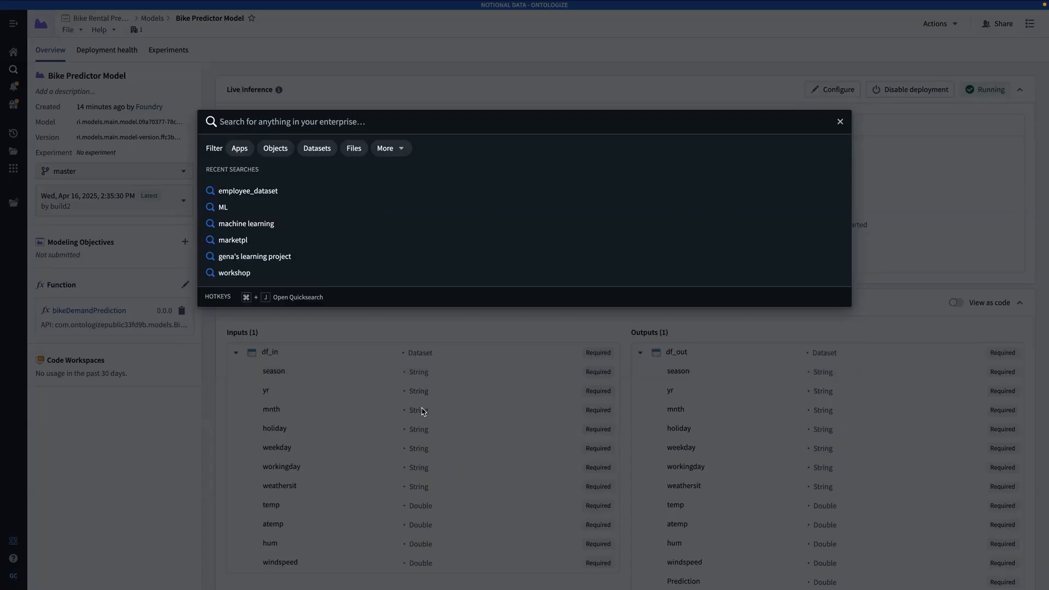
type("ontology")
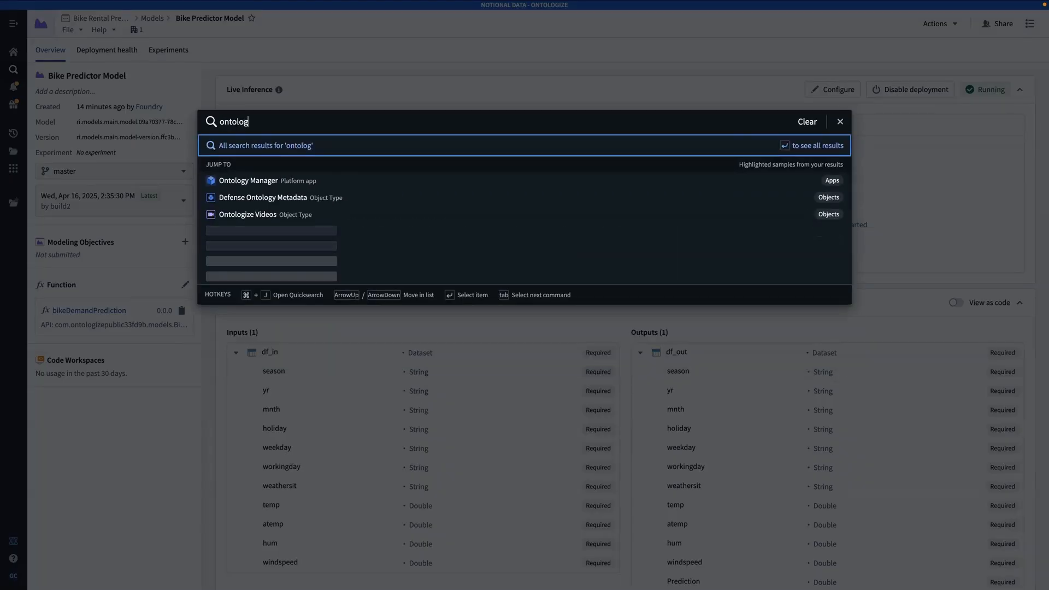
right_click(286, 182)
left_click(310, 186)
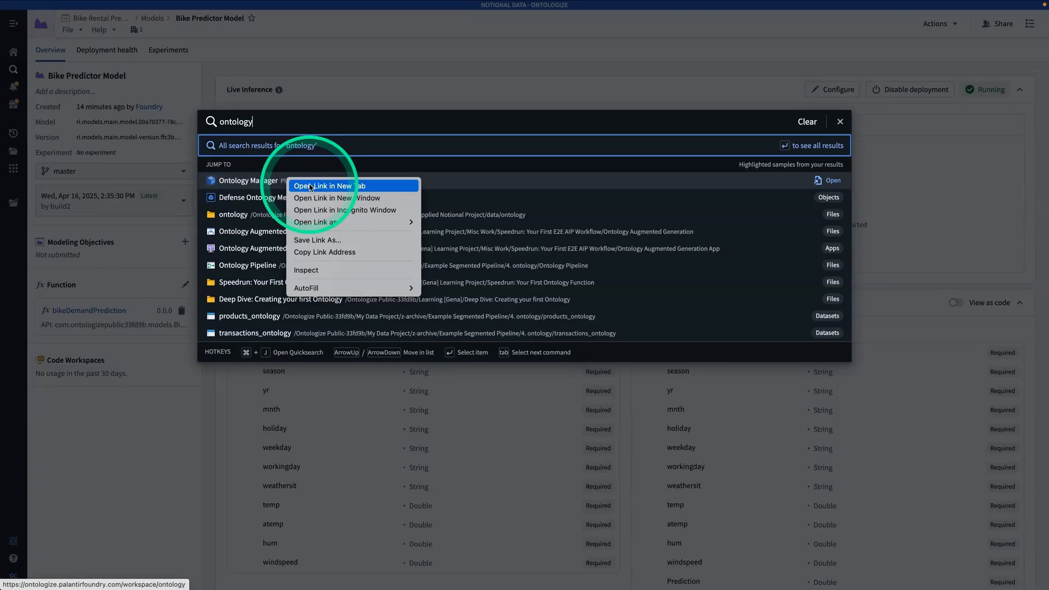
left_click(342, 414)
left_click(585, 27)
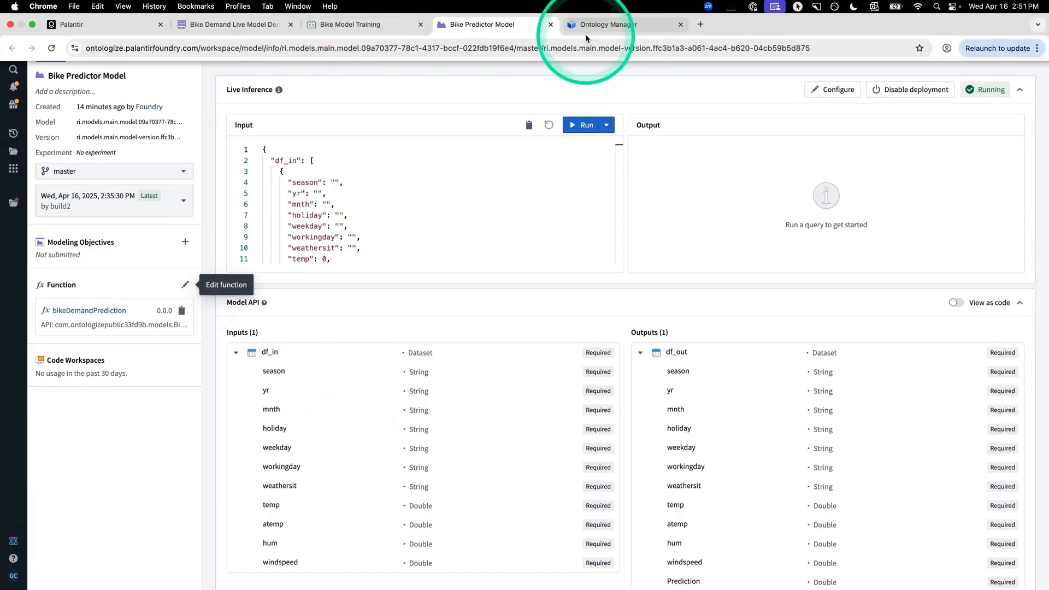
Start creating a new object type backed by an existing datasource and open the dataset selection
left_click(425, 295)
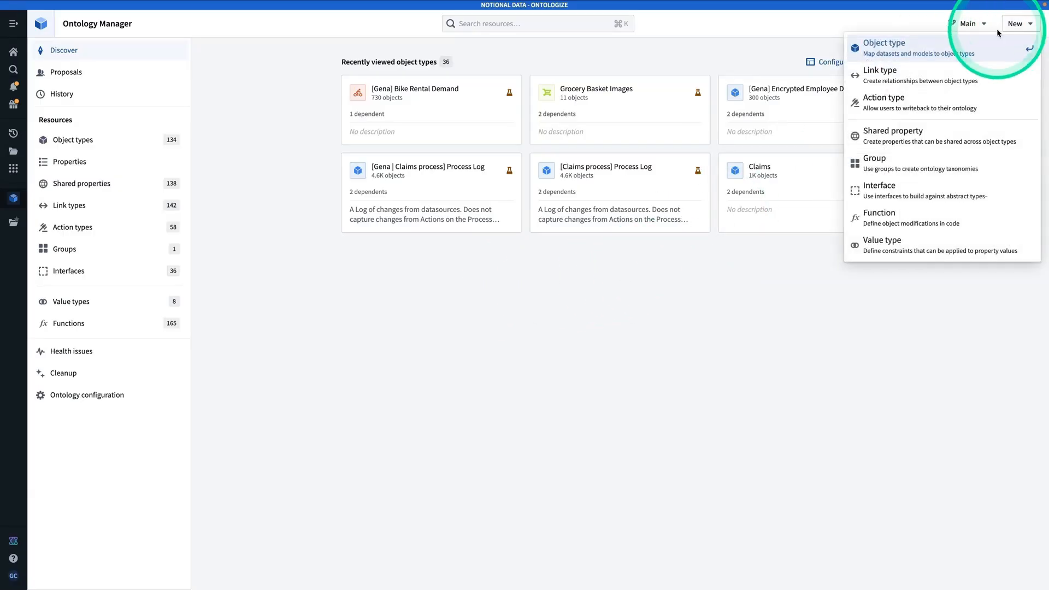
left_click(972, 52)
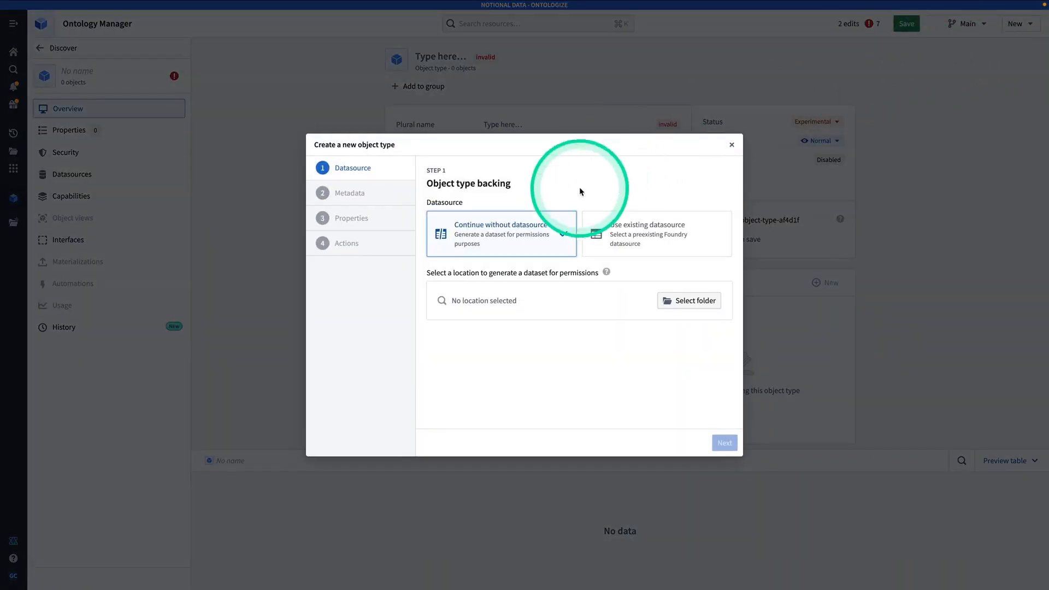
left_click(653, 230)
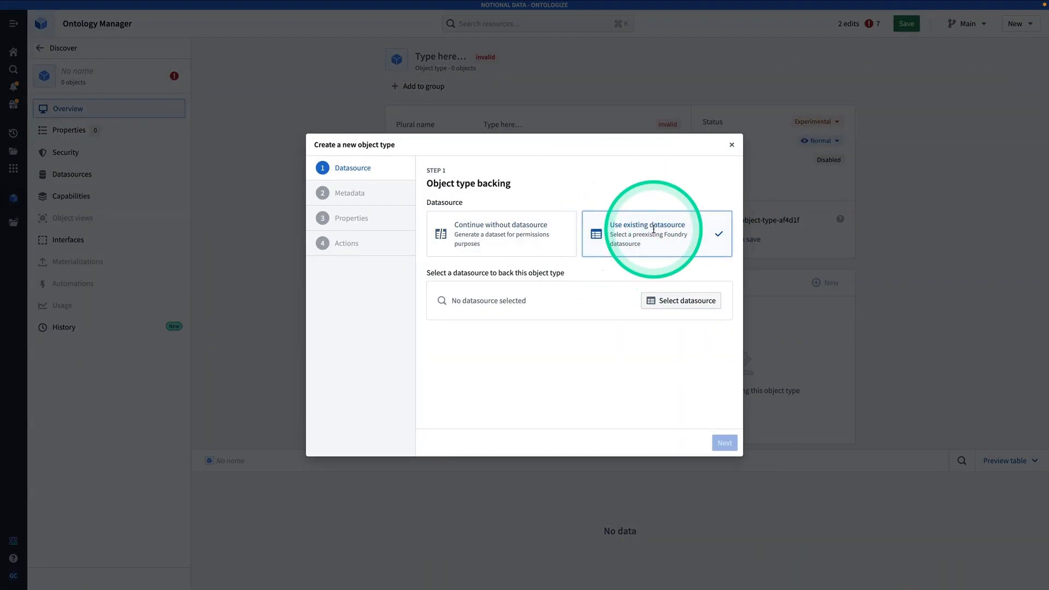
left_click(683, 300)
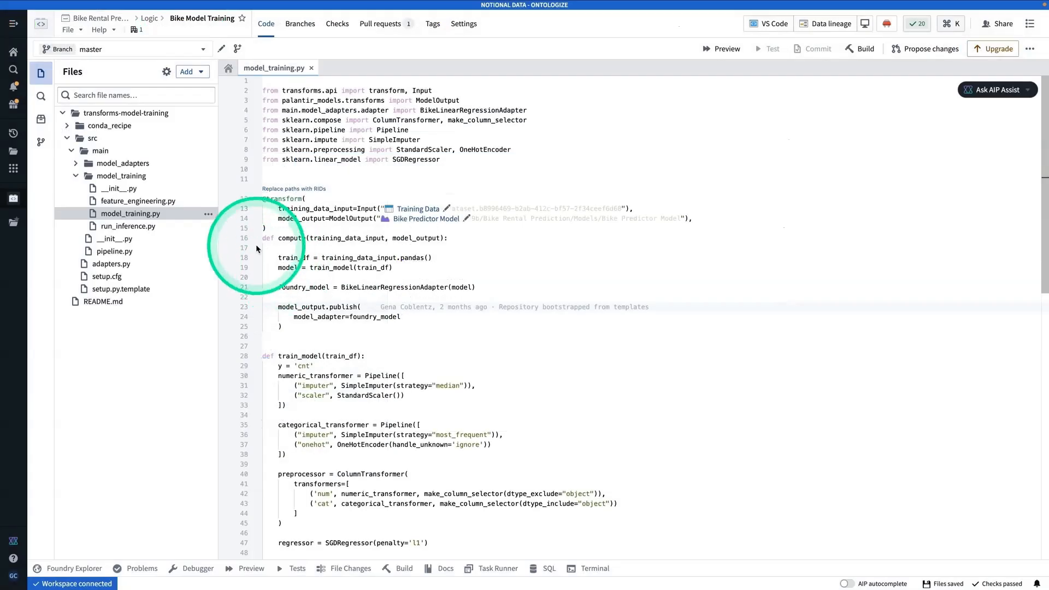
Look up the source dataset in feature_engineering.py of the Bike Model Training repository and use Bike Rentals as the object type's datasource
left_click(186, 200)
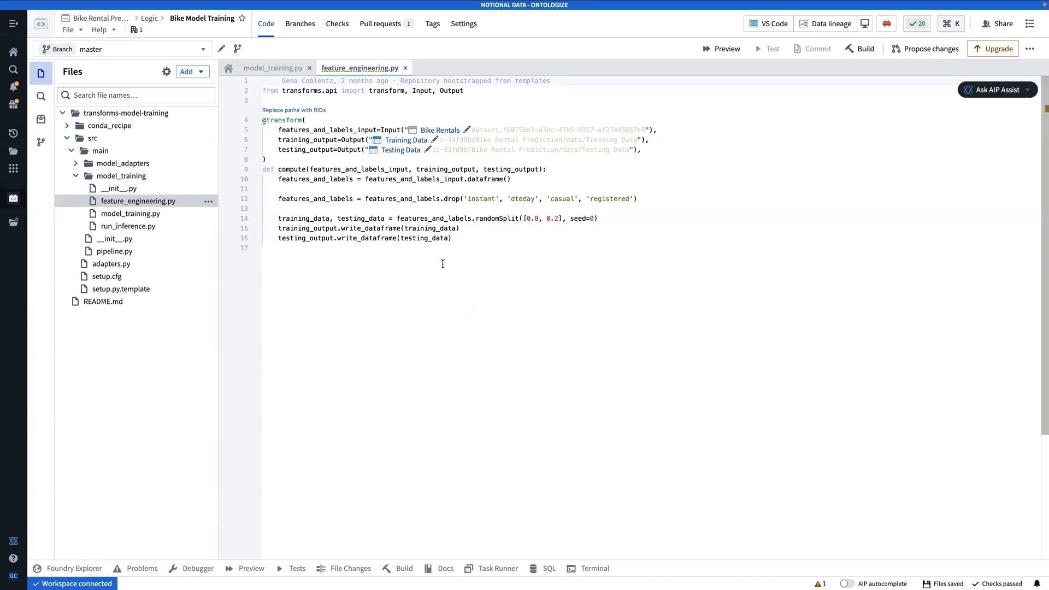
left_click(431, 131)
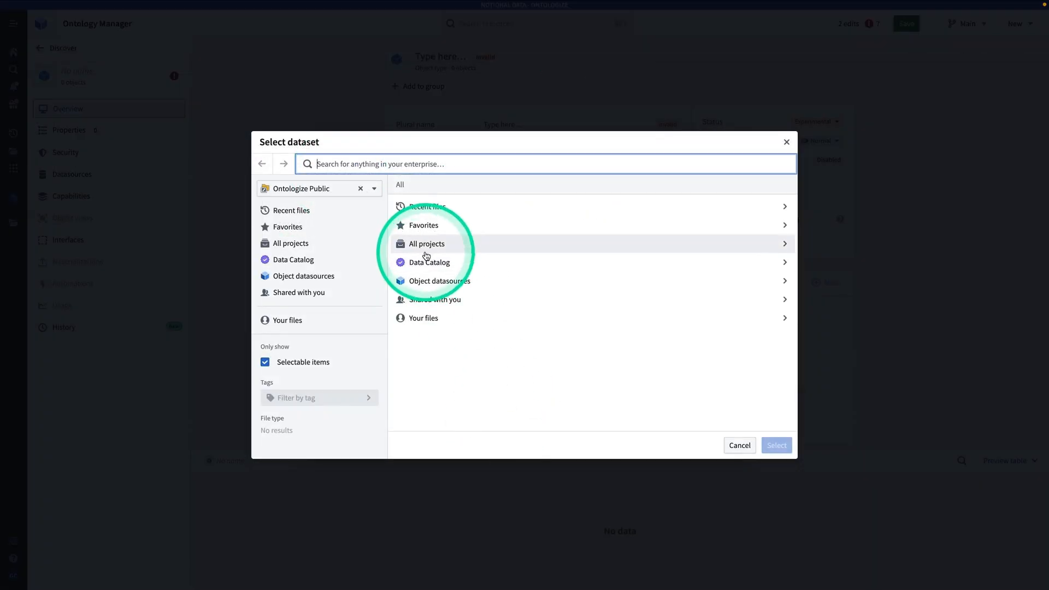
type("bik")
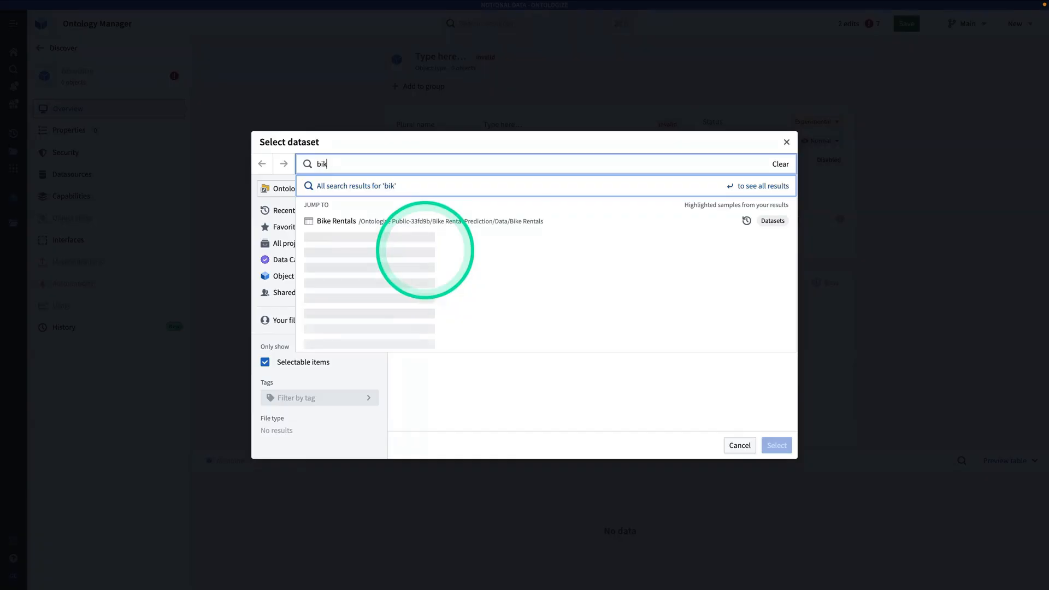
type("e rentals")
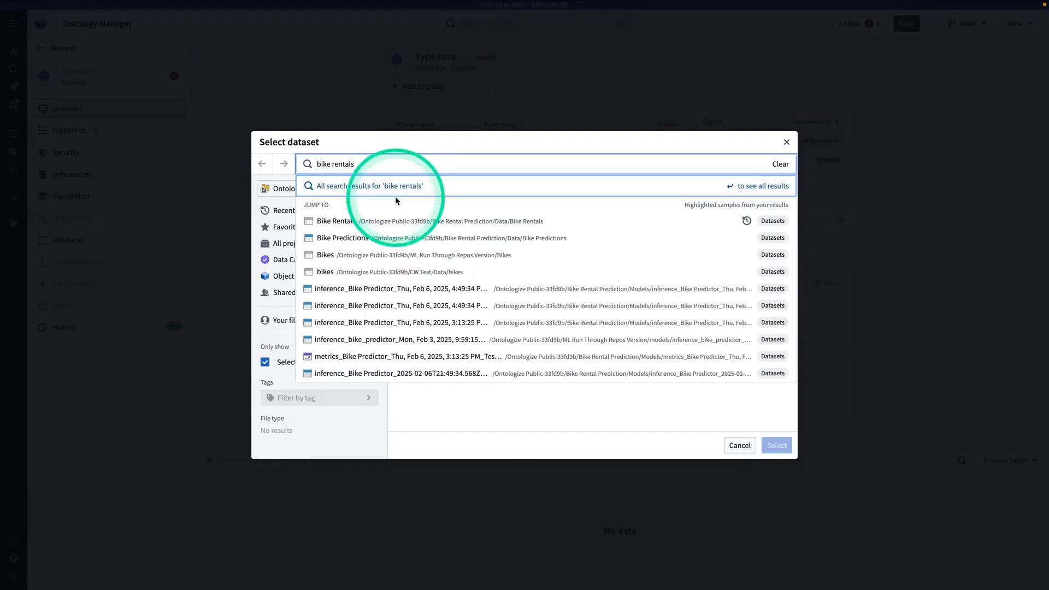
left_click(414, 229)
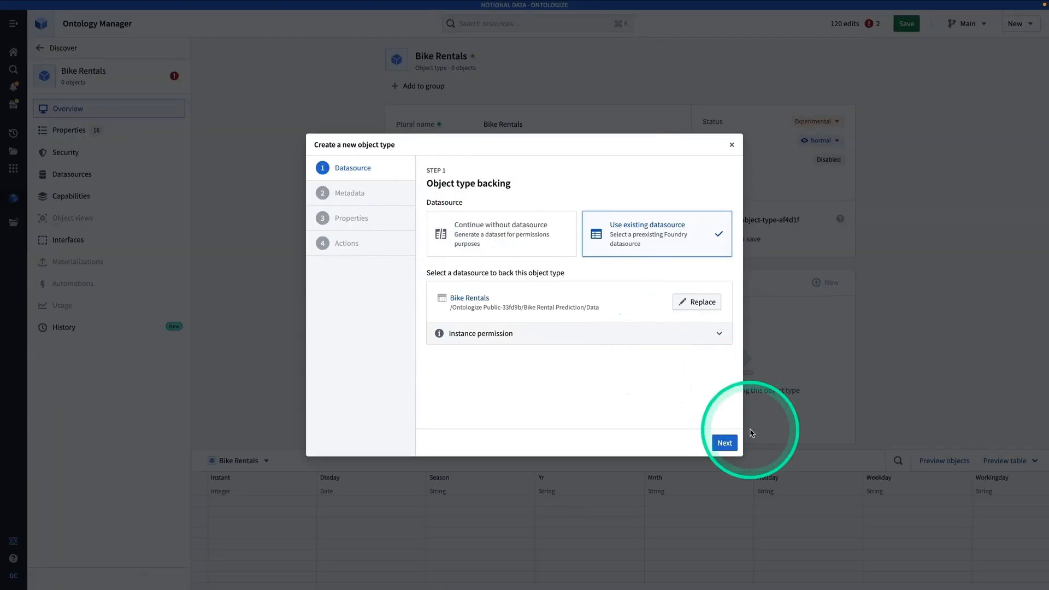
left_click(723, 444)
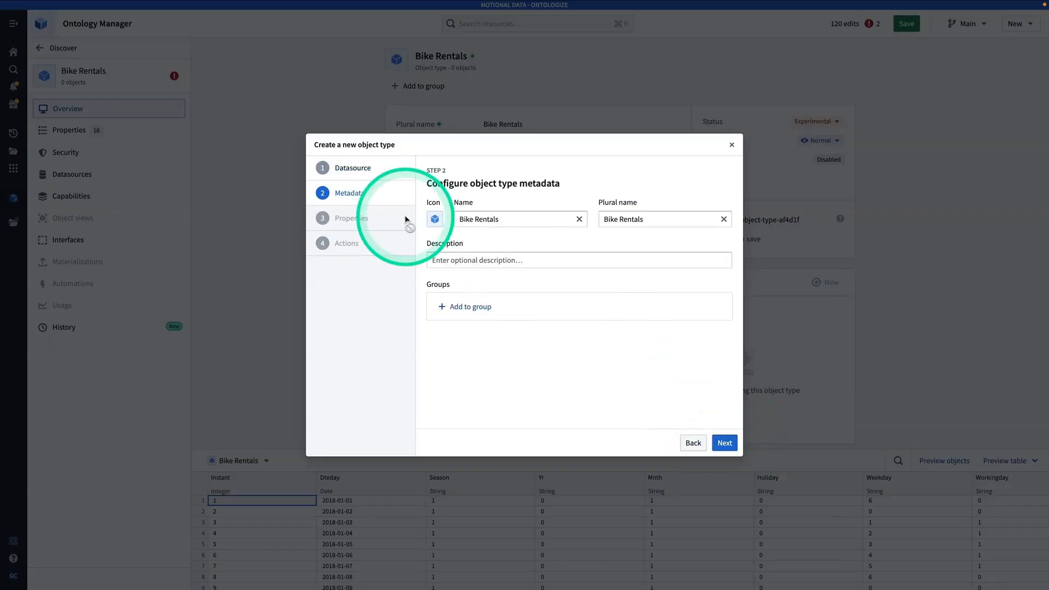
Name the object type Bike Rental Observation, prefixed with the owner's first name in square brackets
left_click(457, 219)
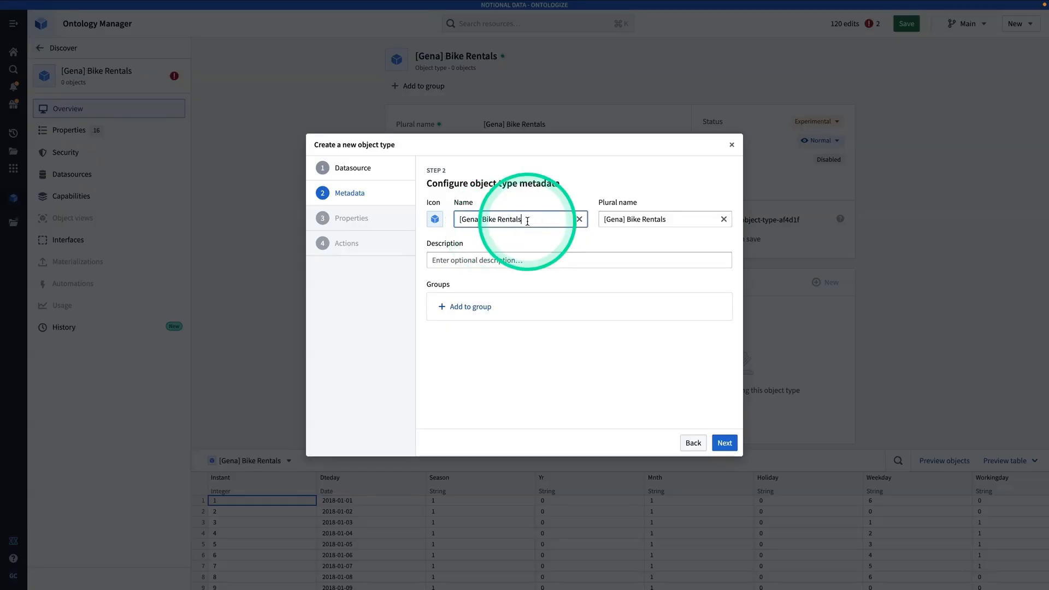
type("bser")
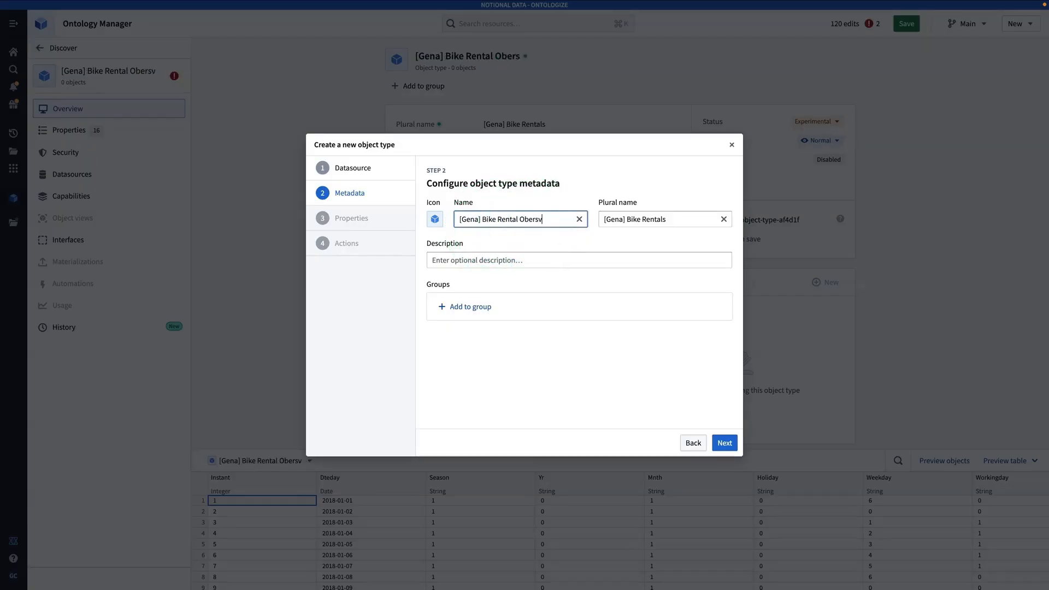
type("vati")
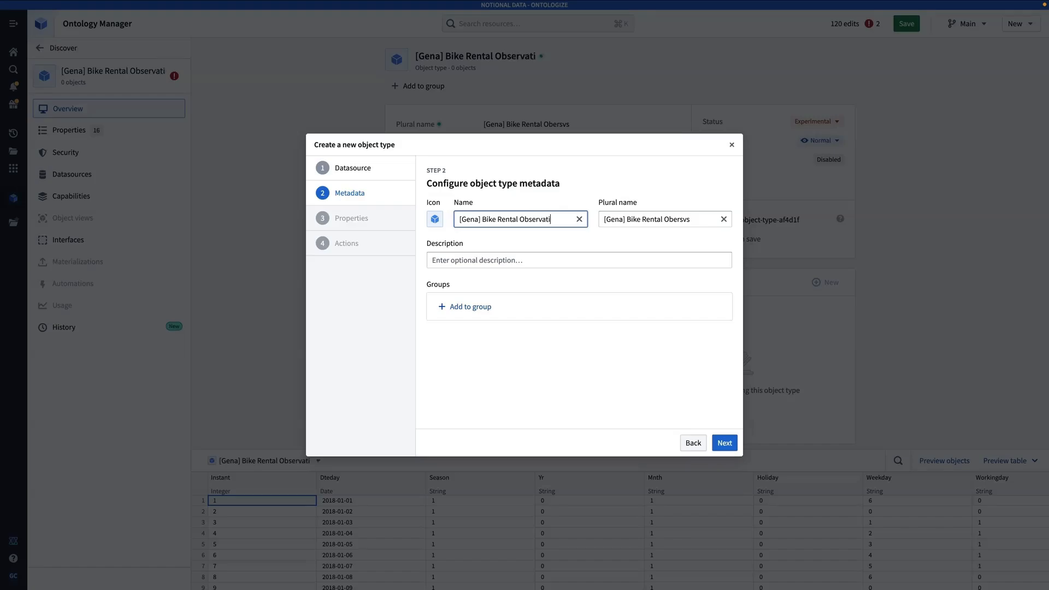
type("on")
Give the object type the bike icon in lime green and continue to its properties
left_click(435, 220)
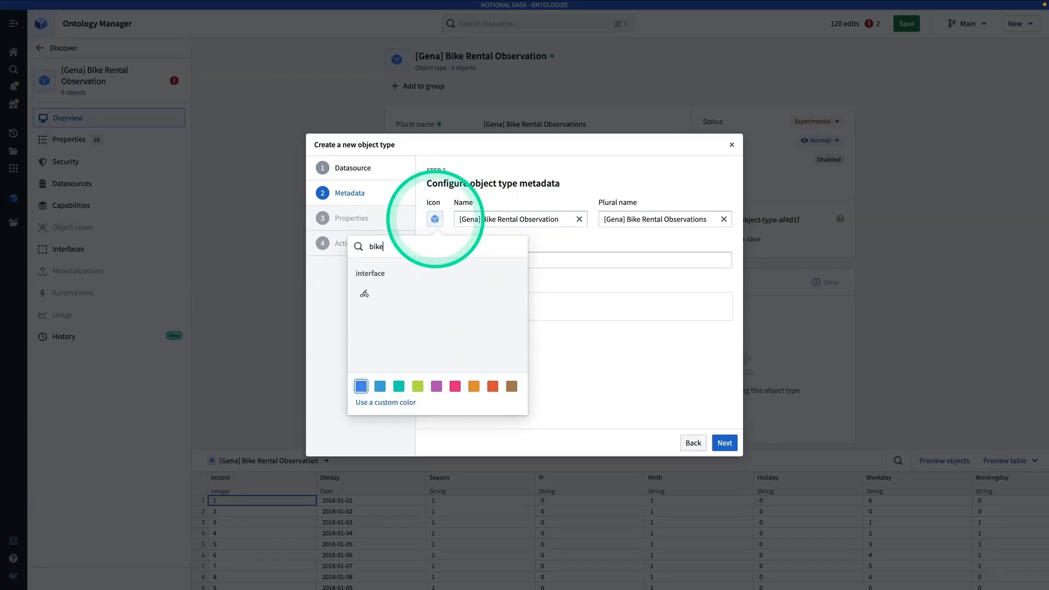
left_click(364, 293)
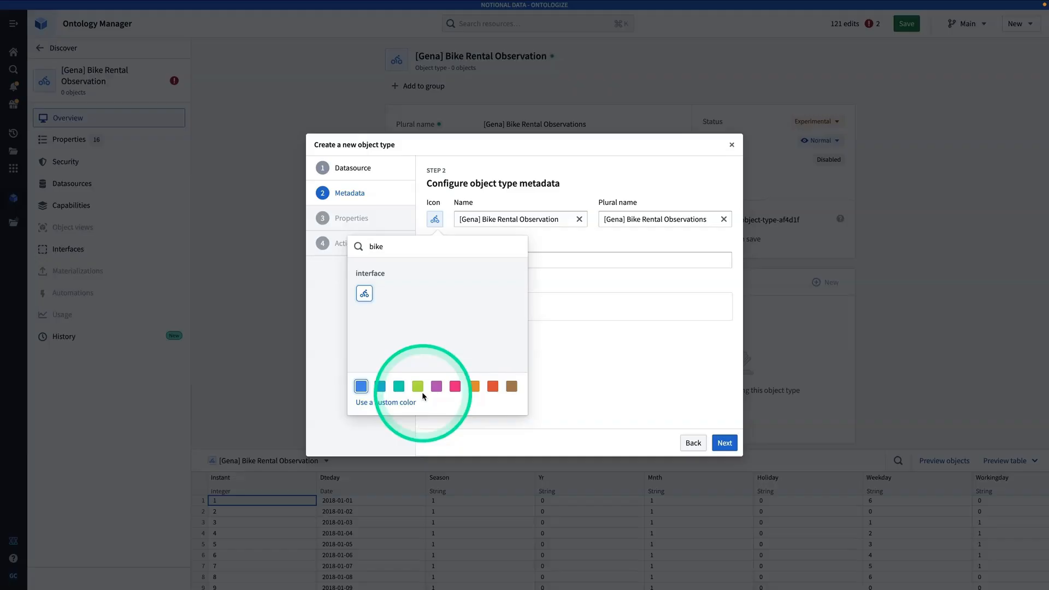
left_click(417, 386)
left_click(722, 444)
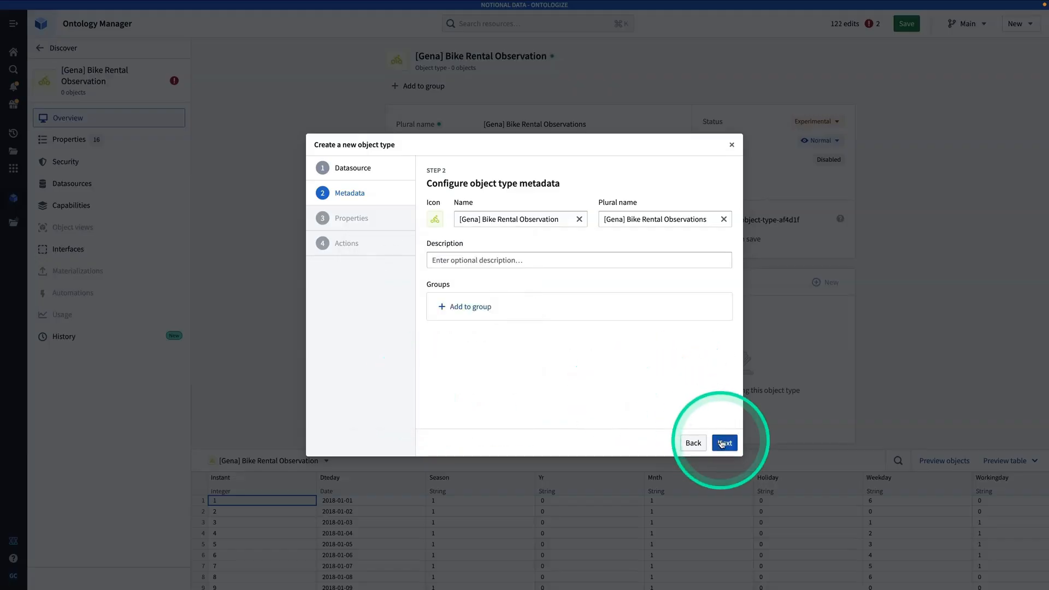
left_click(722, 444)
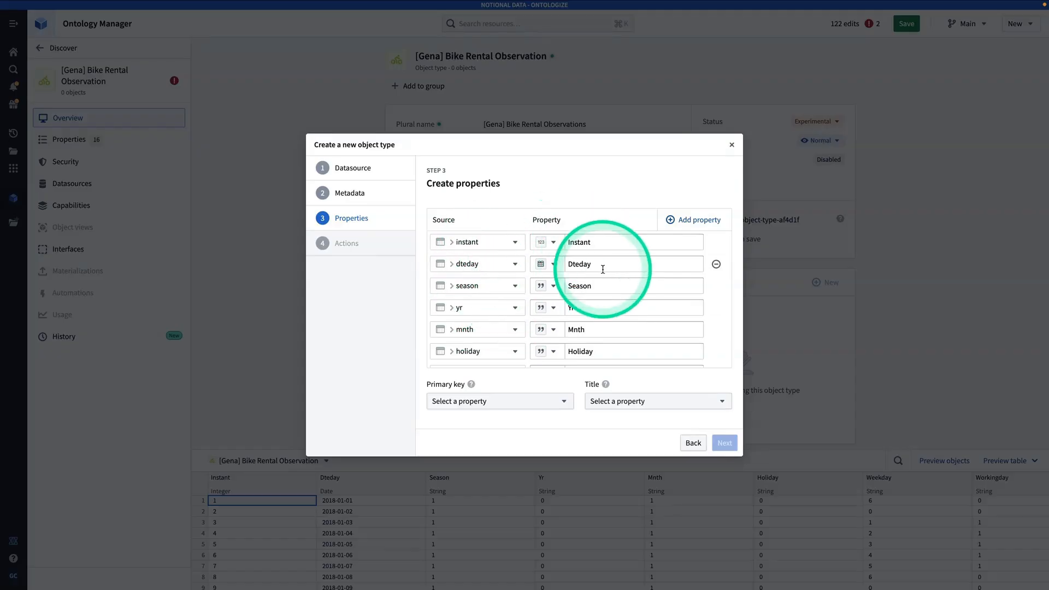
Set Instant as both the primary key and the title property, and continue to the action types
left_click(534, 401)
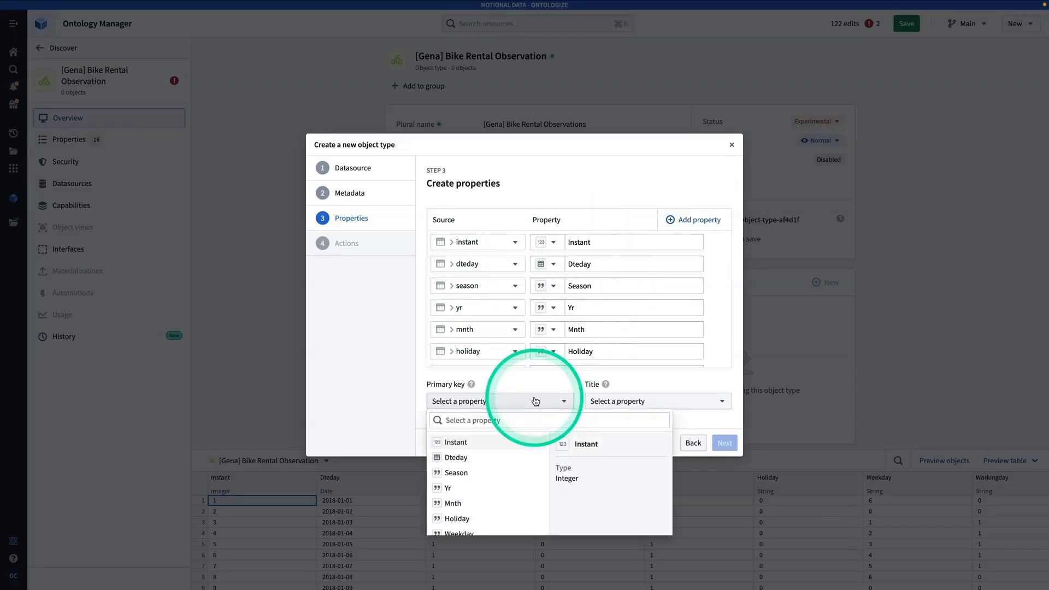
left_click(500, 441)
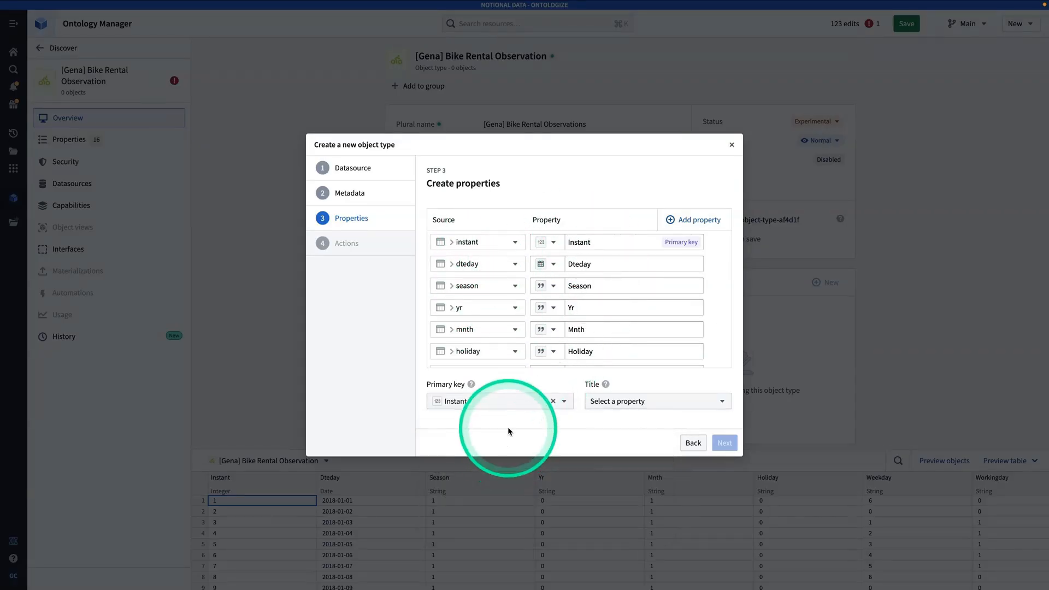
left_click(633, 403)
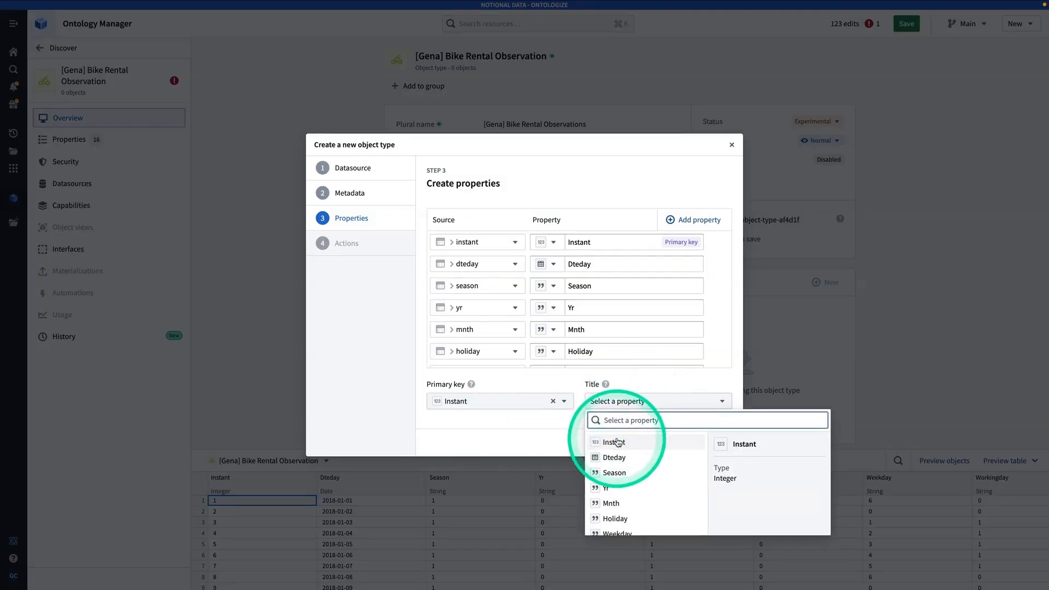
left_click(618, 440)
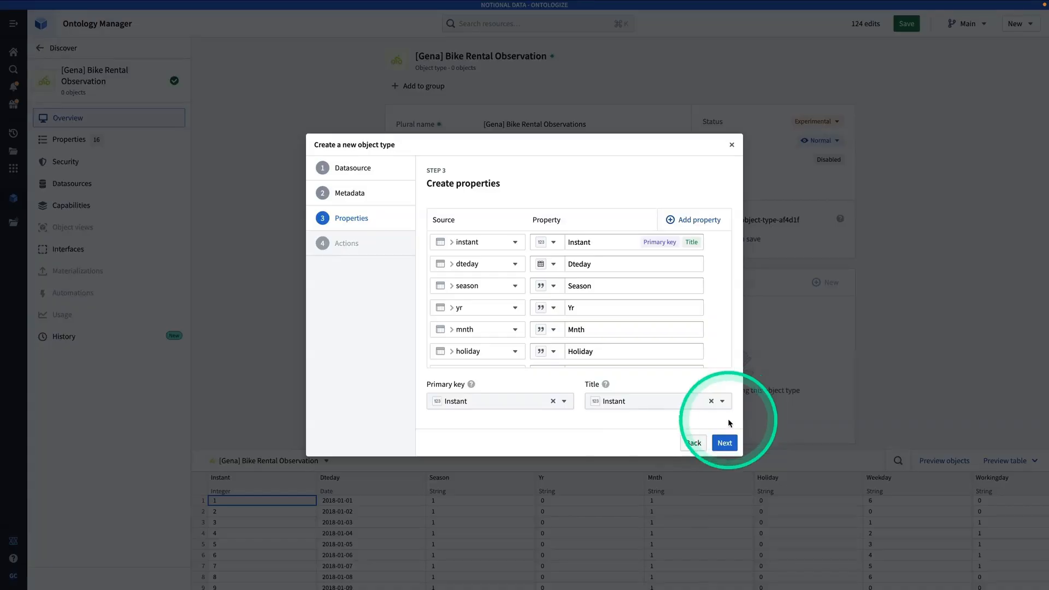
left_click(726, 445)
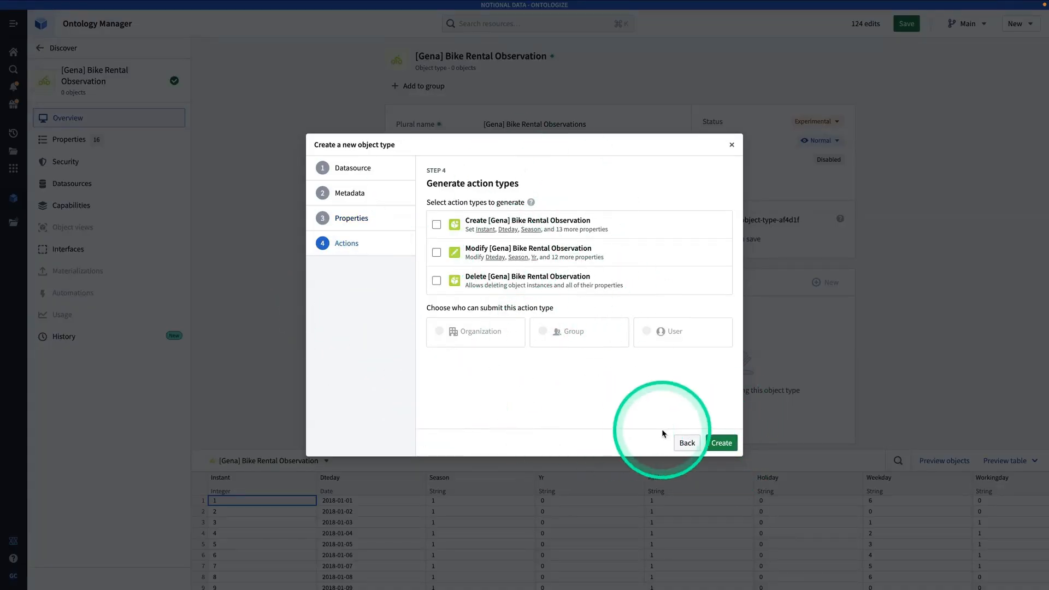
Create the object type without generating any action types and save all changes to the ontology
left_click(721, 443)
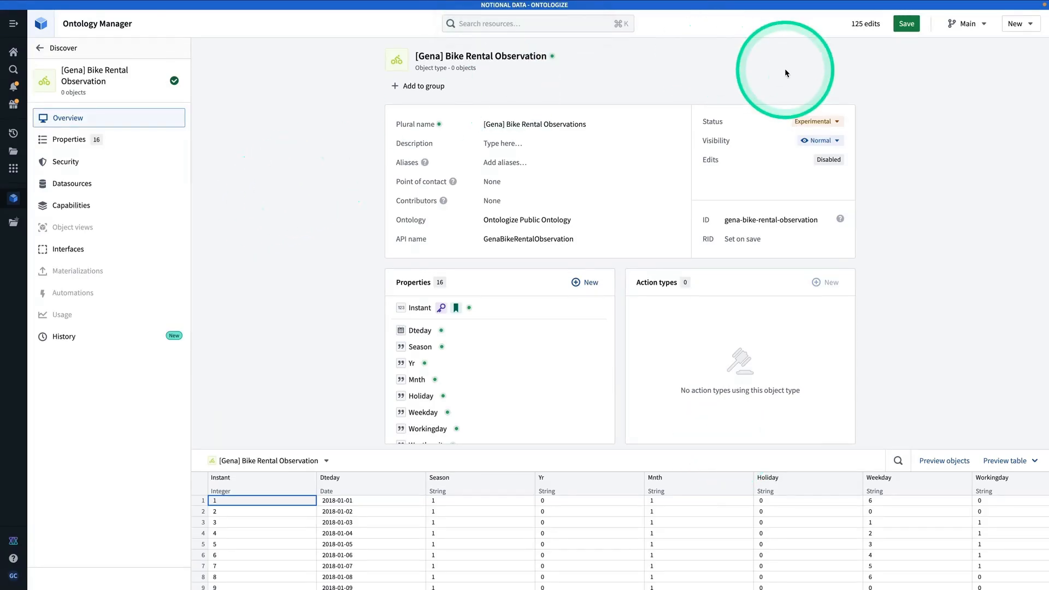
left_click(906, 23)
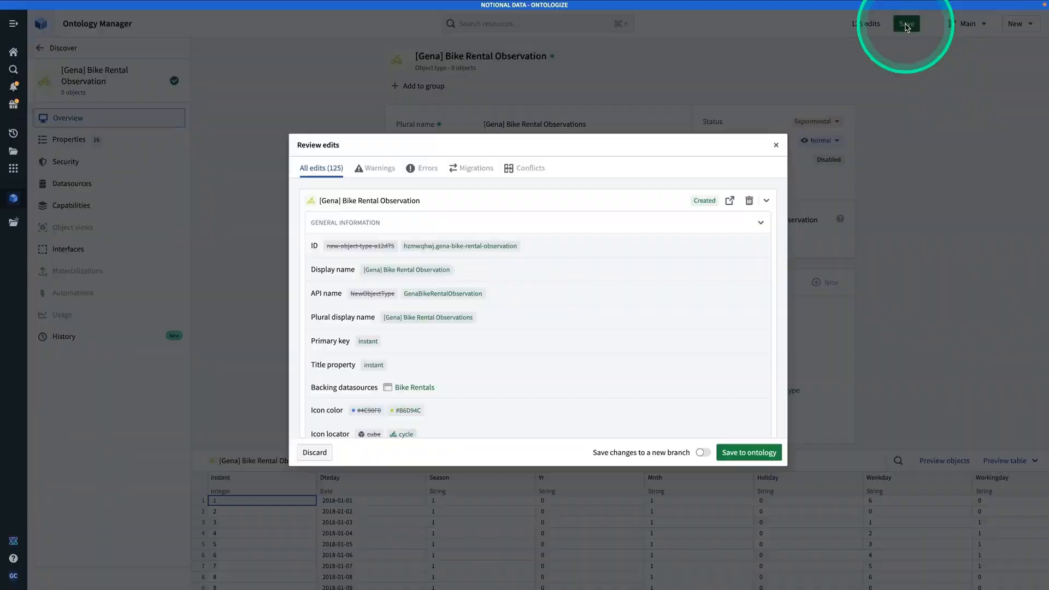
left_click(758, 452)
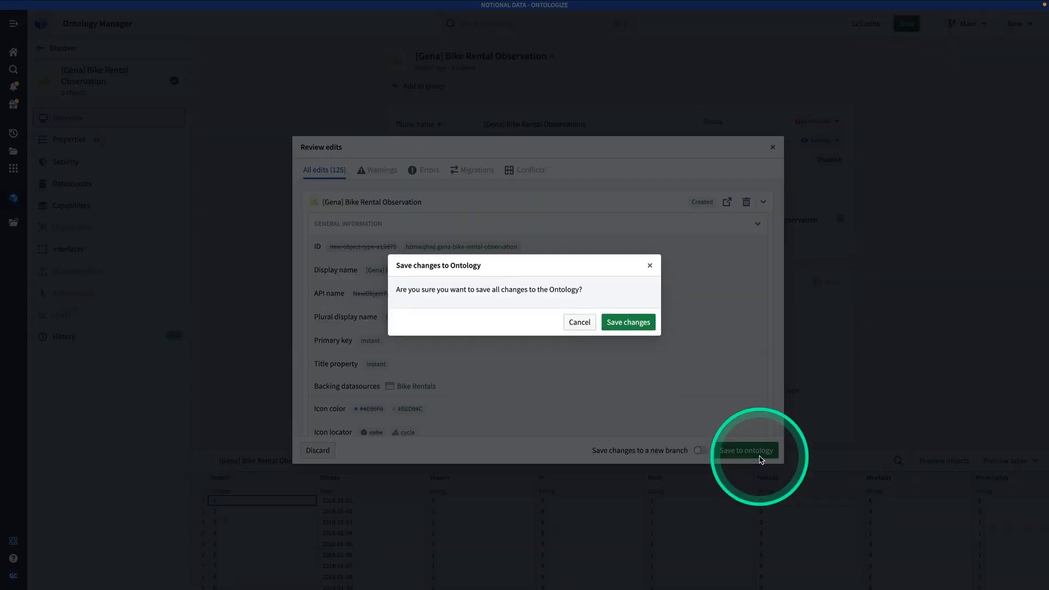
left_click(626, 321)
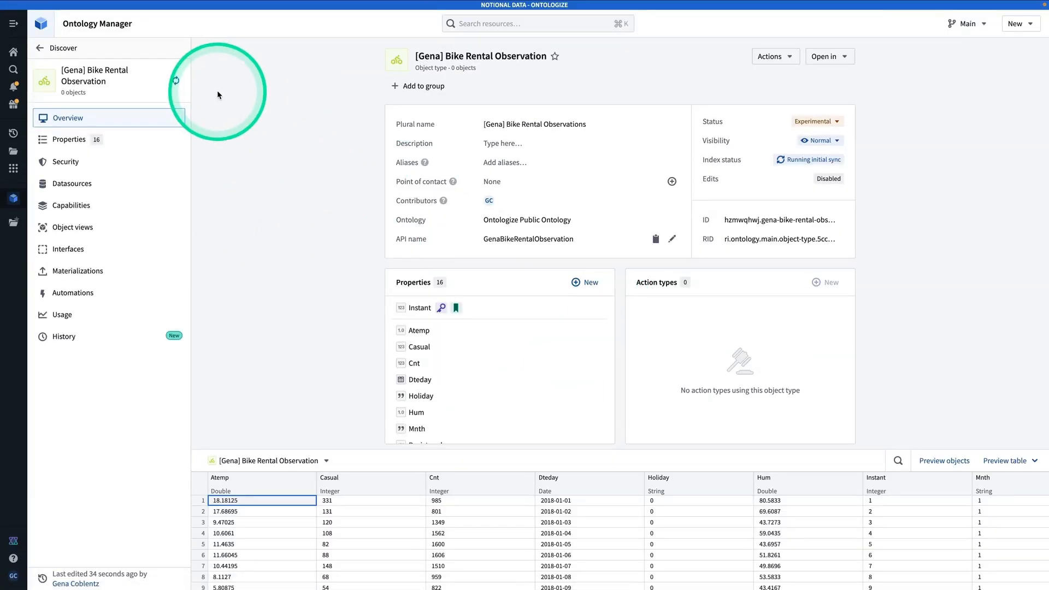
mouse_move(176, 81)
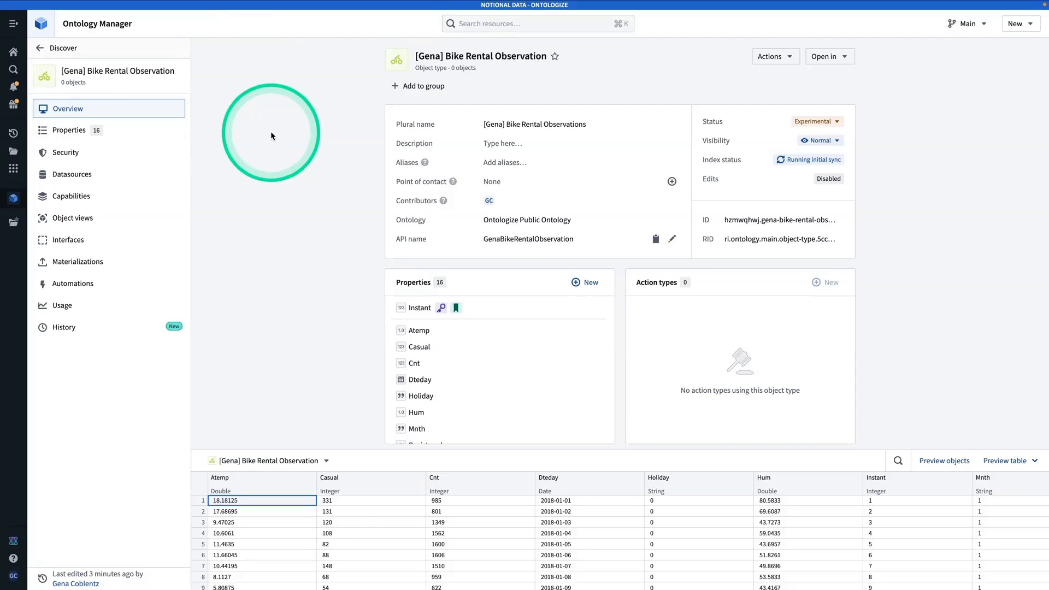
Search the platform for "workshop" and switch to the Workshop platform app
key("super+j")
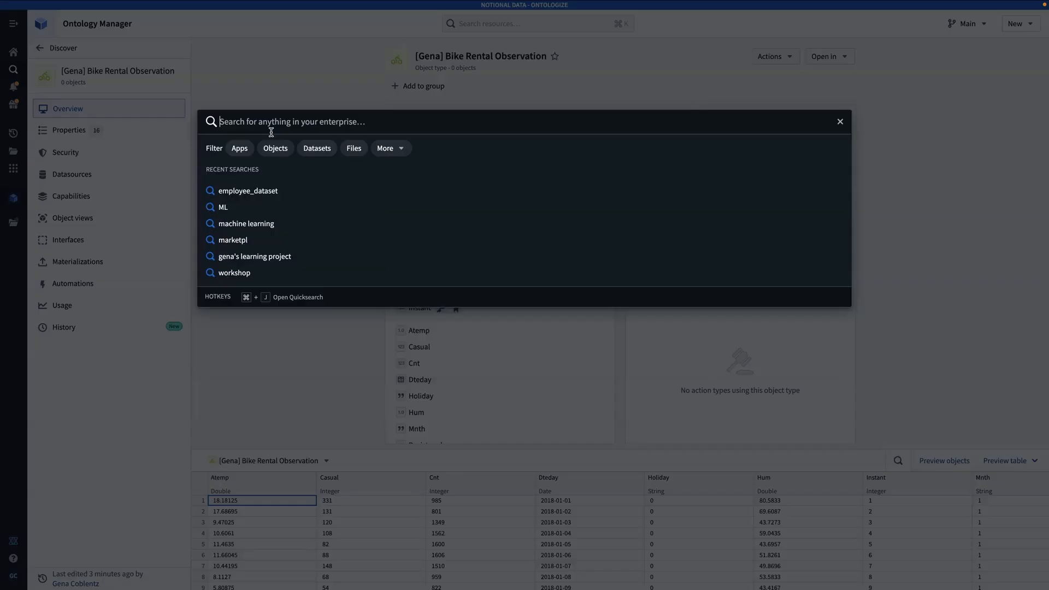
type("workshop")
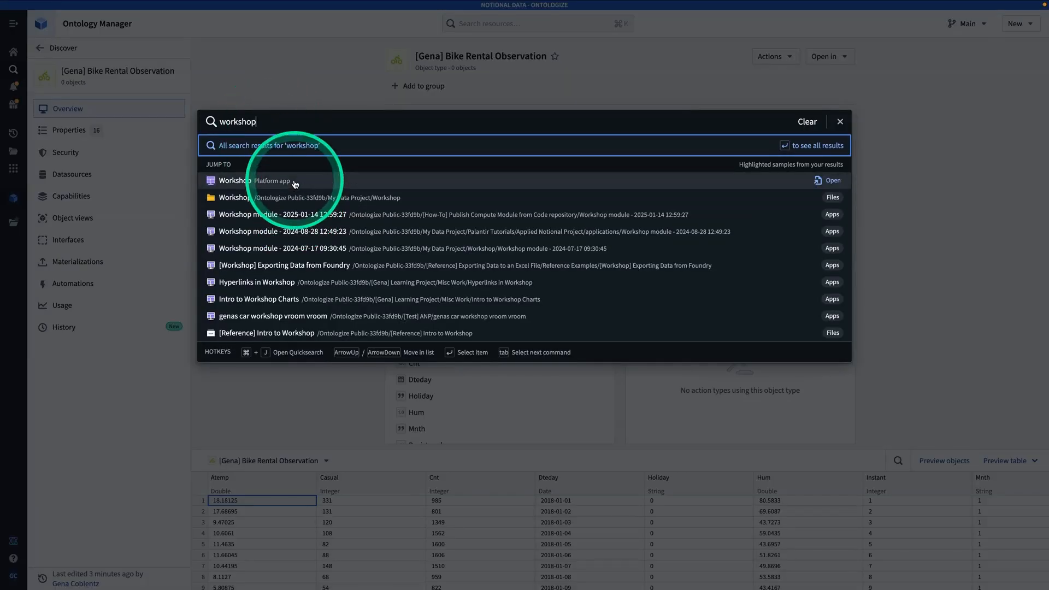
left_click(294, 179)
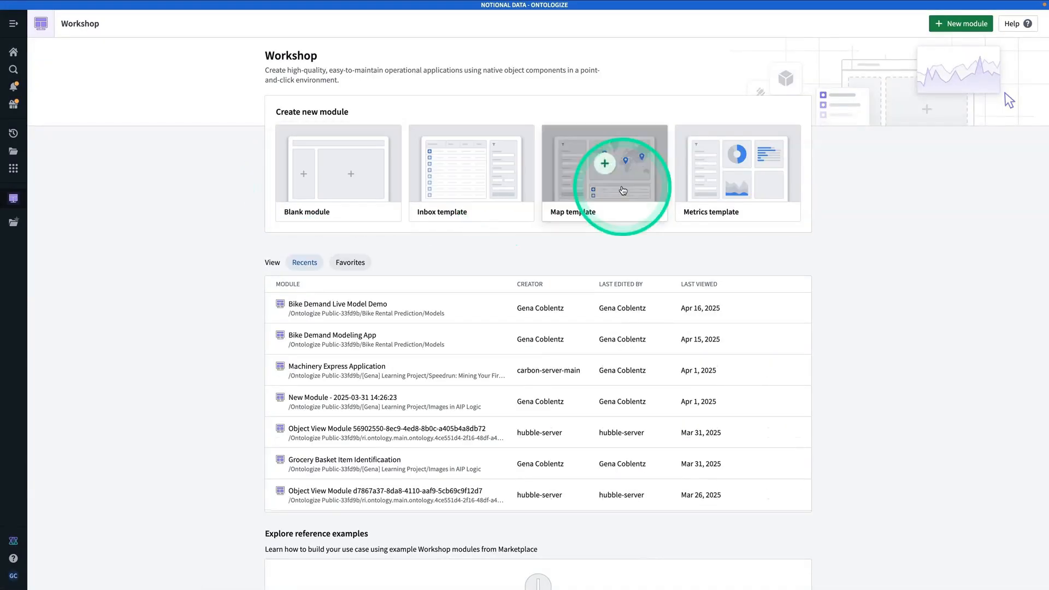
Create a new module named Sample Bike Demand Prediction App in the Models folder and dismiss the What's new notice
left_click(970, 28)
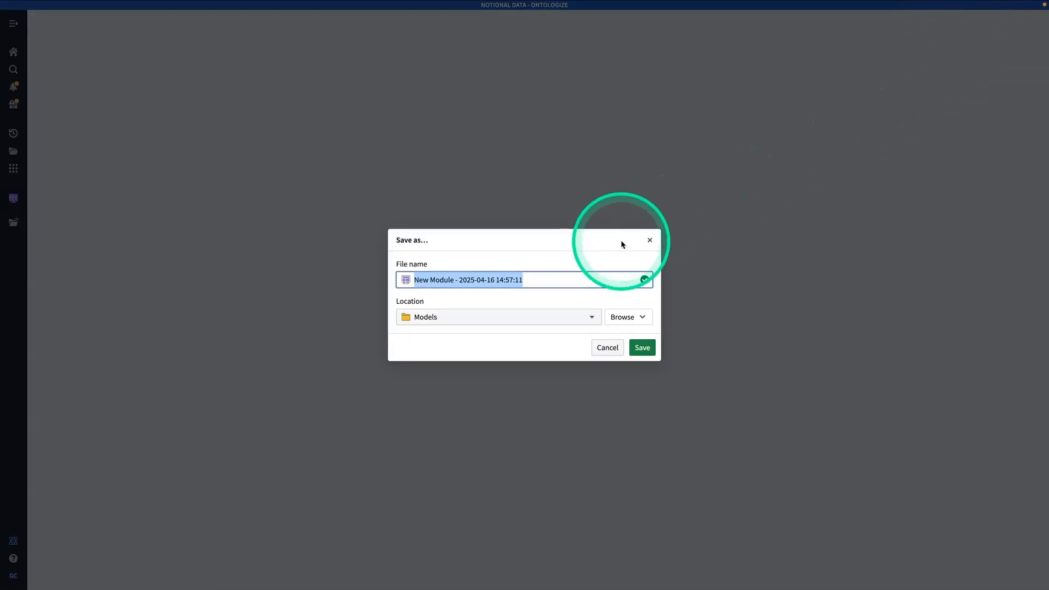
type("S")
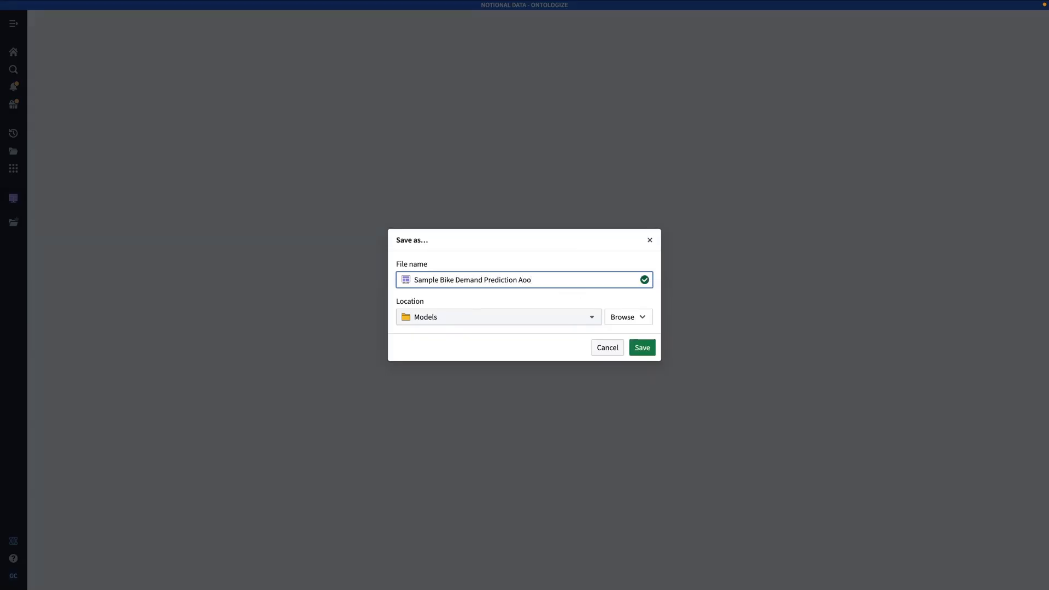
left_click(642, 351)
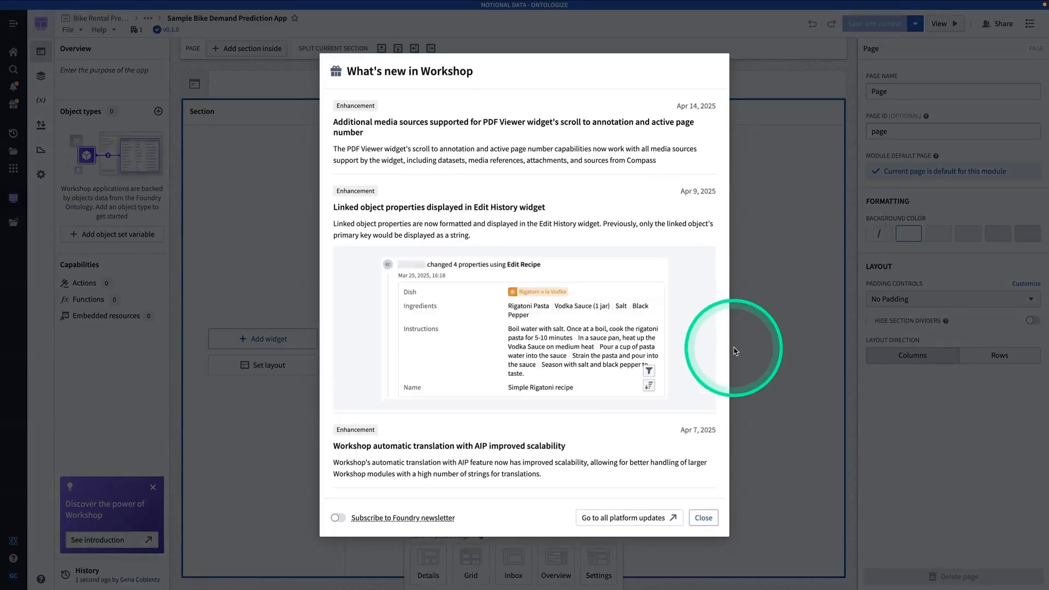
left_click(734, 351)
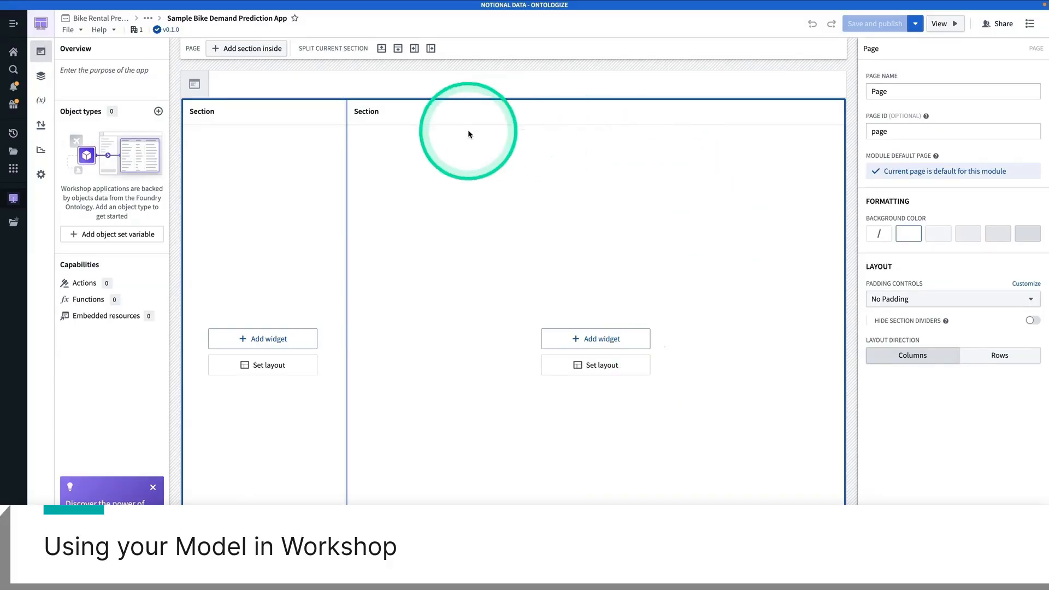
Title the narrow section Bike Demand Observations and the wide section Modify Inputs & Predict
left_click(237, 232)
left_click(200, 110)
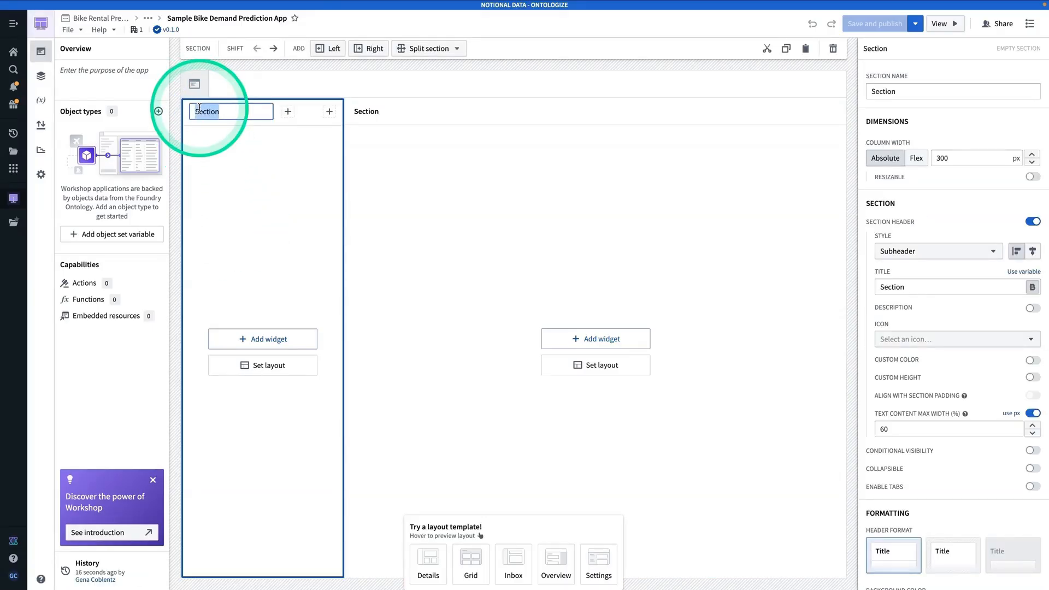
type("Bi")
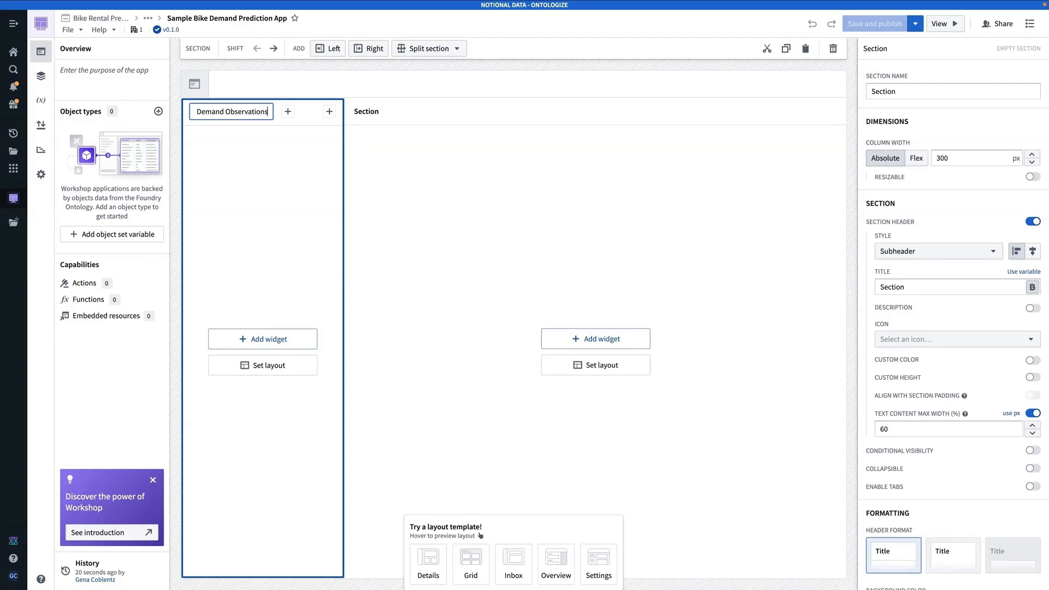
left_click(374, 137)
left_click(382, 112)
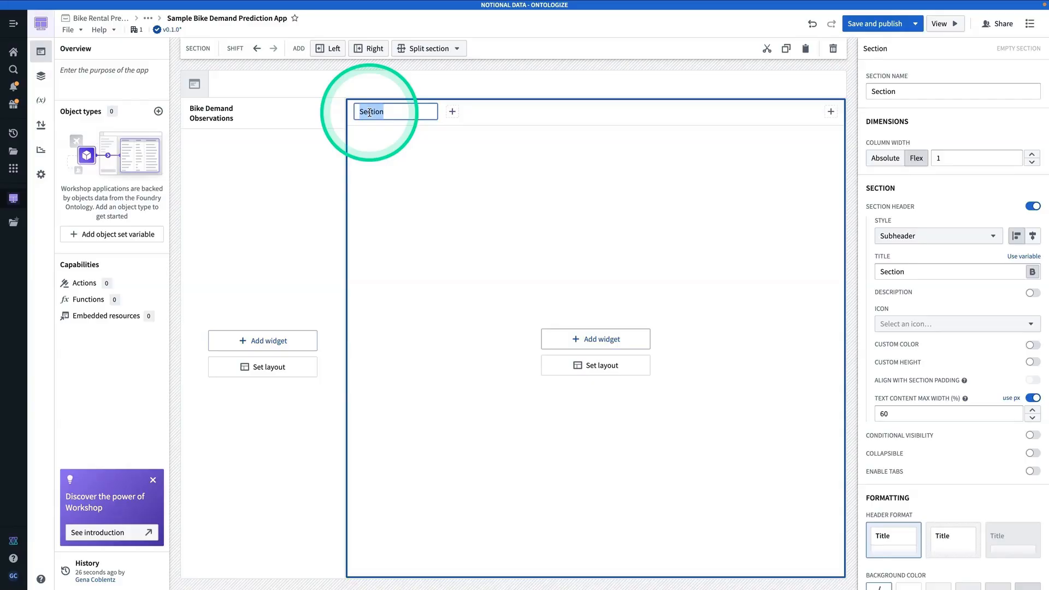
type("Modify Inputs & Predict")
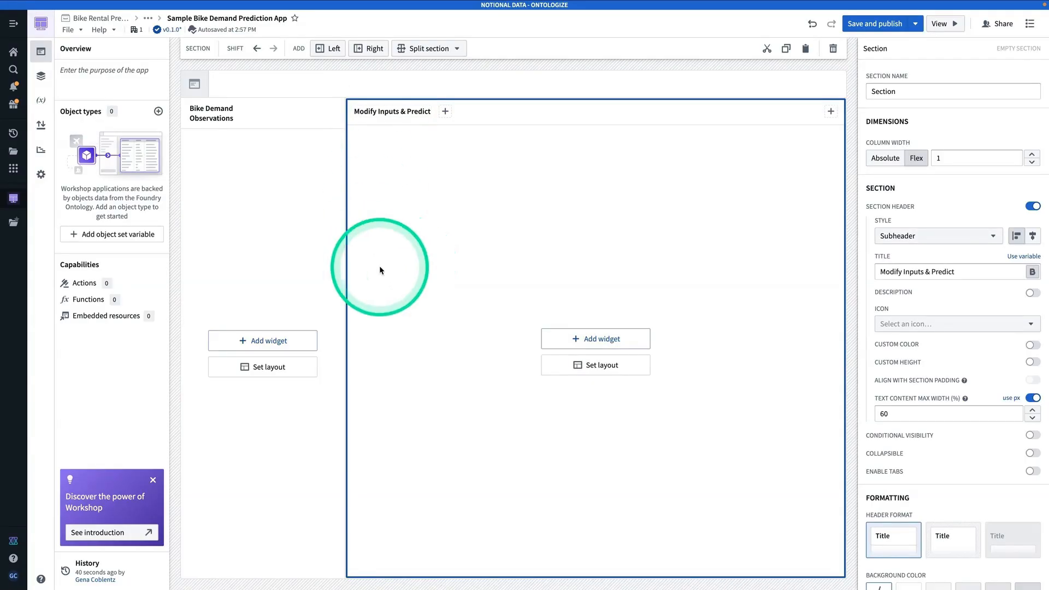
Add an Object list widget to the Bike Demand Observations section
left_click(213, 235)
left_click(261, 339)
type("object list")
left_click(335, 210)
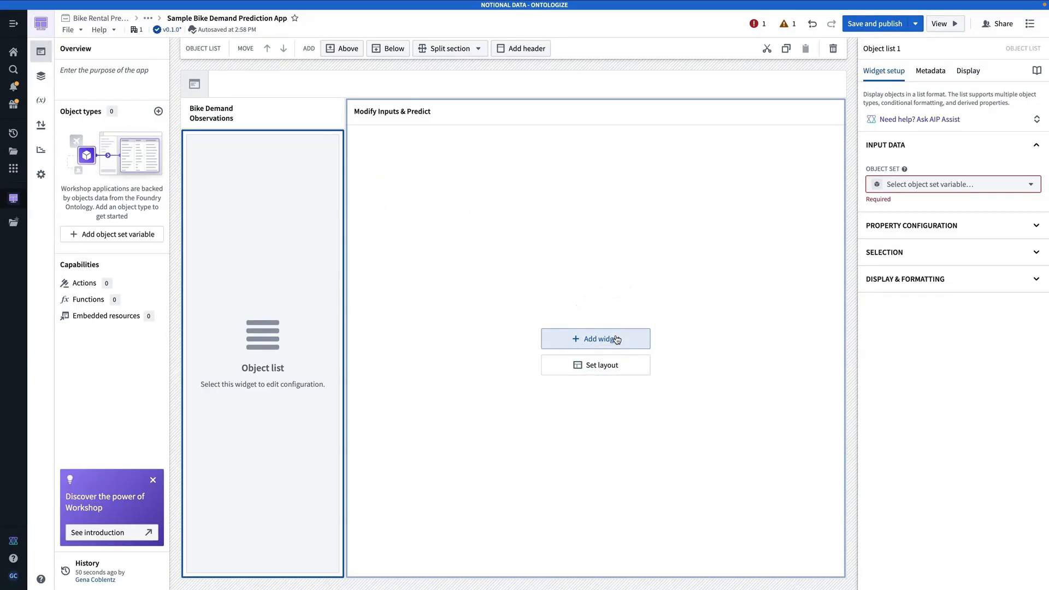
Add a Markdown widget to the Modify Inputs & Predict section
left_click(599, 343)
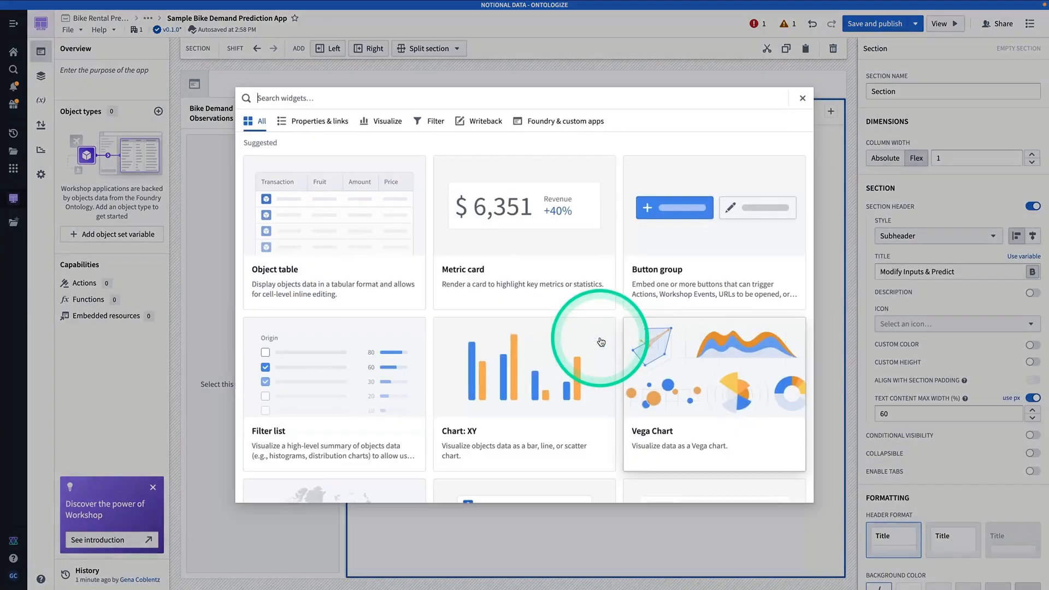
type("mark")
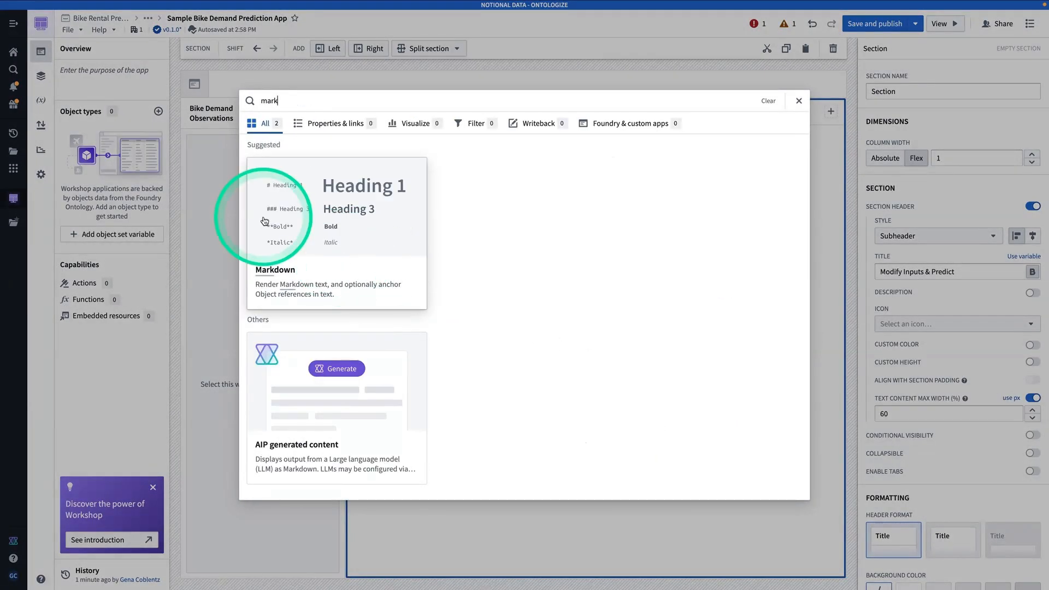
left_click(328, 221)
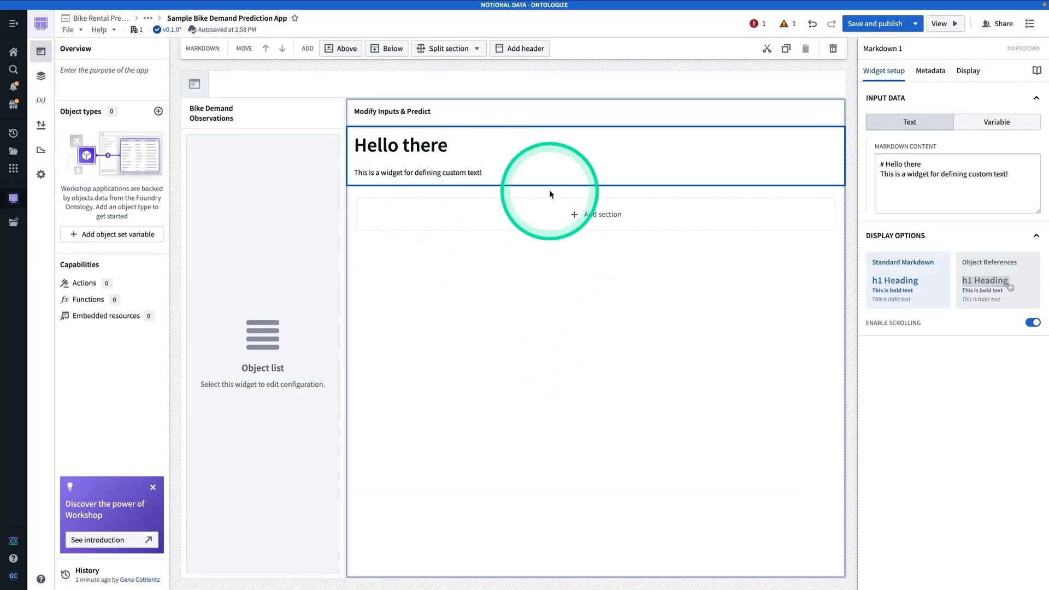
Add an empty section above the Markdown widget within Modify Inputs & Predict and select the Markdown widget for configuration
left_click(467, 216)
left_click(460, 214)
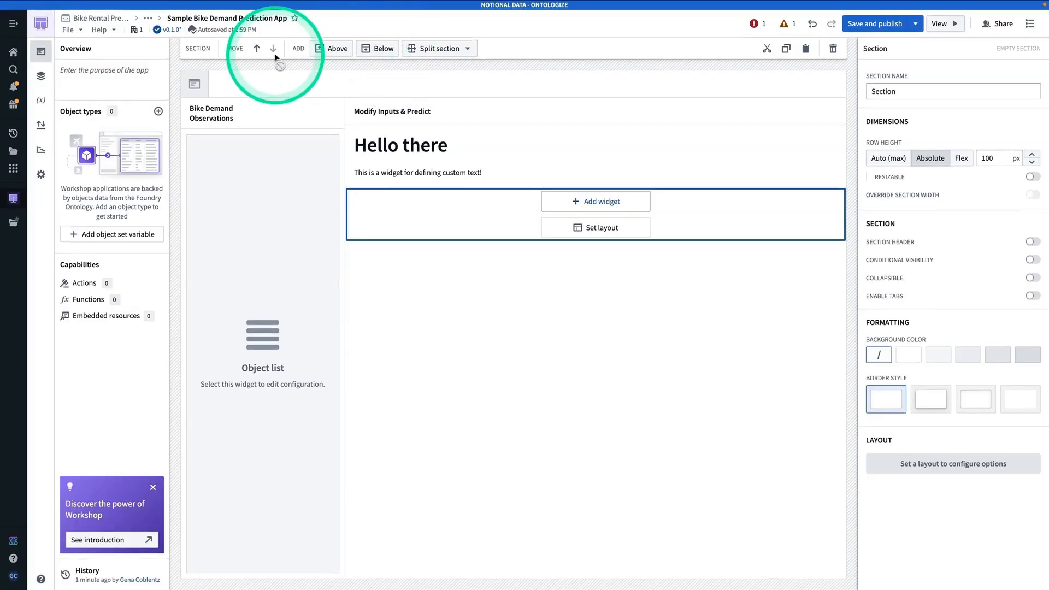
left_click(256, 48)
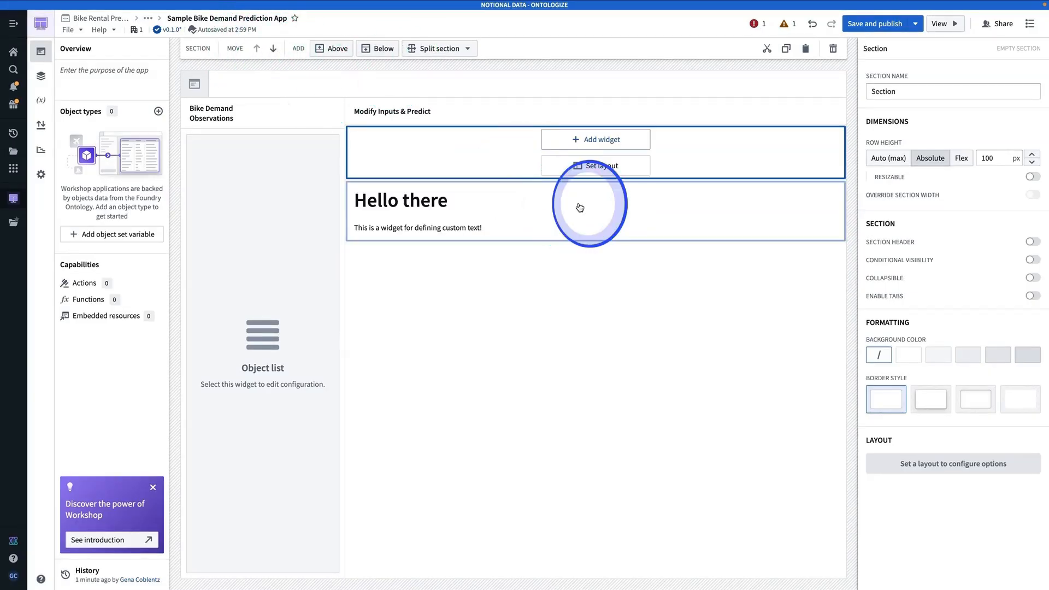
left_click(580, 207)
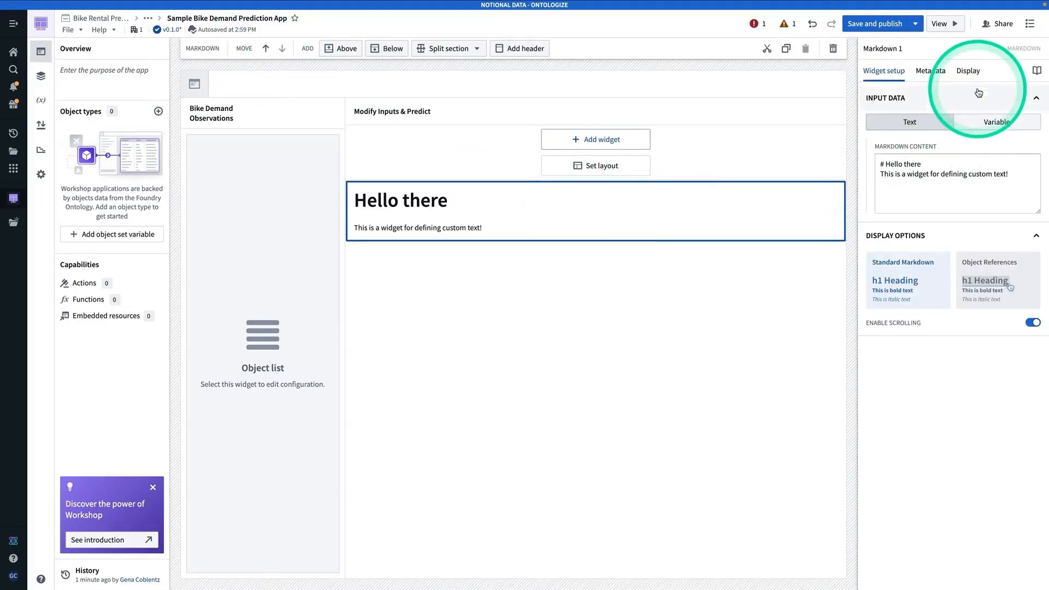
Set the Markdown widget's row height to Flex and add a Numeric input widget in the empty section above it
left_click(968, 72)
left_click(963, 133)
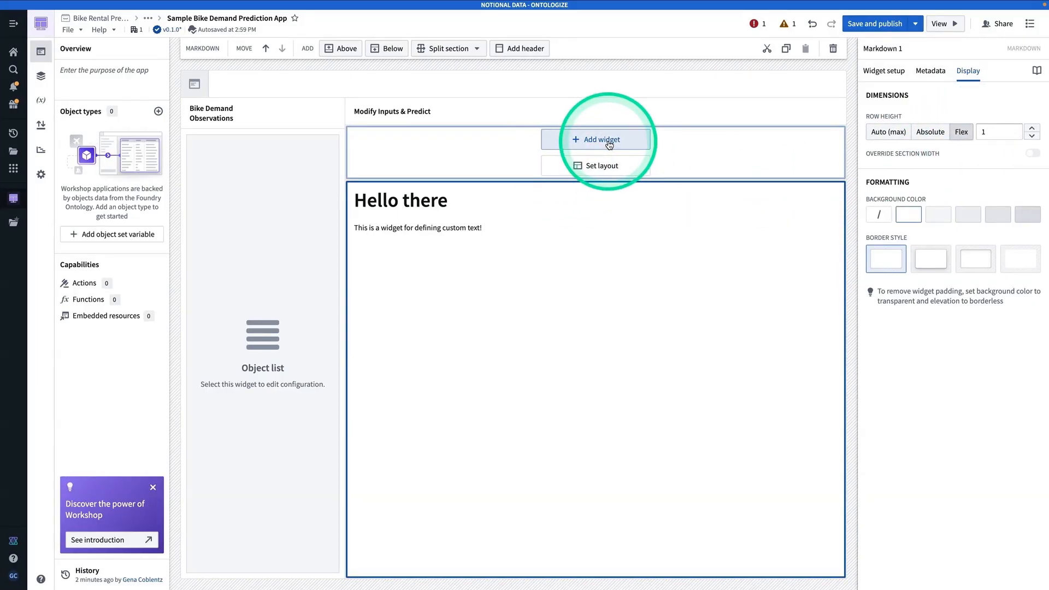
left_click(608, 143)
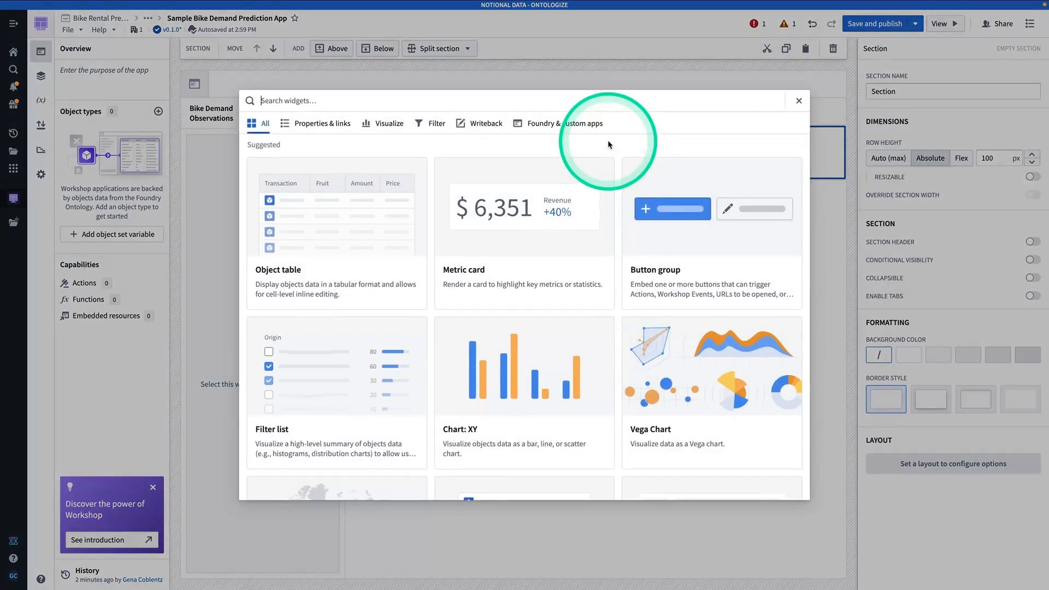
type("numeri")
left_click(344, 202)
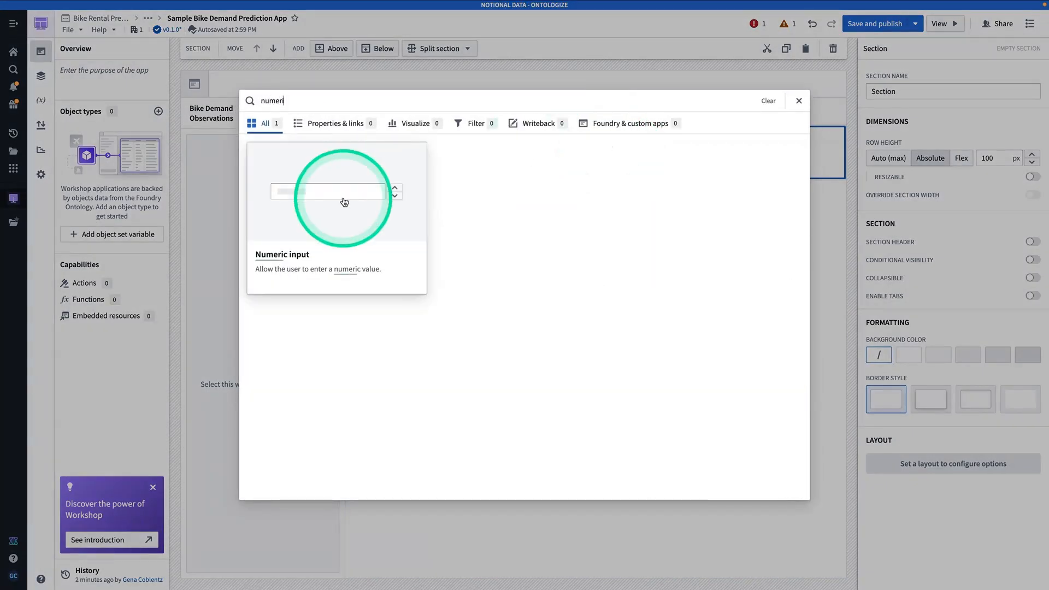
Add a second Numeric input widget directly below the first one
left_click(404, 49)
left_click(579, 171)
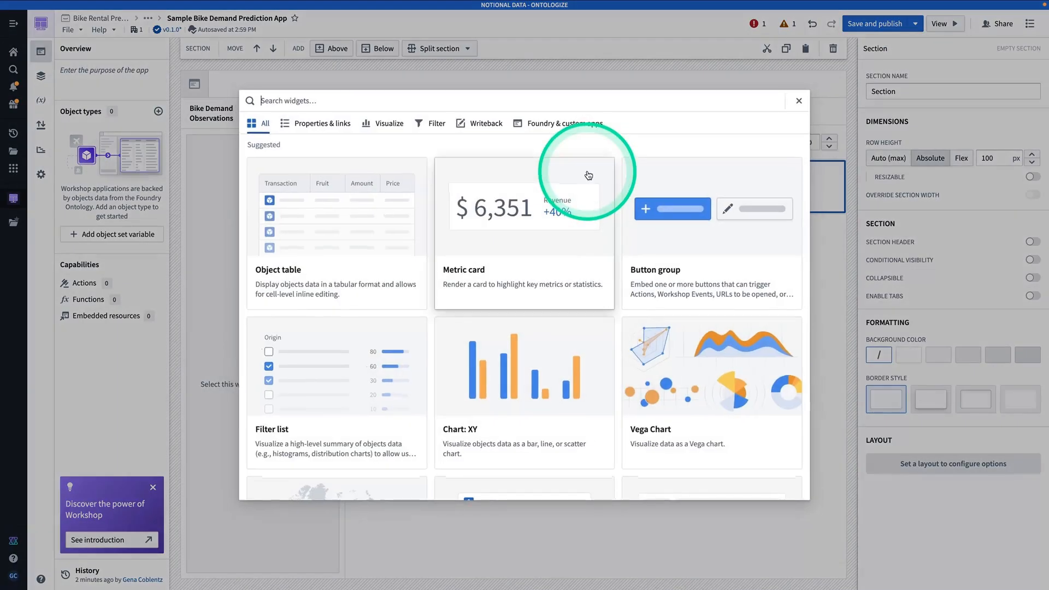
type("numeri")
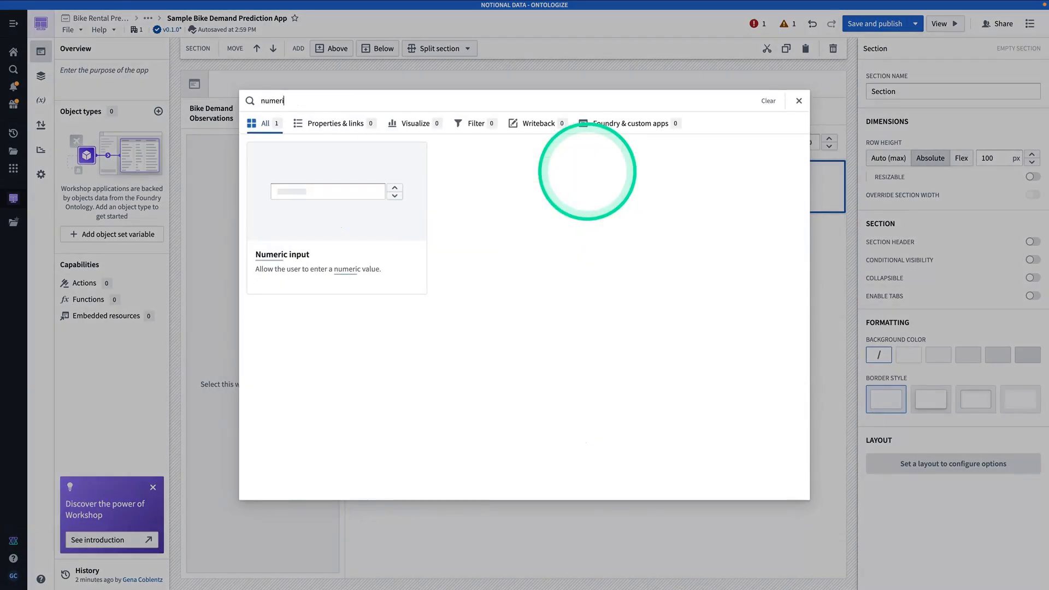
left_click(304, 199)
Label the upper numeric input Temperature and the lower one Wind Speed
left_click(658, 146)
left_click(953, 175)
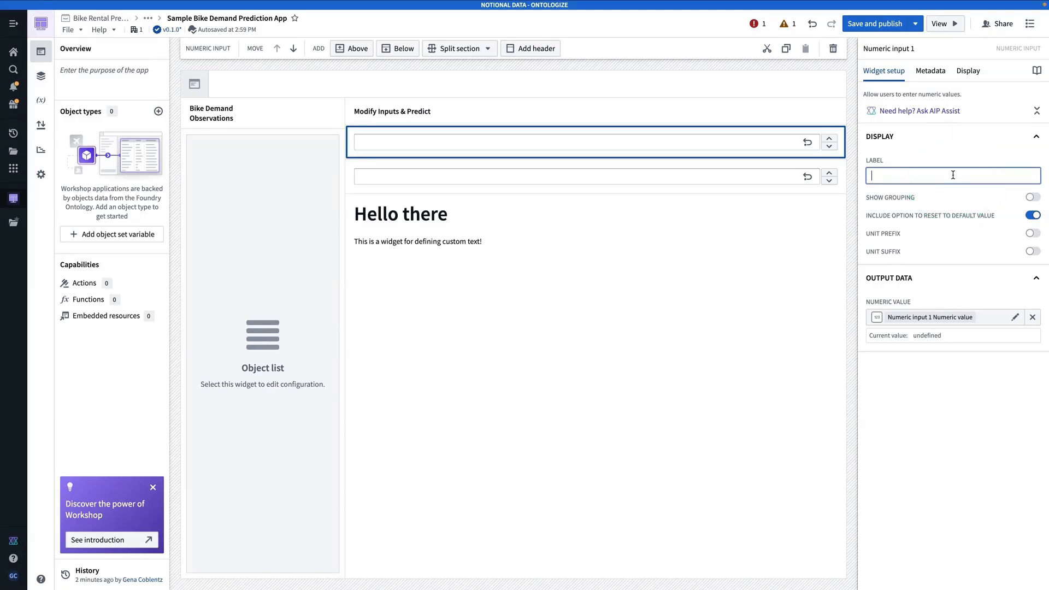
type("Temperature")
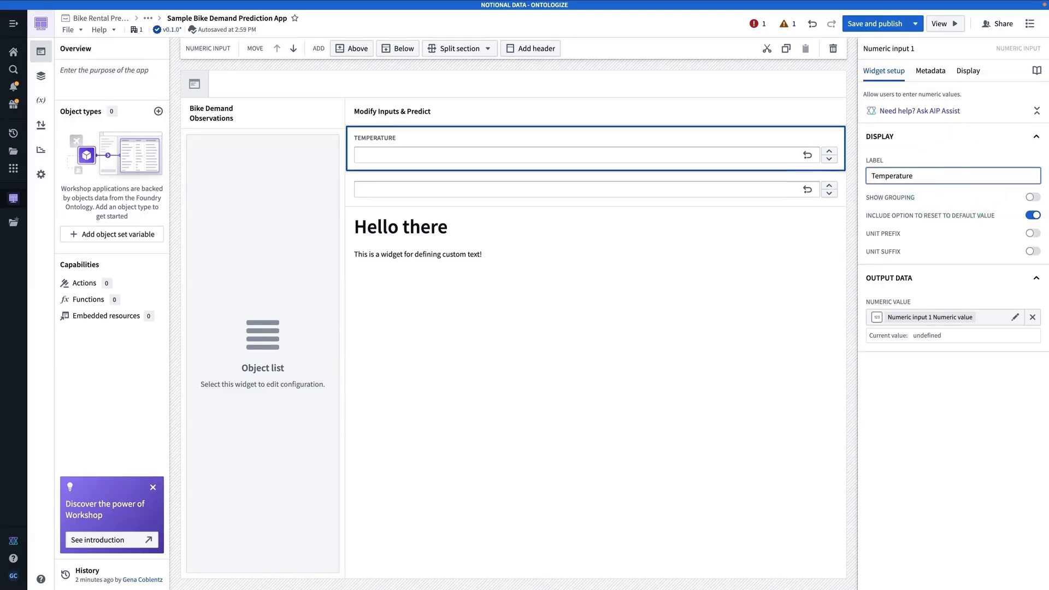
left_click(657, 195)
left_click(931, 175)
type("W")
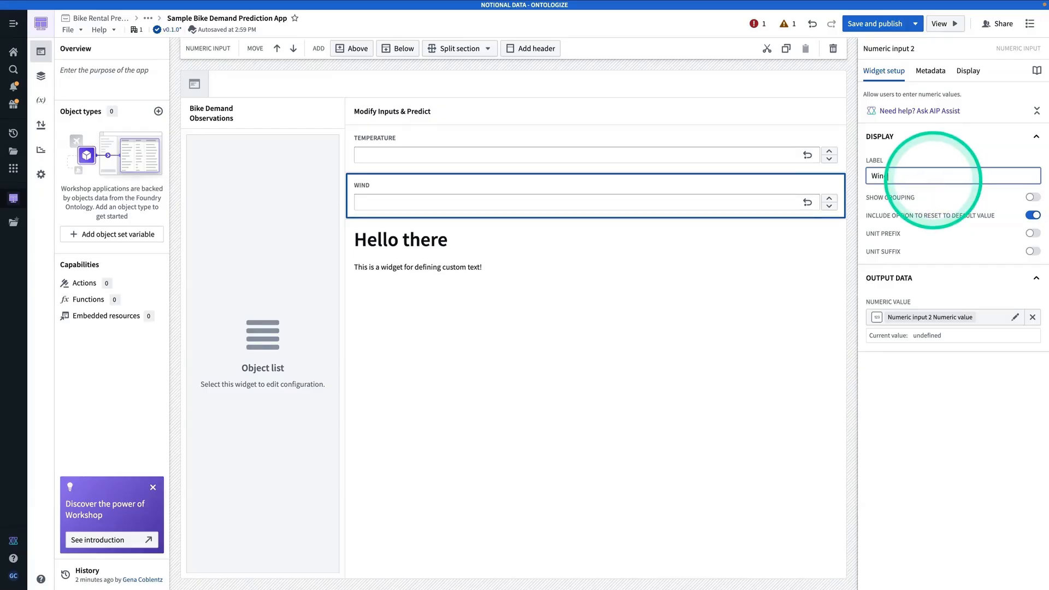
type("ind Speed")
left_click(726, 371)
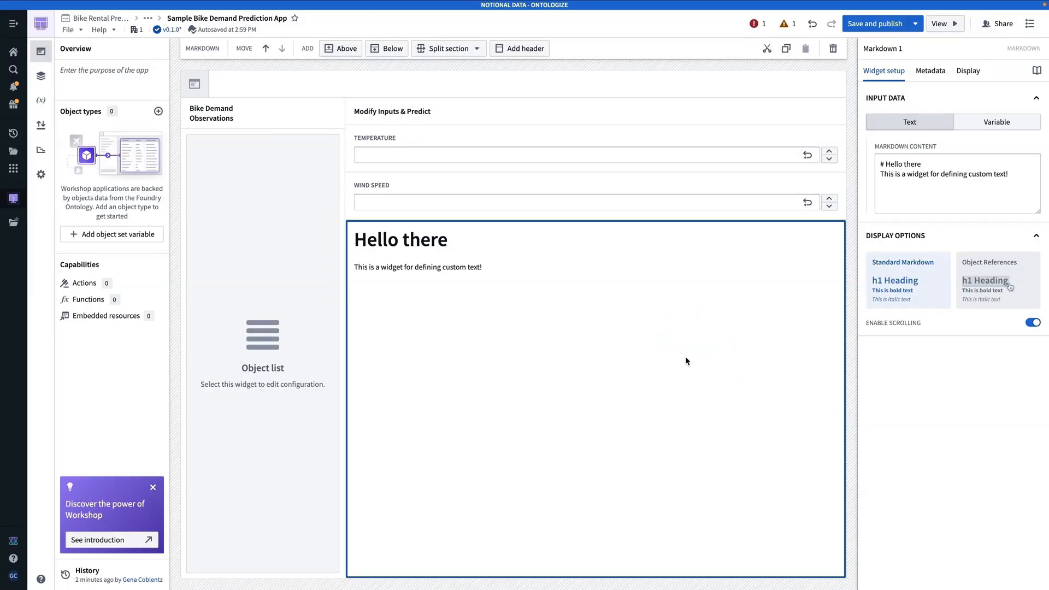
Create an object set definition variable named Bike Rental Demand Observations
left_click(40, 102)
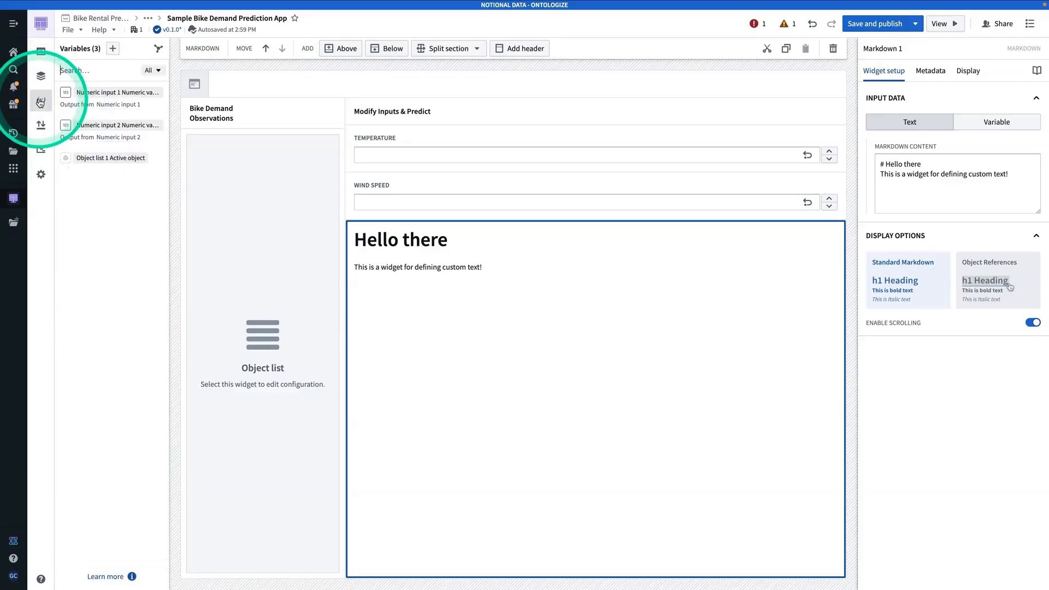
left_click(114, 50)
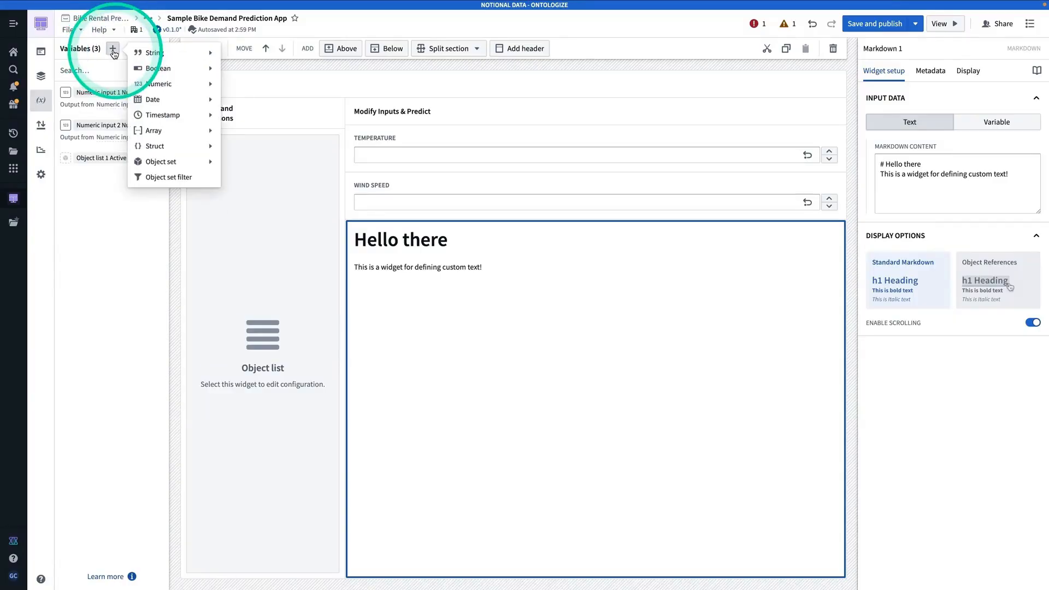
mouse_move(205, 167)
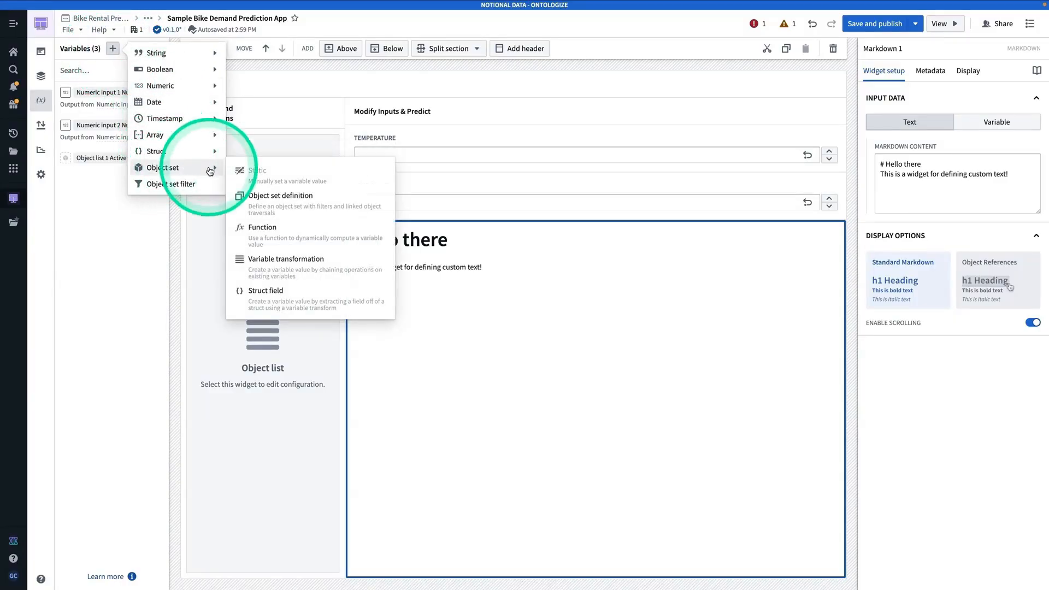
left_click(308, 210)
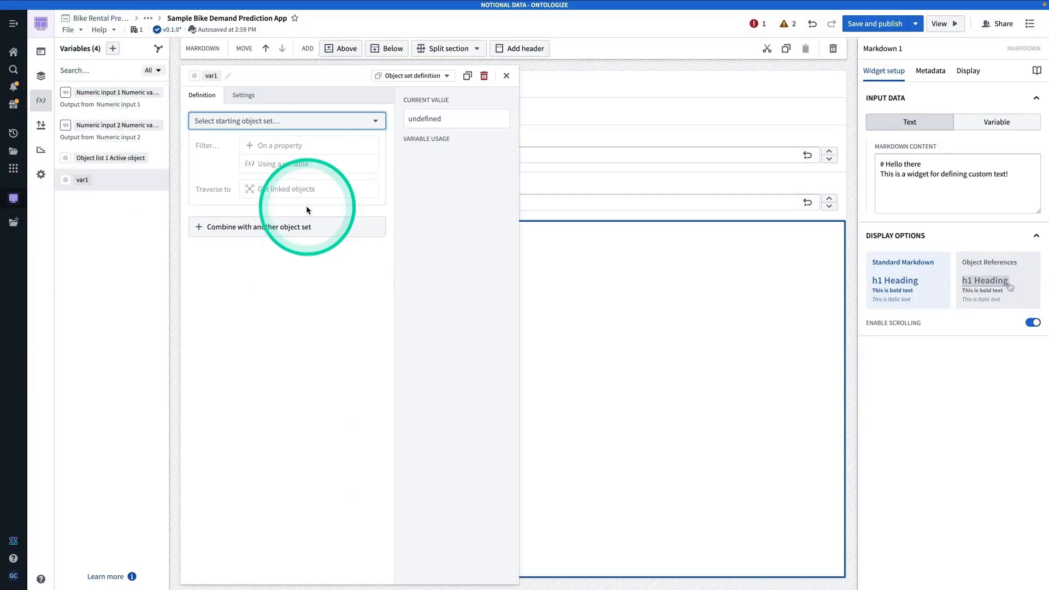
left_click(214, 76)
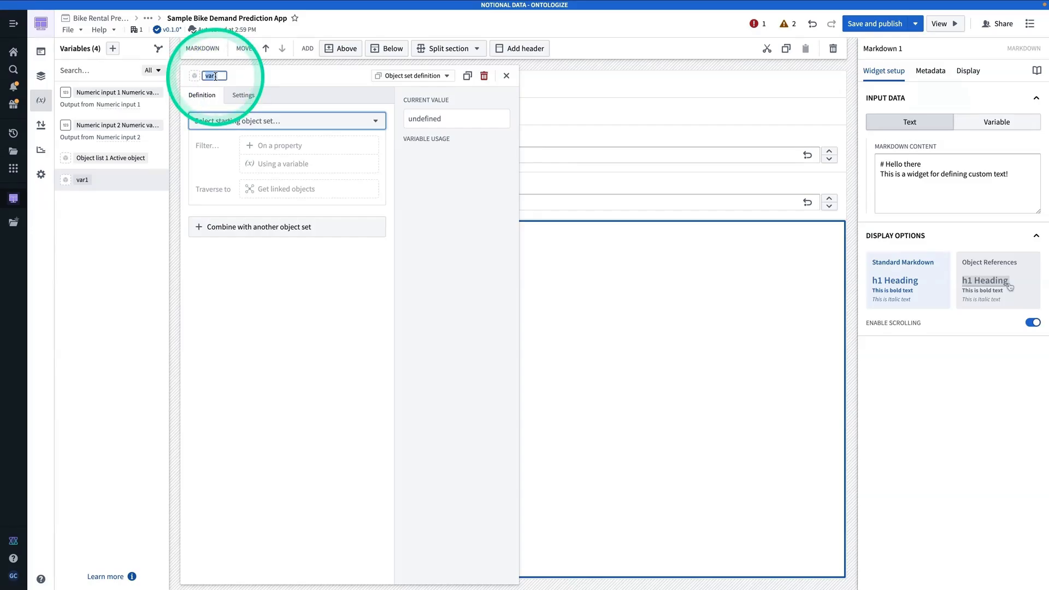
type("Bike Rental D")
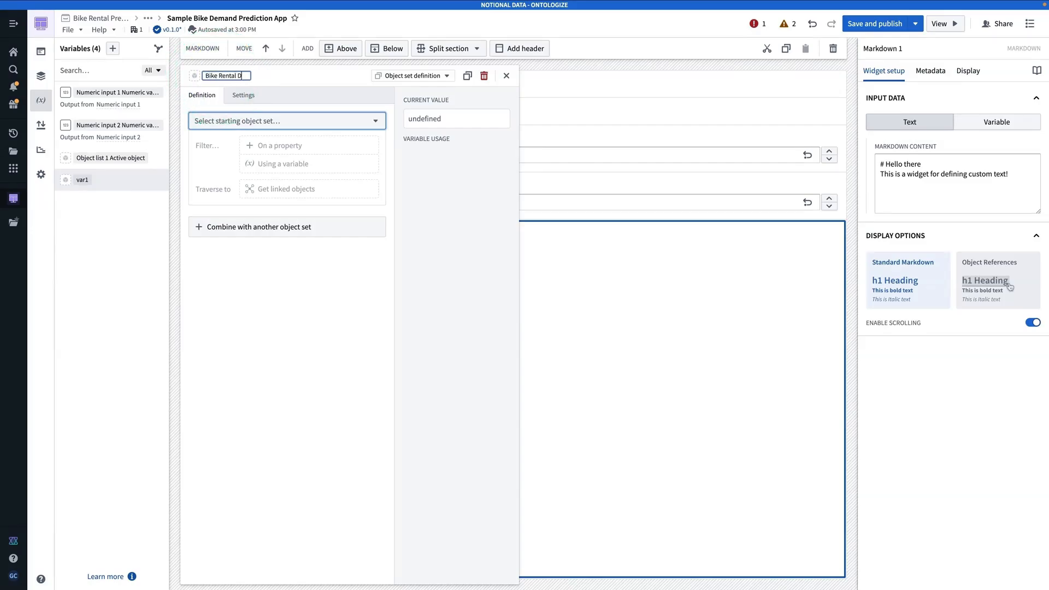
type("emand Observations")
key("Return")
Set the Bike Rental Observation object type as the starting object set of the Bike Rental Demand Observations variable
left_click(226, 121)
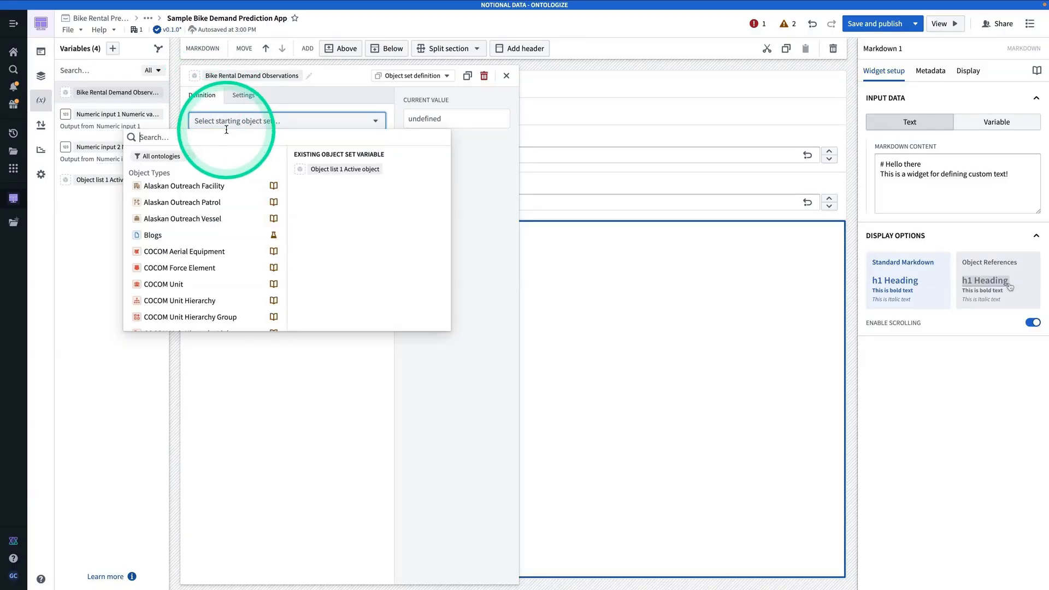
type("bike")
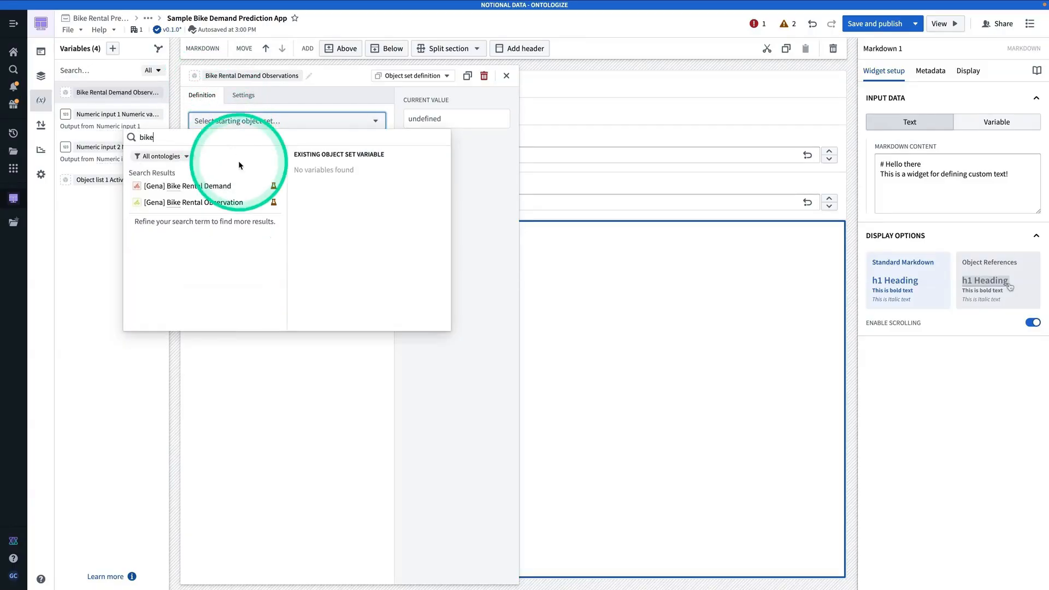
left_click(242, 203)
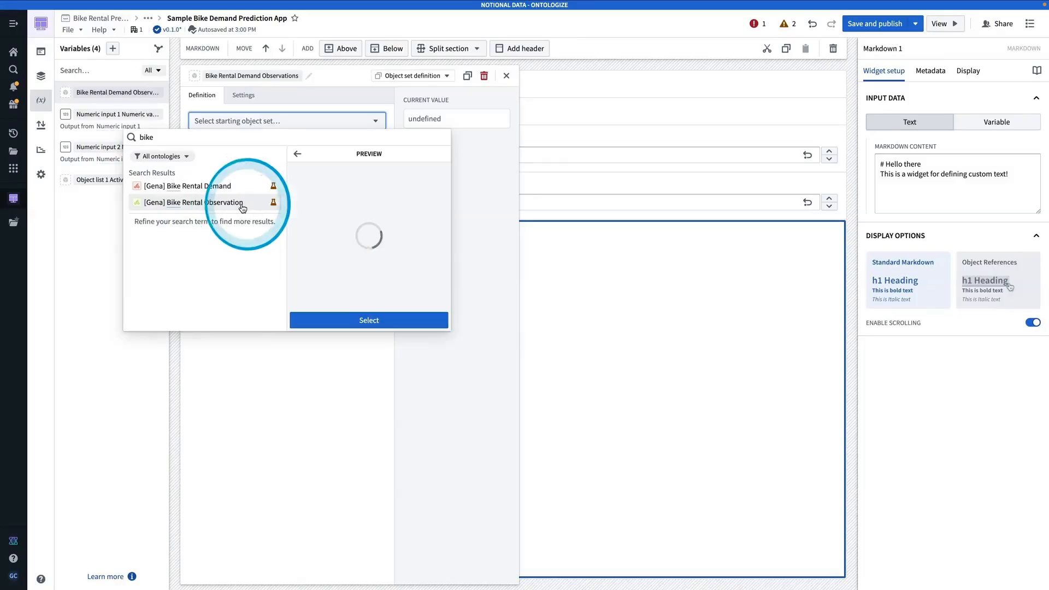
left_click(341, 322)
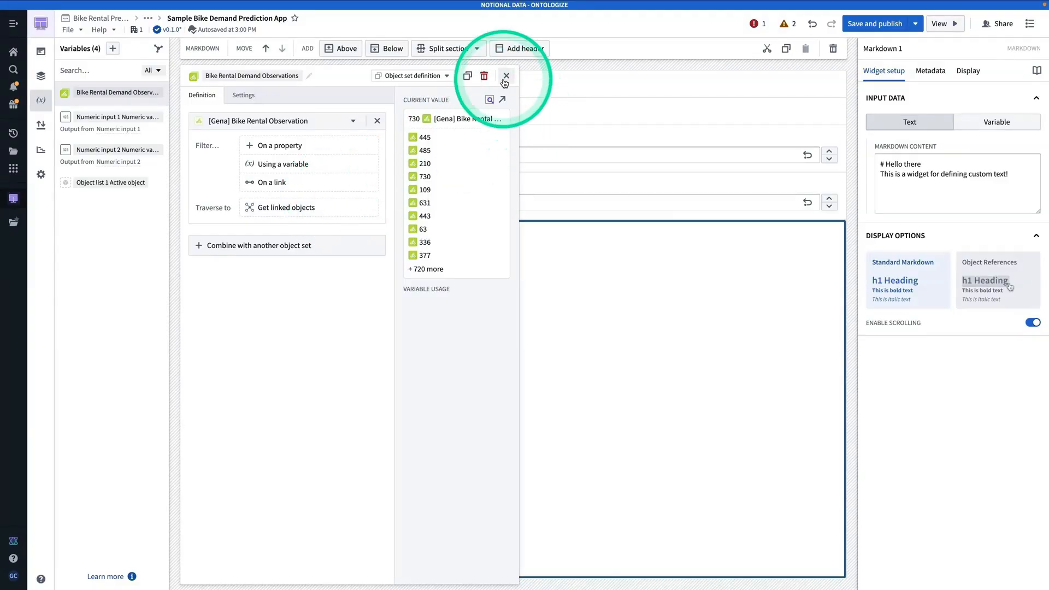
left_click(505, 77)
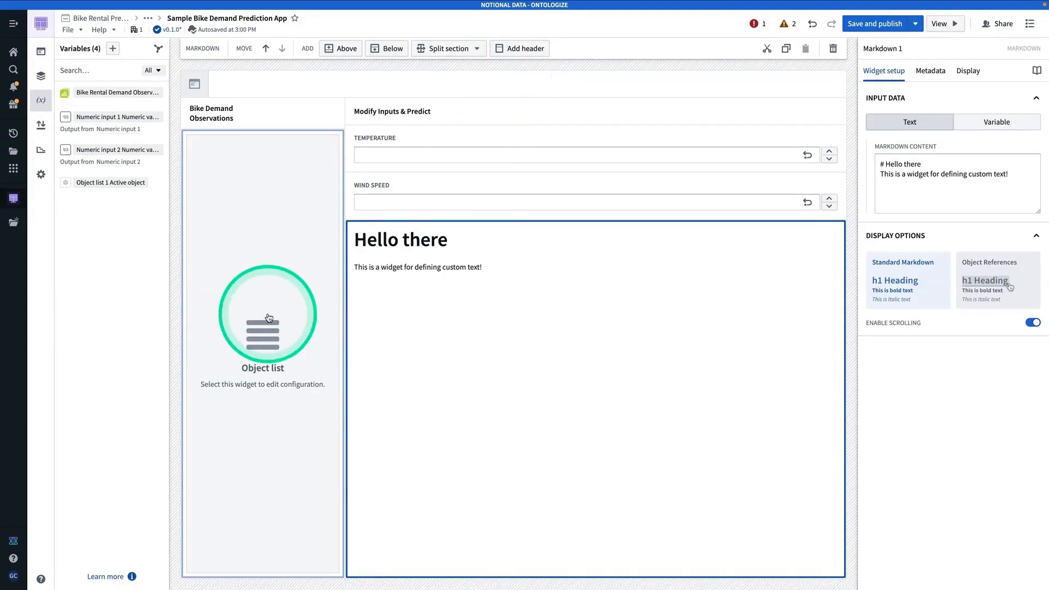
Use Bike Rental Demand Observations as the Object list's input object set and add all properties to the list
left_click(232, 271)
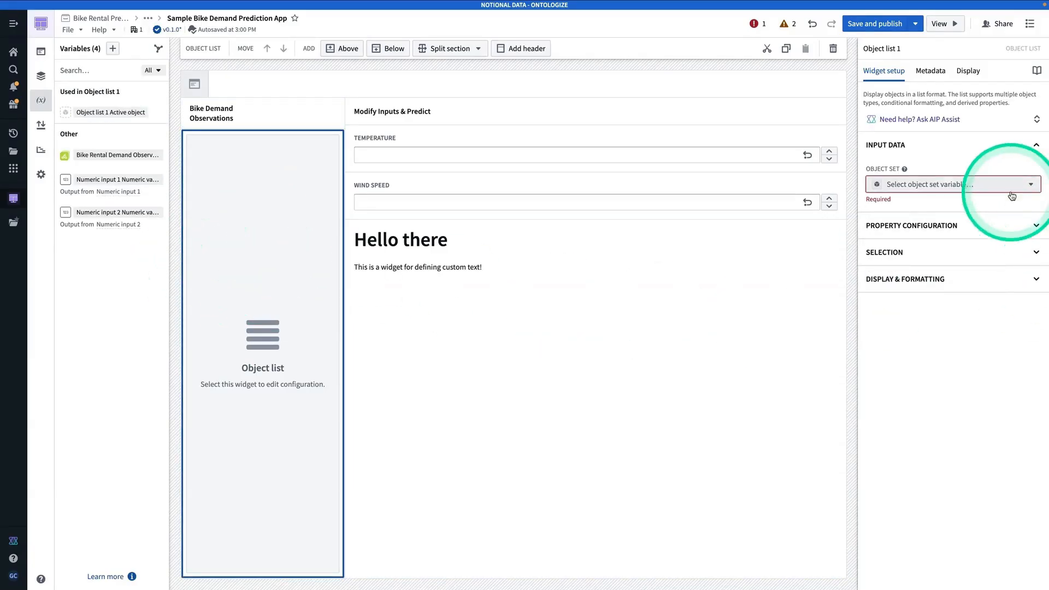
left_click(941, 186)
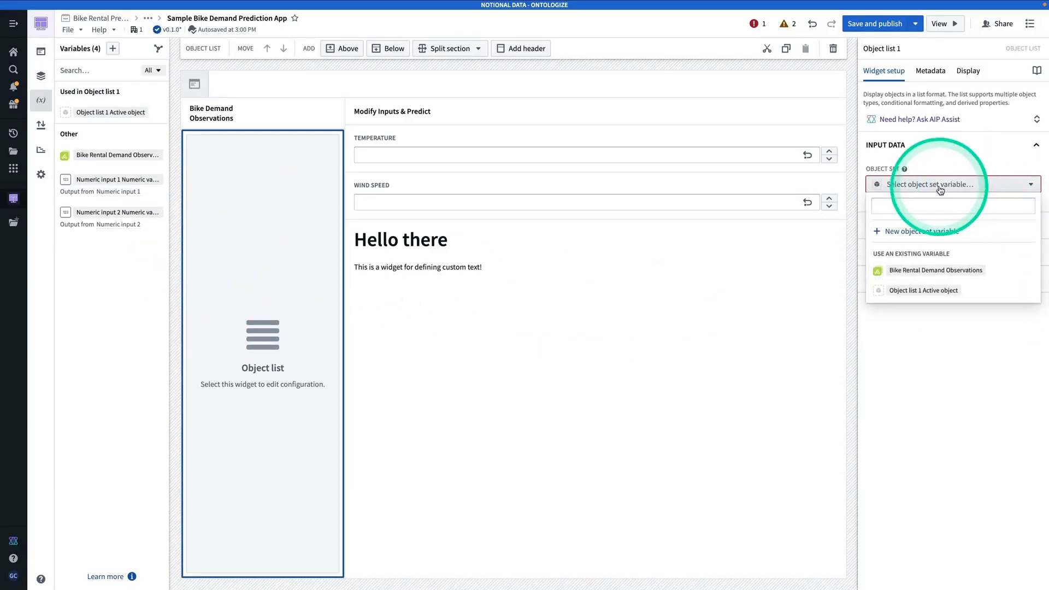
left_click(949, 273)
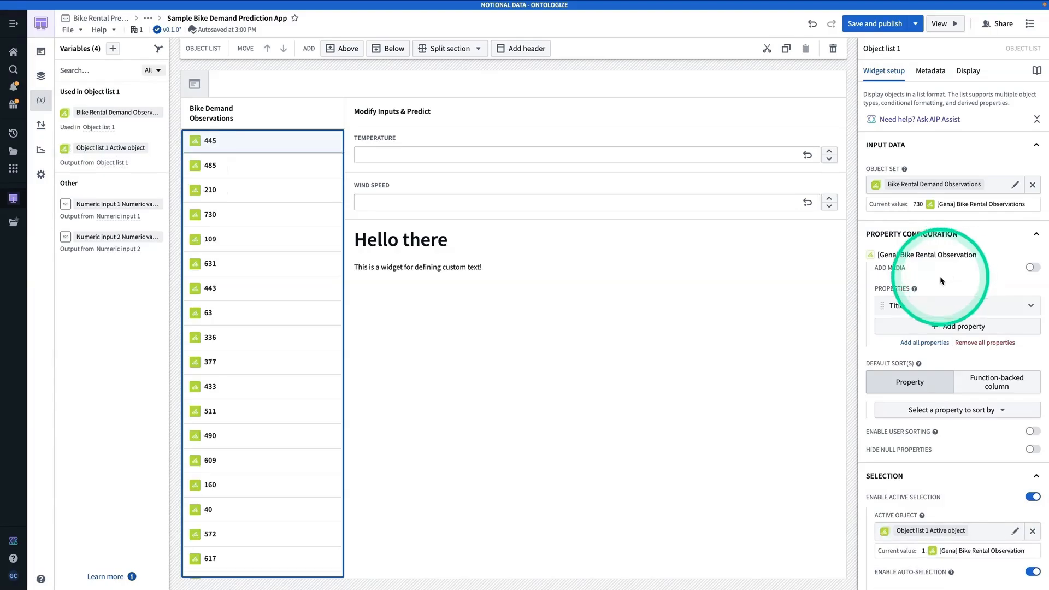
left_click(931, 342)
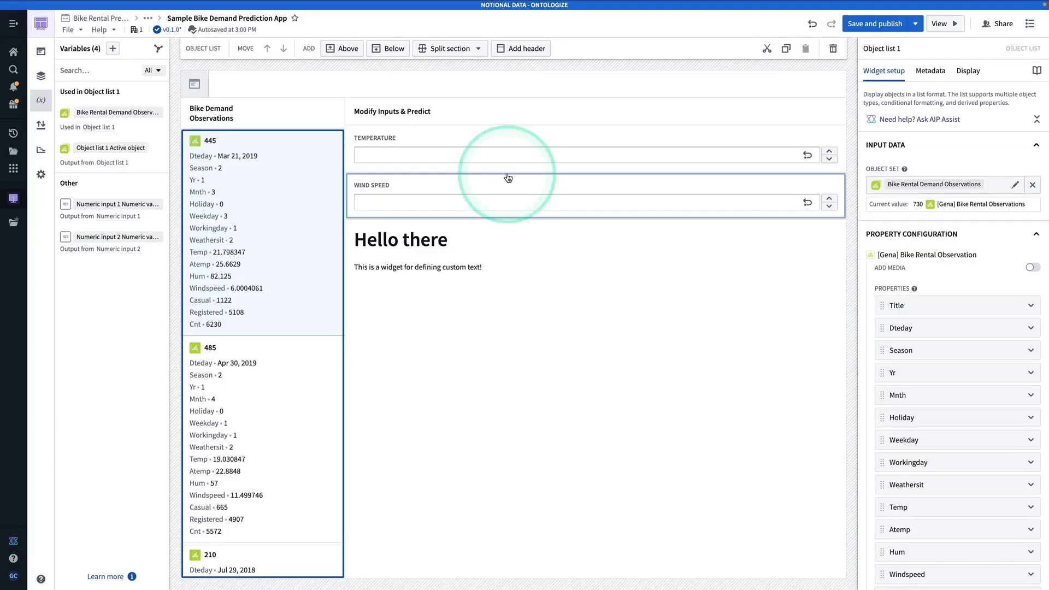
Create a function-backed struct variable named Prediction
left_click(118, 50)
left_click(178, 75)
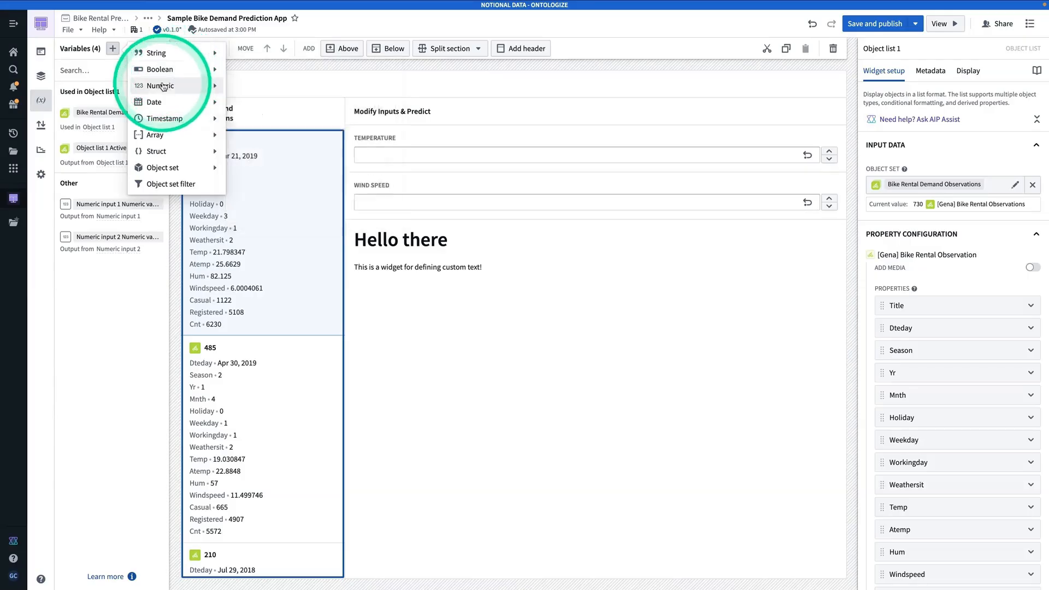
left_click(178, 151)
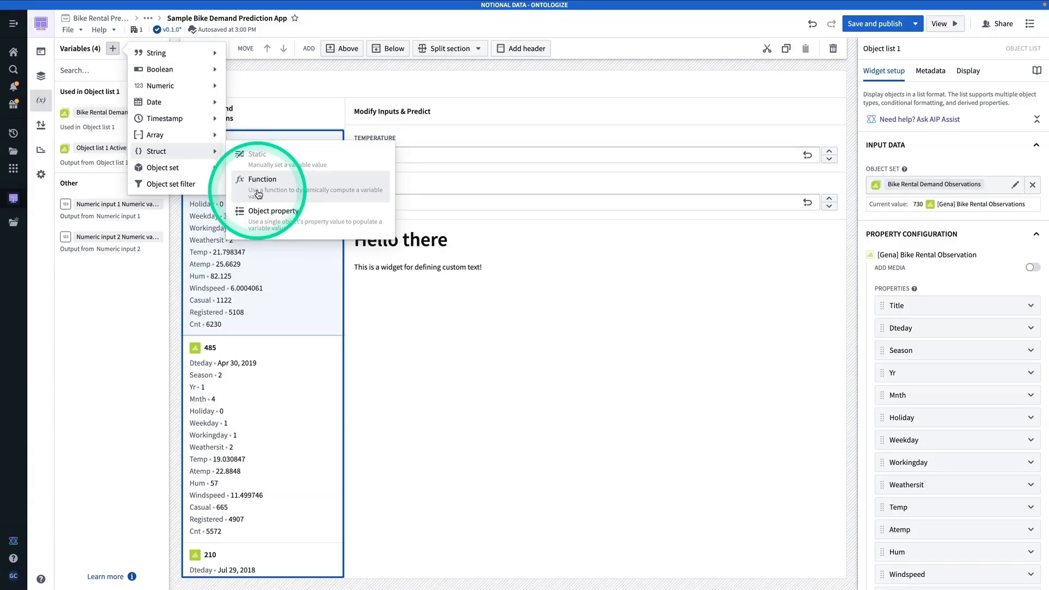
left_click(265, 190)
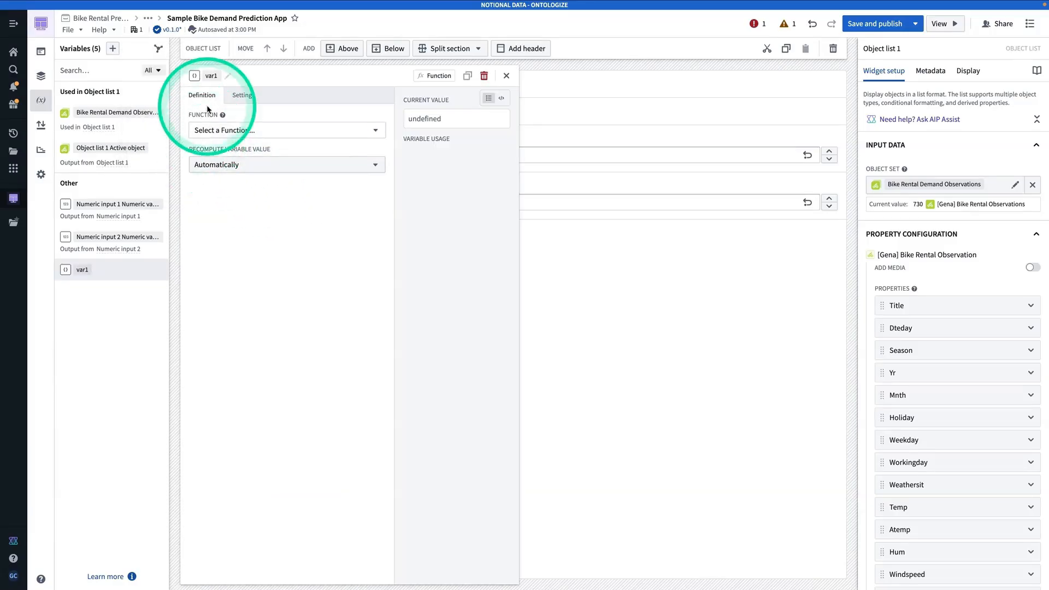
left_click(212, 76)
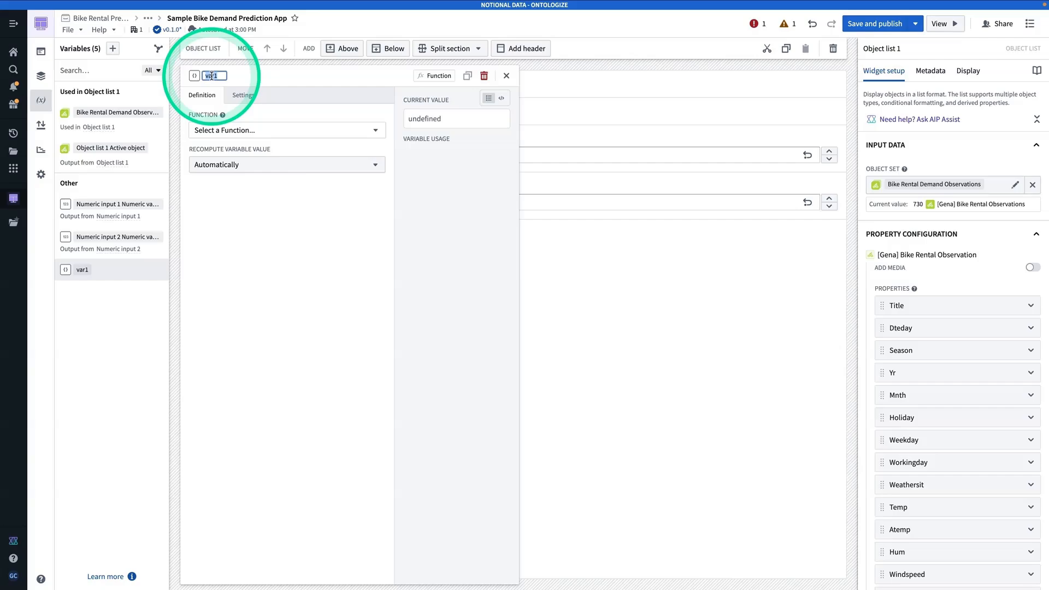
type("Prediction")
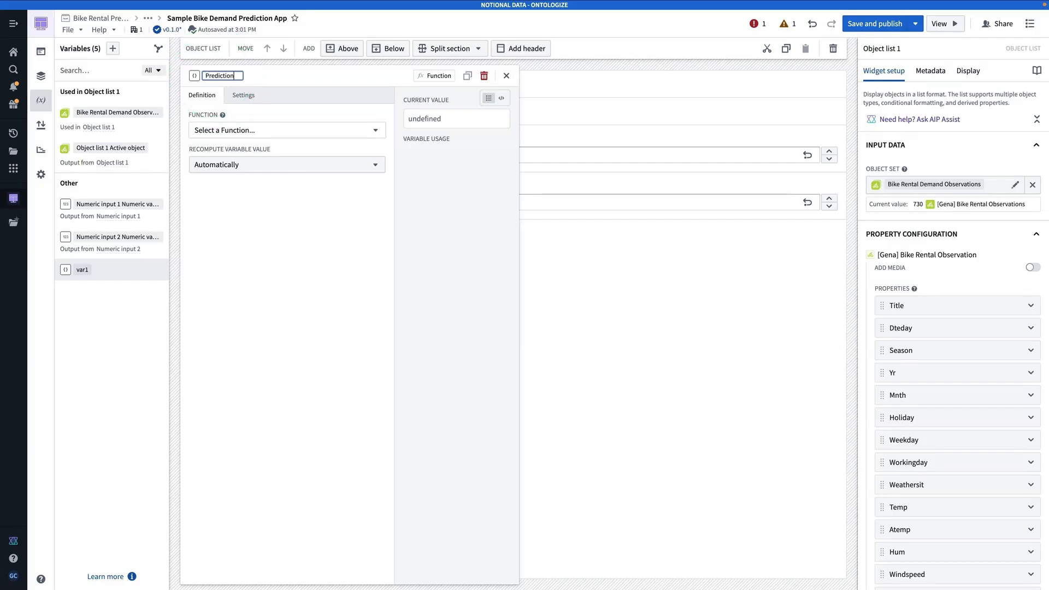
Assign the bikeDemandPrediction function to the Prediction variable, review its required inputs, and close the variable editor
left_click(274, 131)
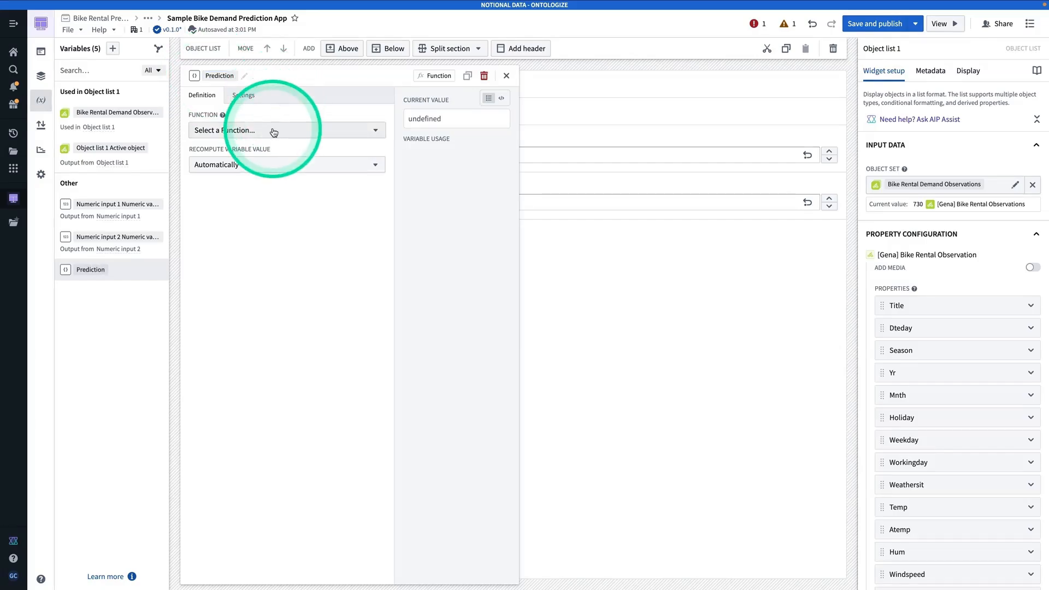
type("pred")
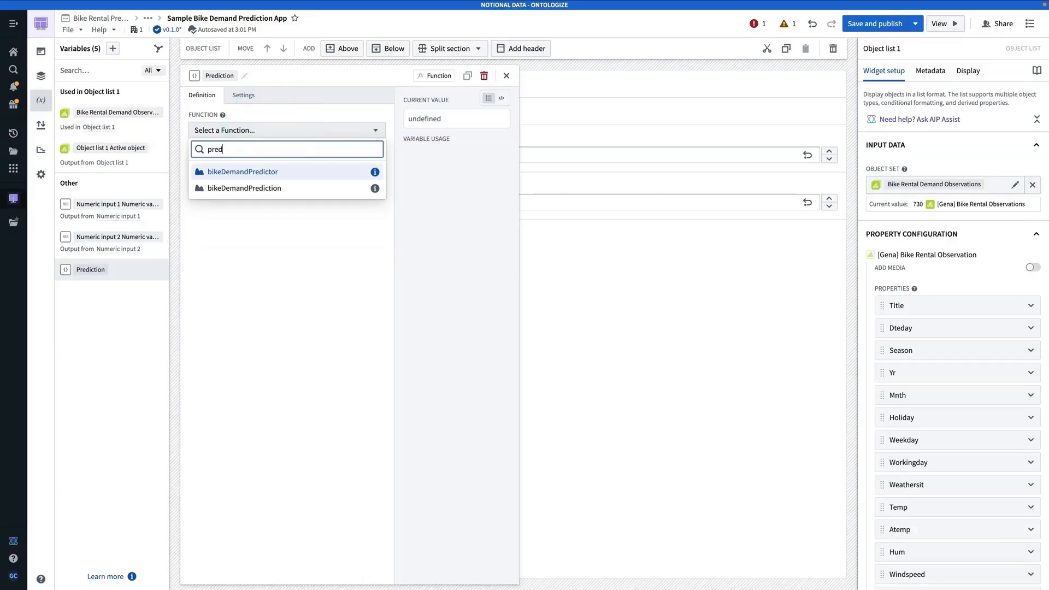
key("BackSpace")
key("BackSpace")
key("BackSpace")
key("BackSpace")
type("bikedemand")
mouse_move(374, 188)
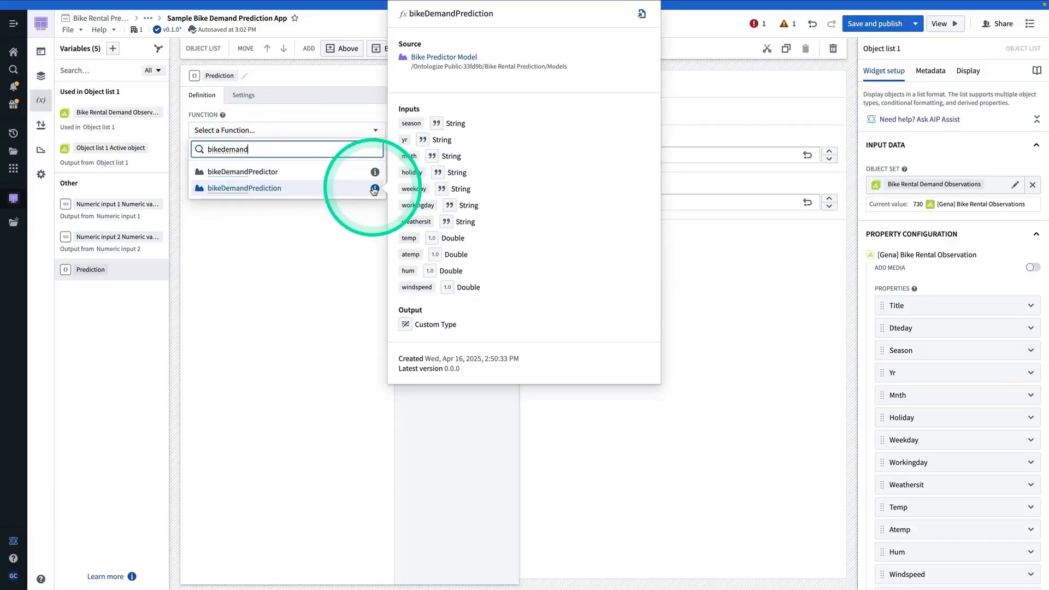
left_click(322, 189)
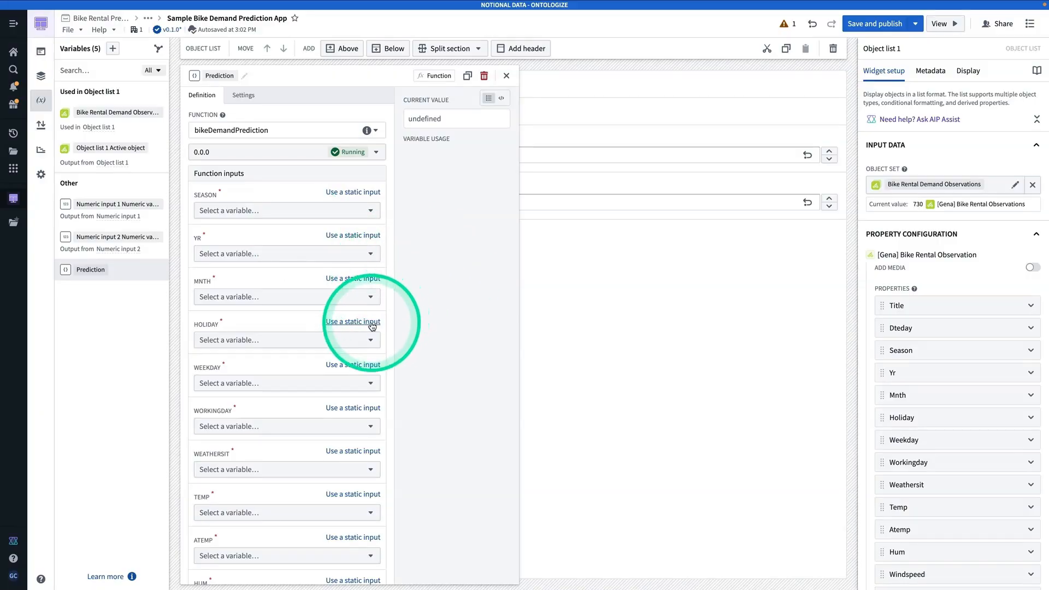
scroll(362, 320, "down", 5)
scroll(362, 320, "up", 5)
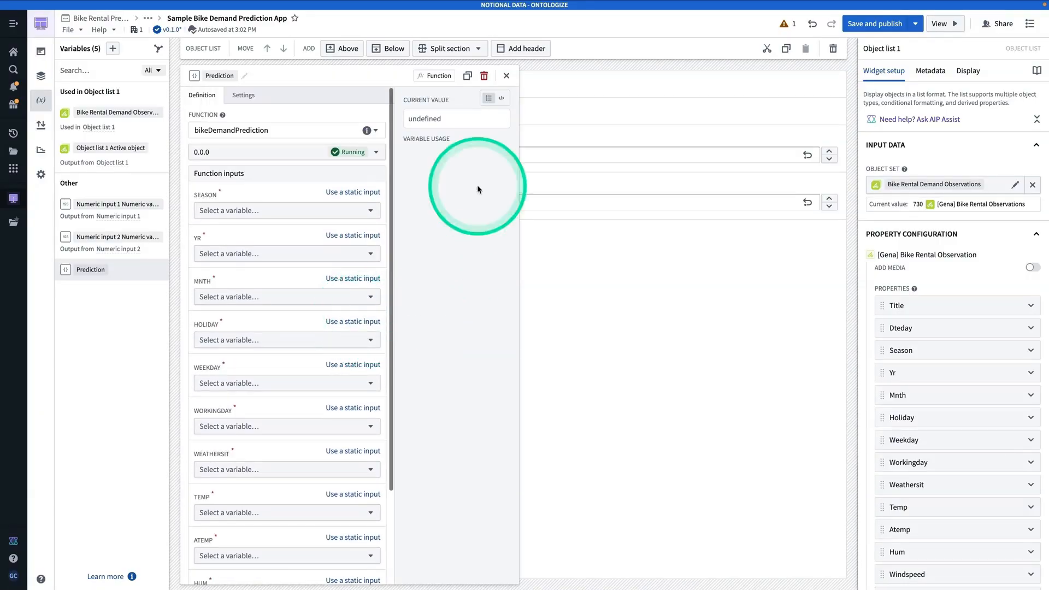
left_click(506, 76)
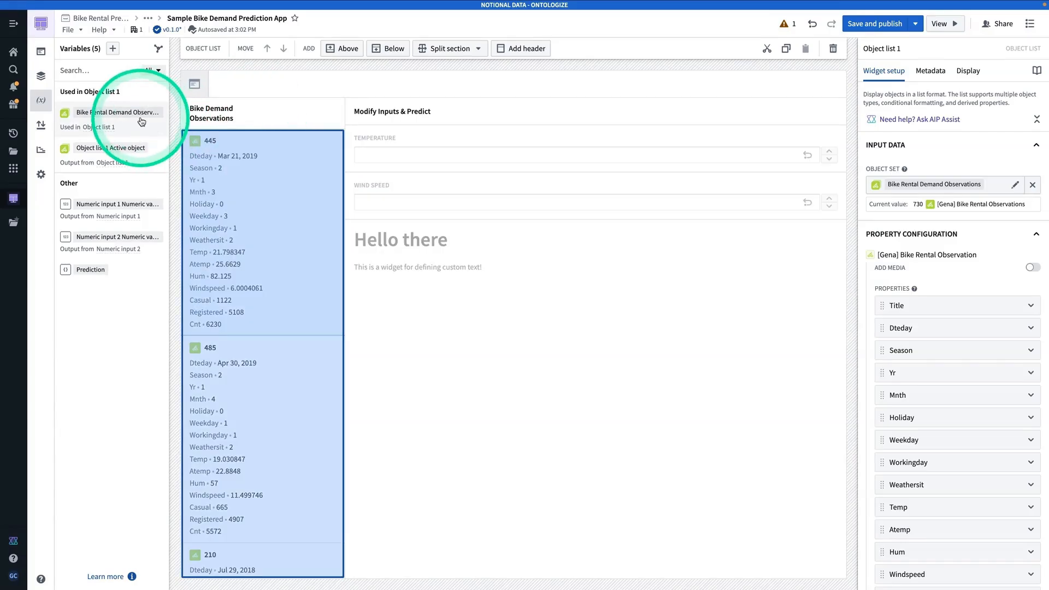
Create a numeric object-property variable named temp that reads the Temp property of Object list 1 Active object
left_click(112, 49)
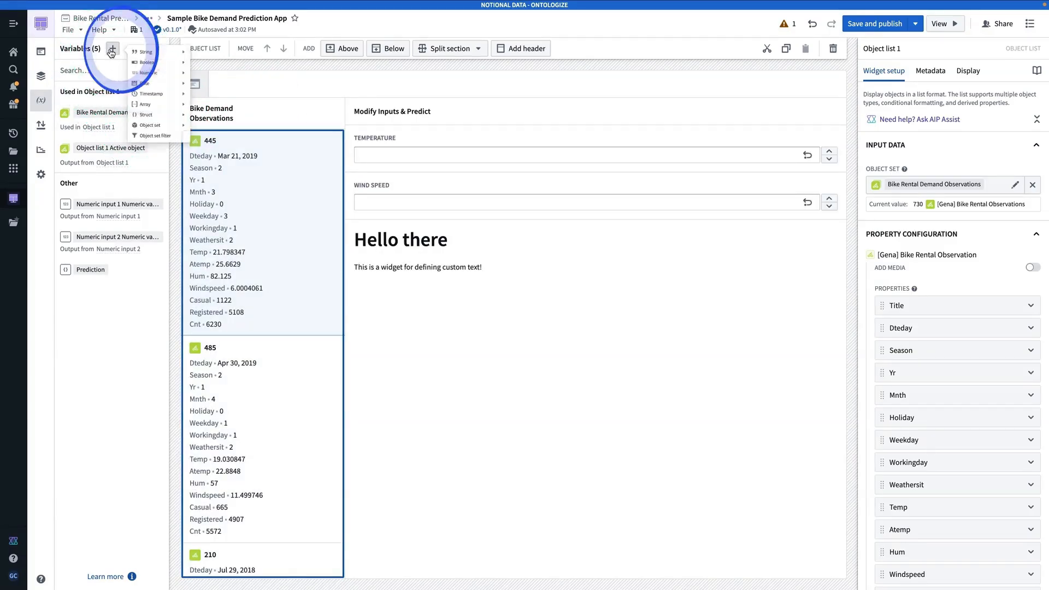
mouse_move(155, 87)
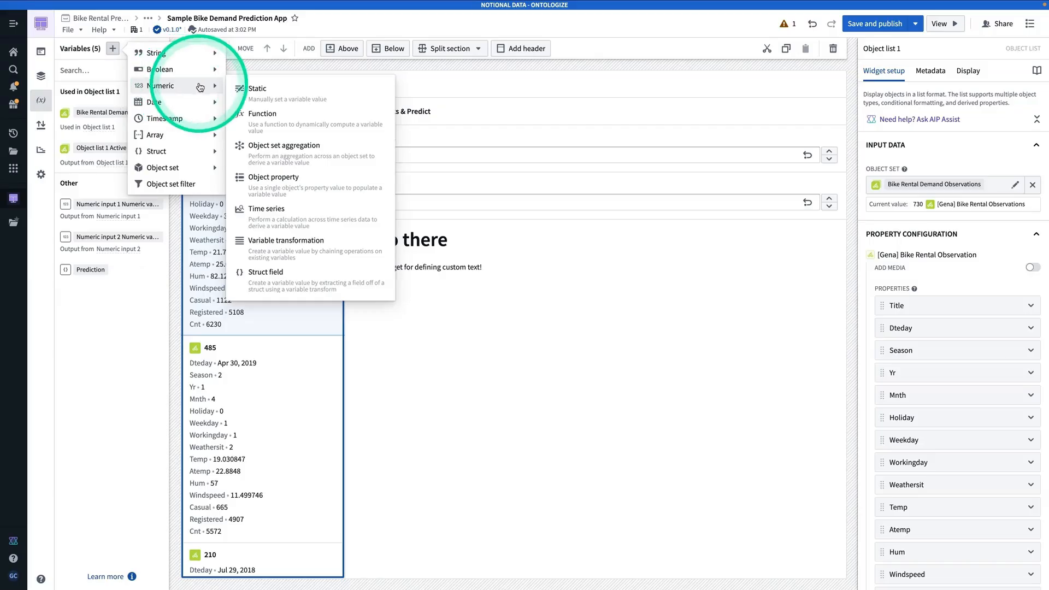
left_click(304, 187)
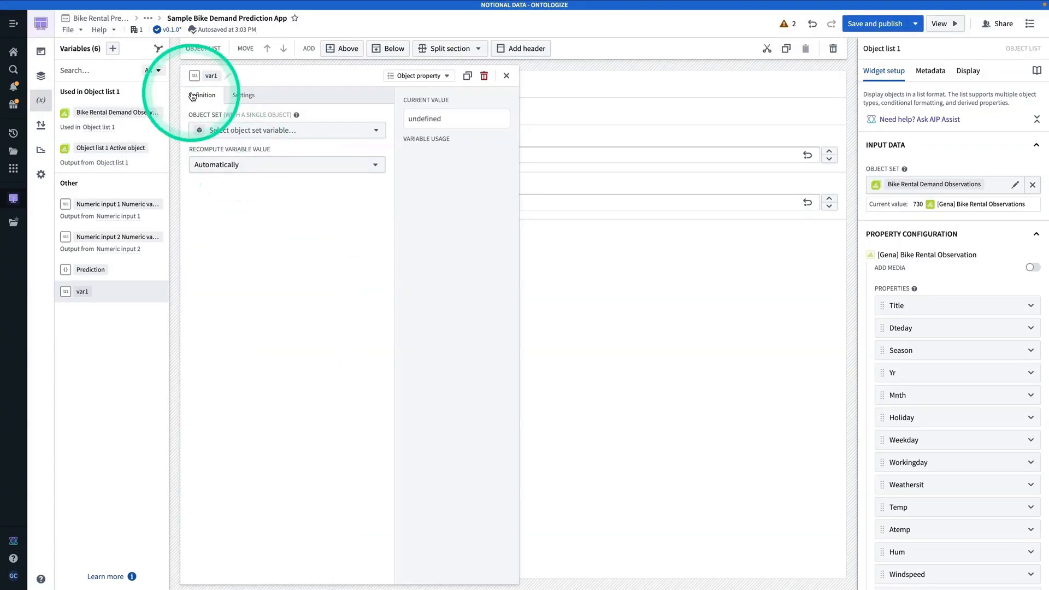
left_click(212, 73)
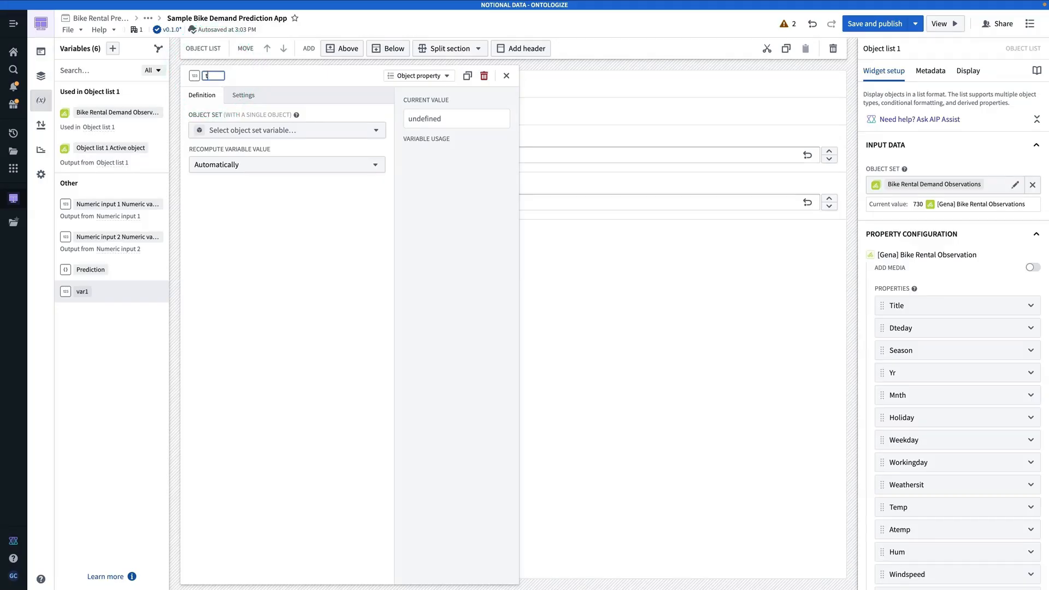
type("temp")
left_click(273, 131)
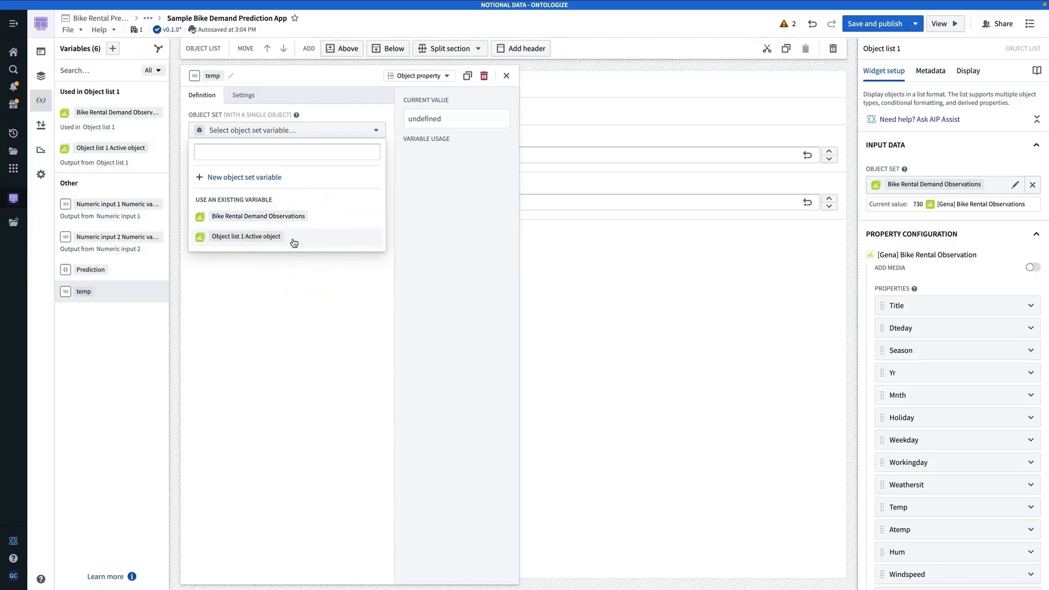
left_click(294, 243)
left_click(260, 170)
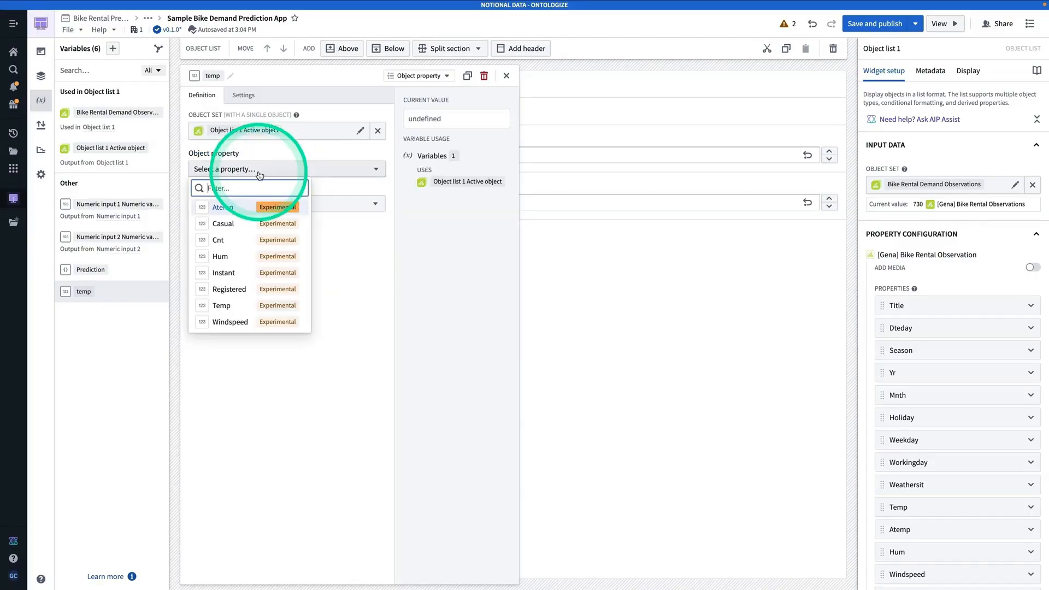
left_click(242, 305)
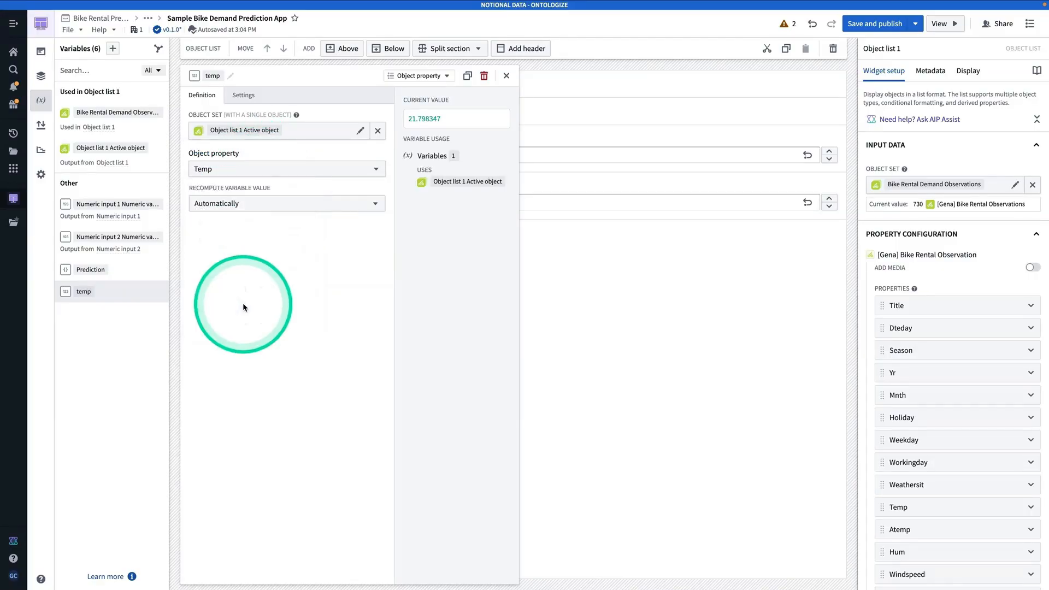
Duplicate the temp variable, rename the copy atemp, and set its object property to Atemp
left_click(466, 77)
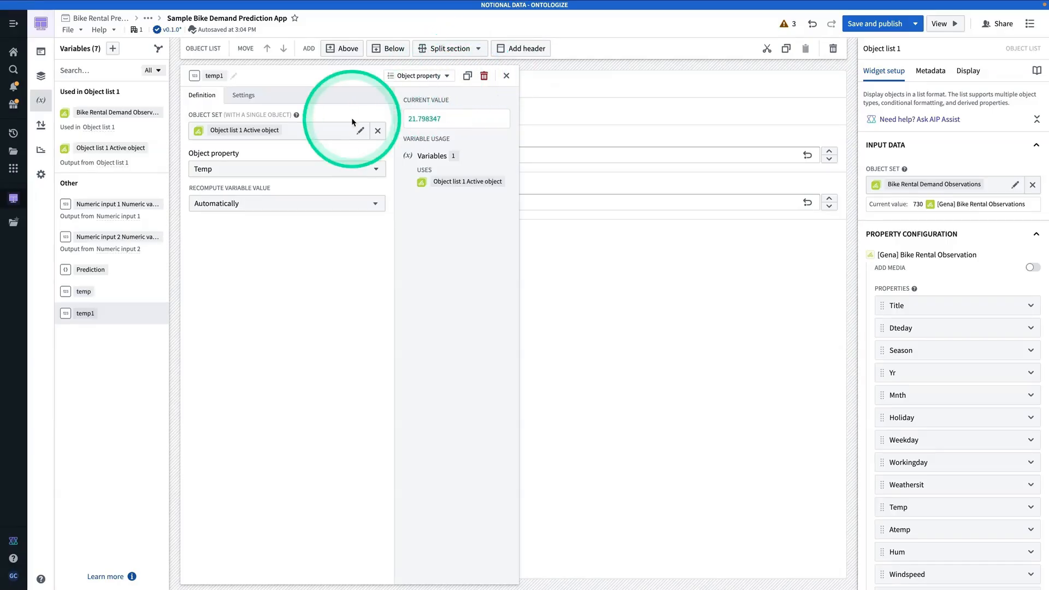
left_click(220, 76)
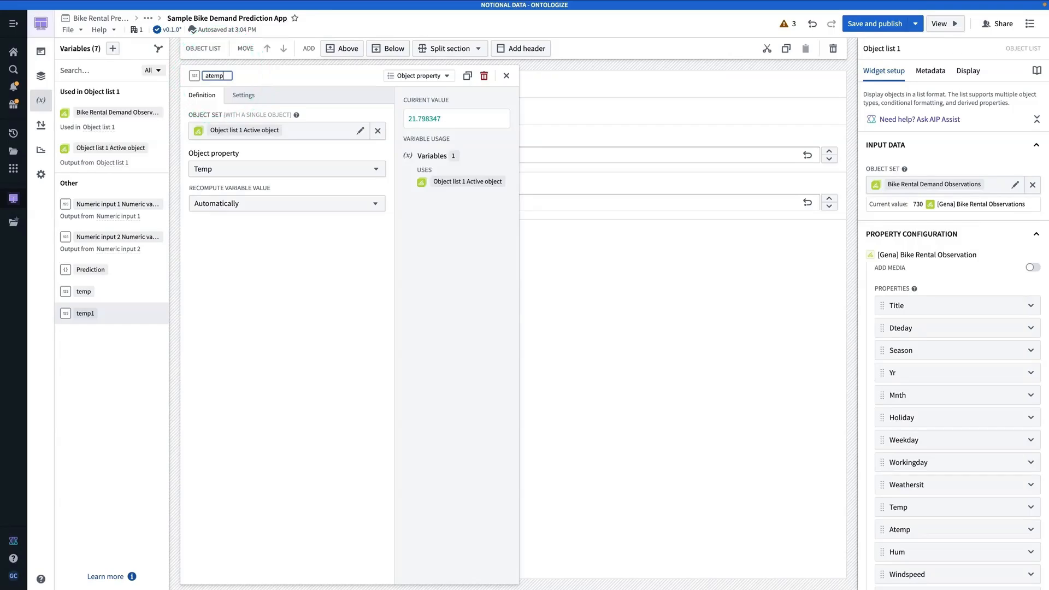
left_click(257, 169)
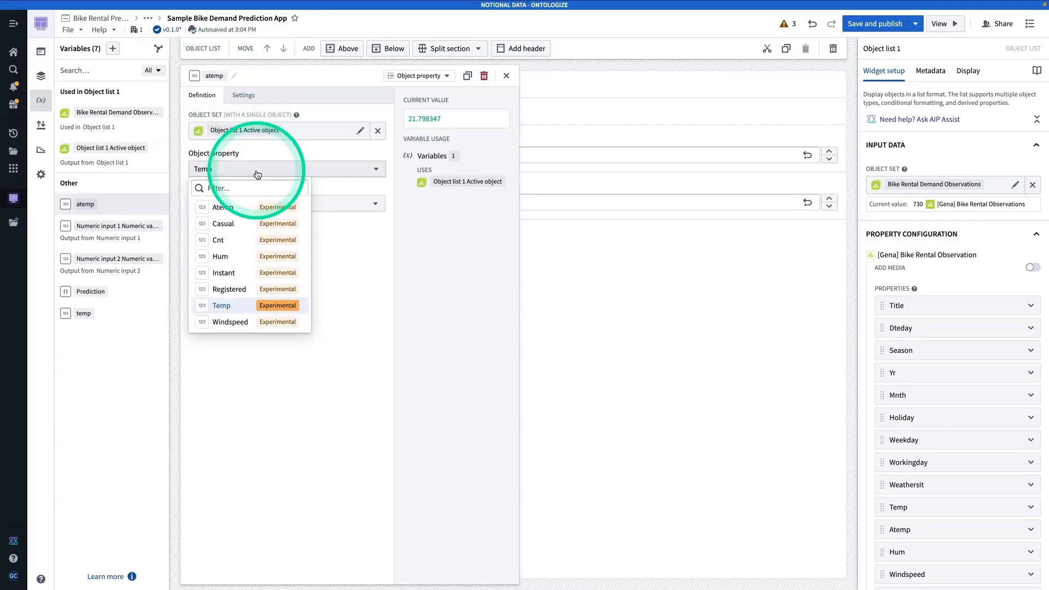
left_click(257, 206)
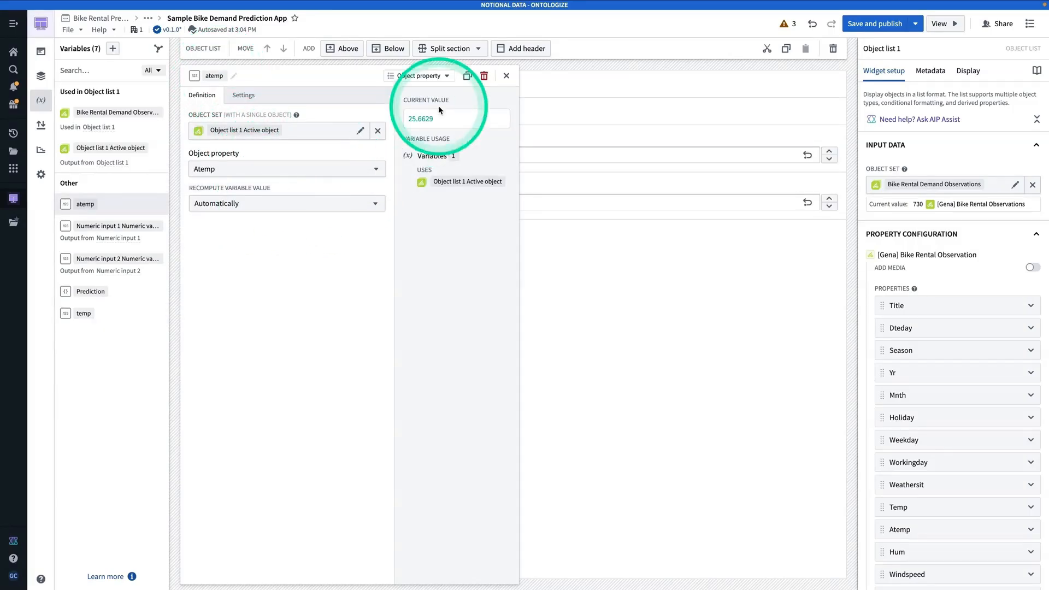
Duplicate the atemp variable, rename the copy Humidity, and set its object property to Hum
left_click(467, 76)
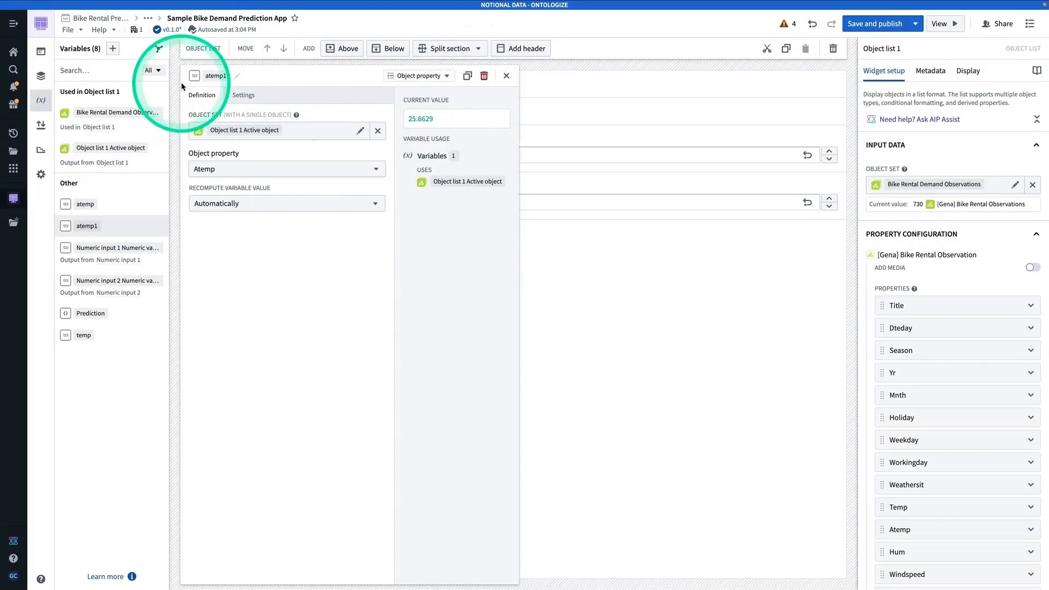
left_click(214, 77)
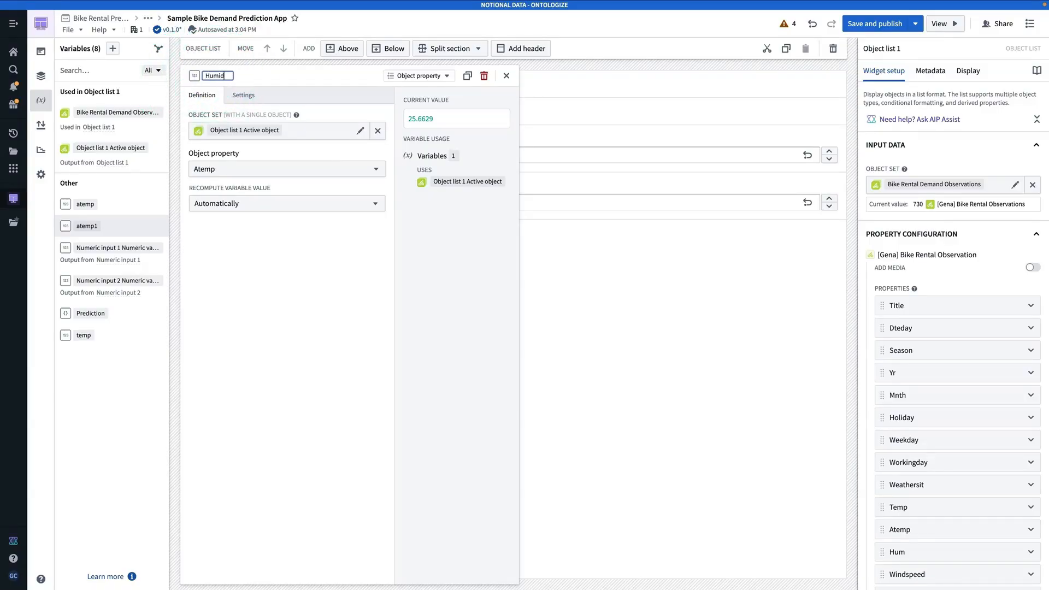
left_click(257, 169)
left_click(239, 256)
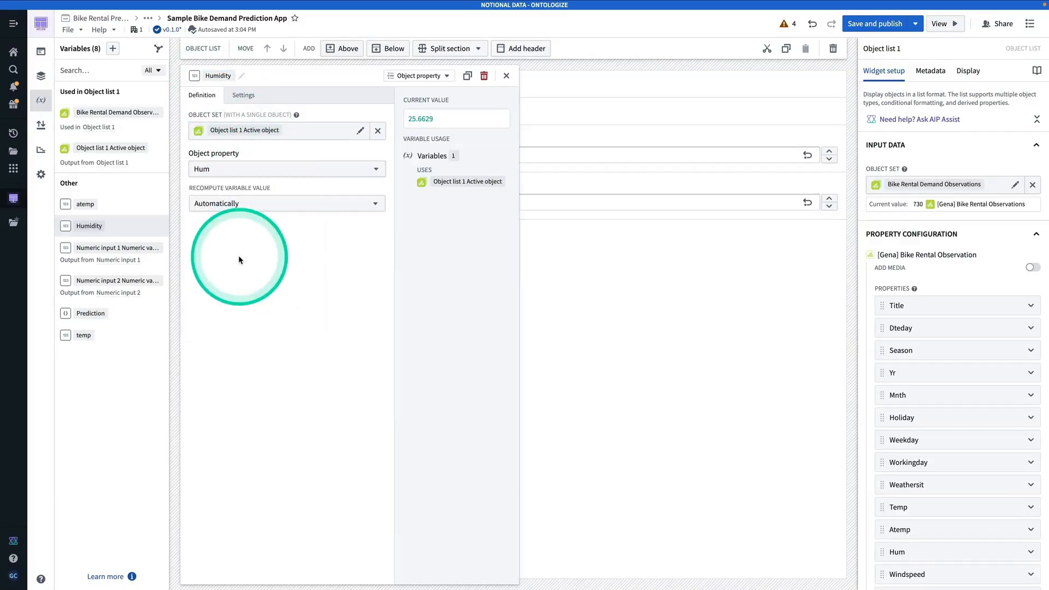
Duplicate the Humidity variable, rename the copy Windspeed, and set its object property to Windspeed
left_click(468, 76)
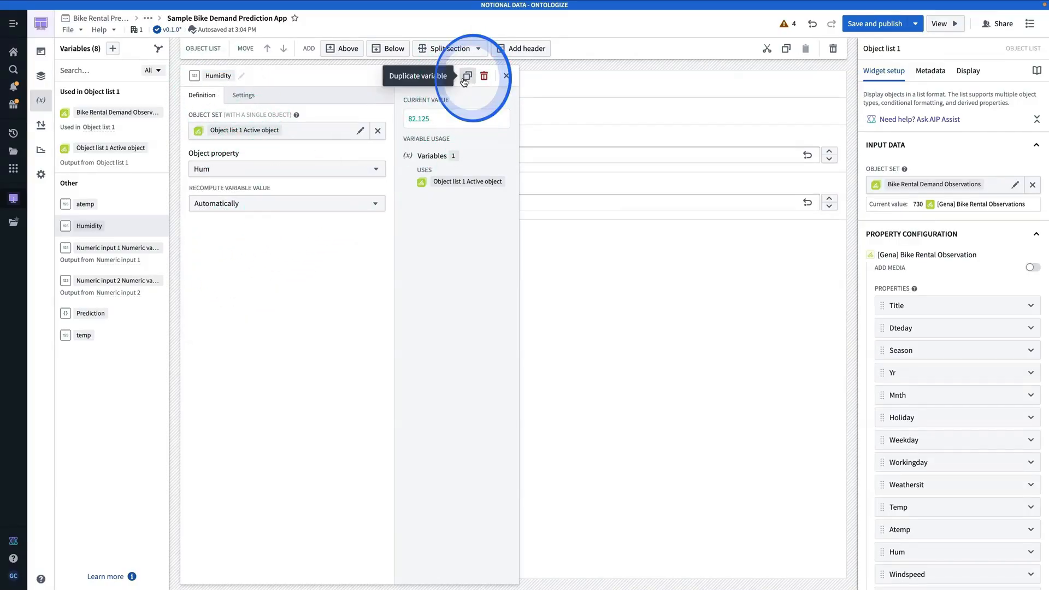
left_click(215, 74)
type("Windspeed")
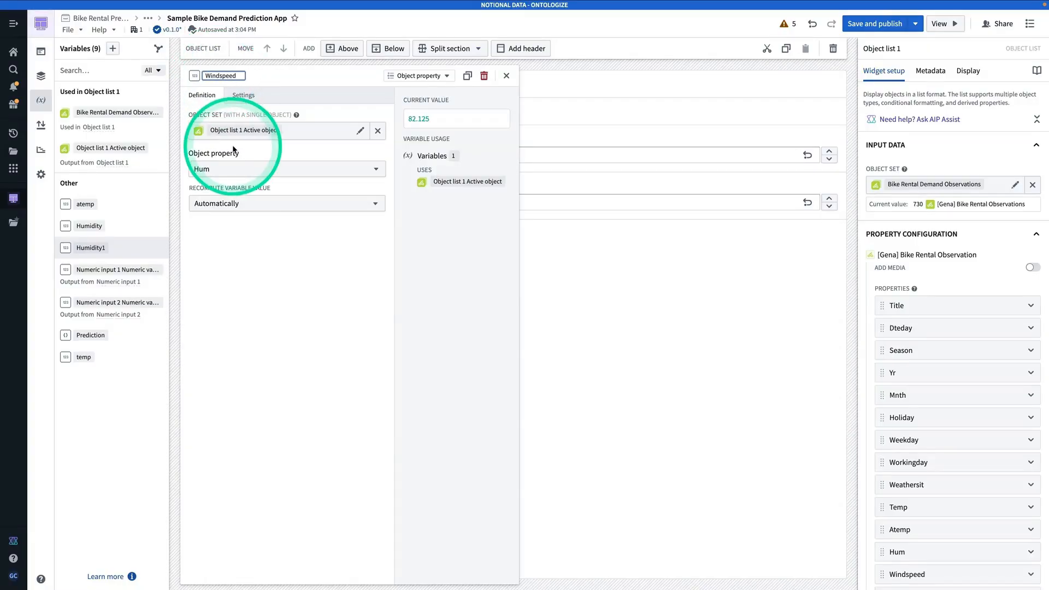
key("Return")
left_click(246, 170)
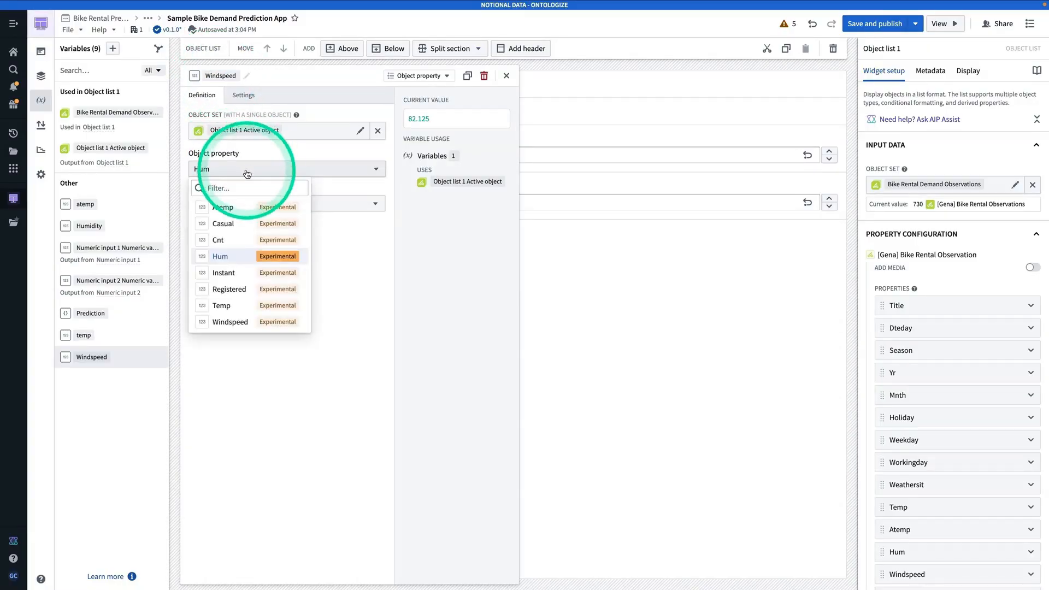
left_click(267, 321)
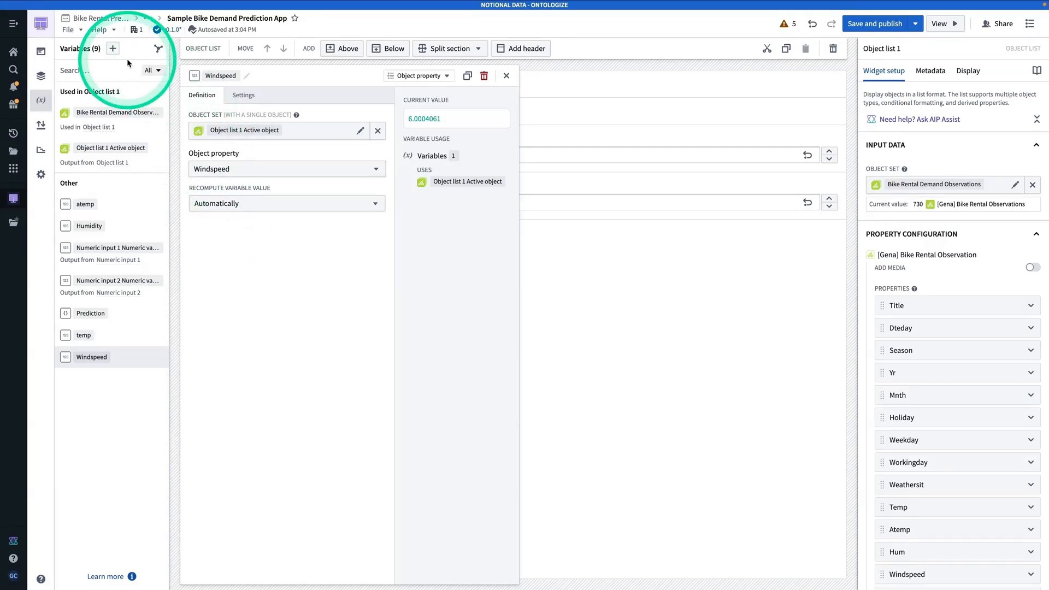
Create a string object-property variable named Season that reads the Season property of Object list 1 Active object
left_click(113, 50)
mouse_move(191, 58)
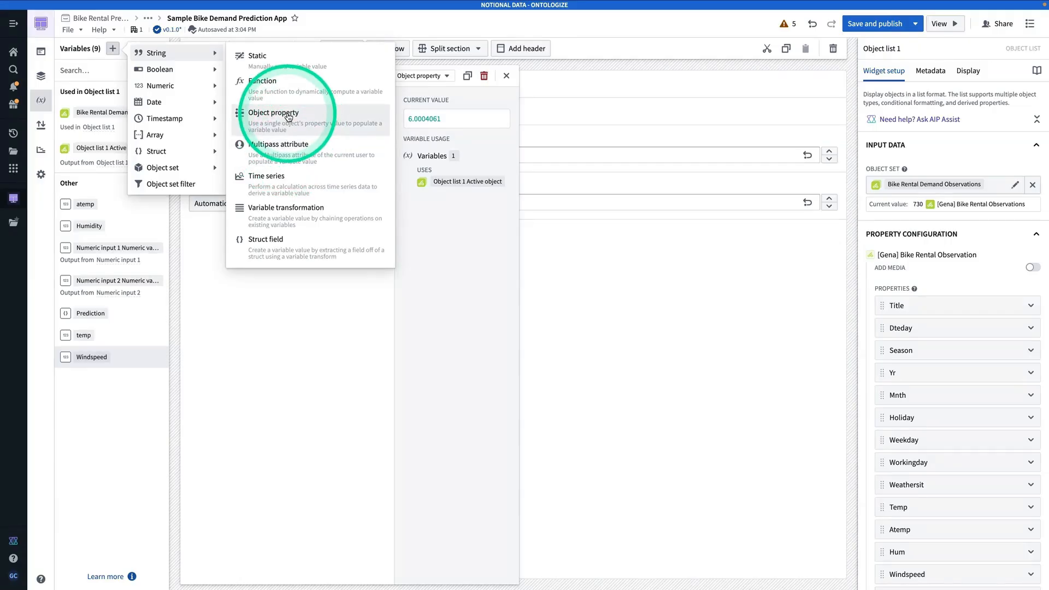
left_click(288, 117)
left_click(215, 75)
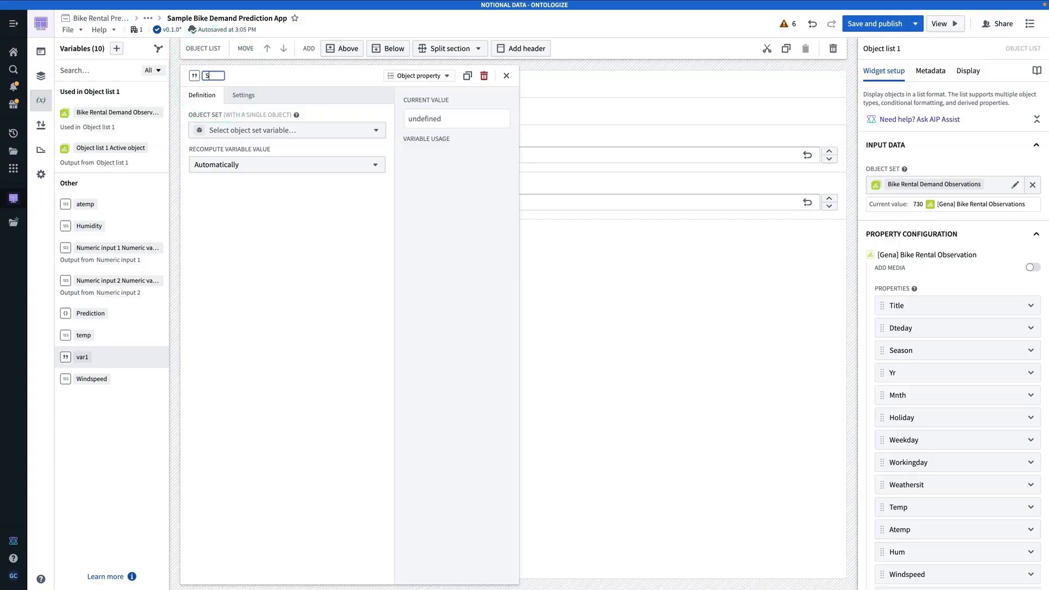
type("Season")
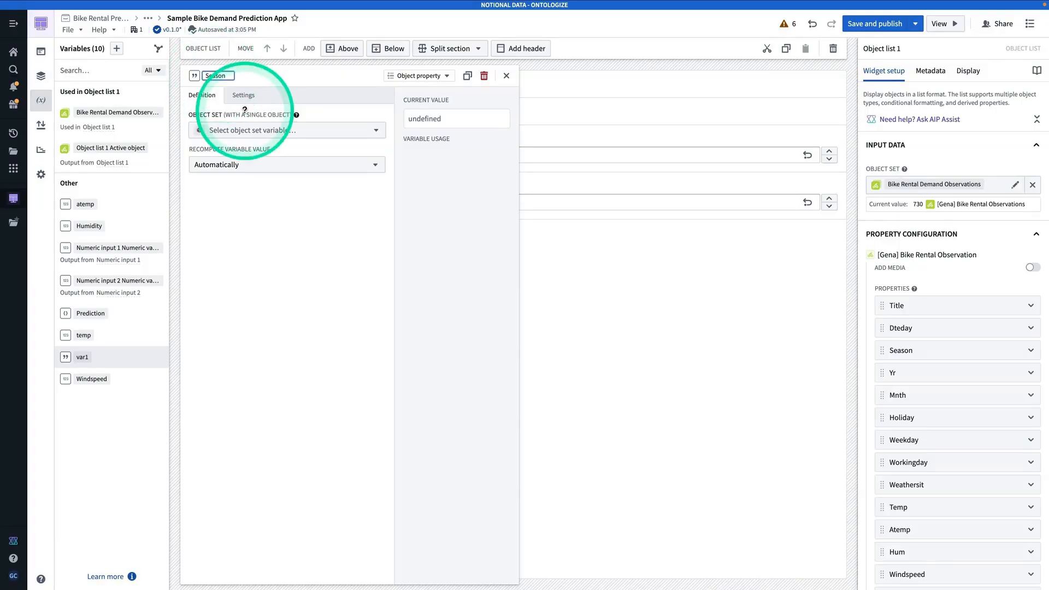
left_click(262, 131)
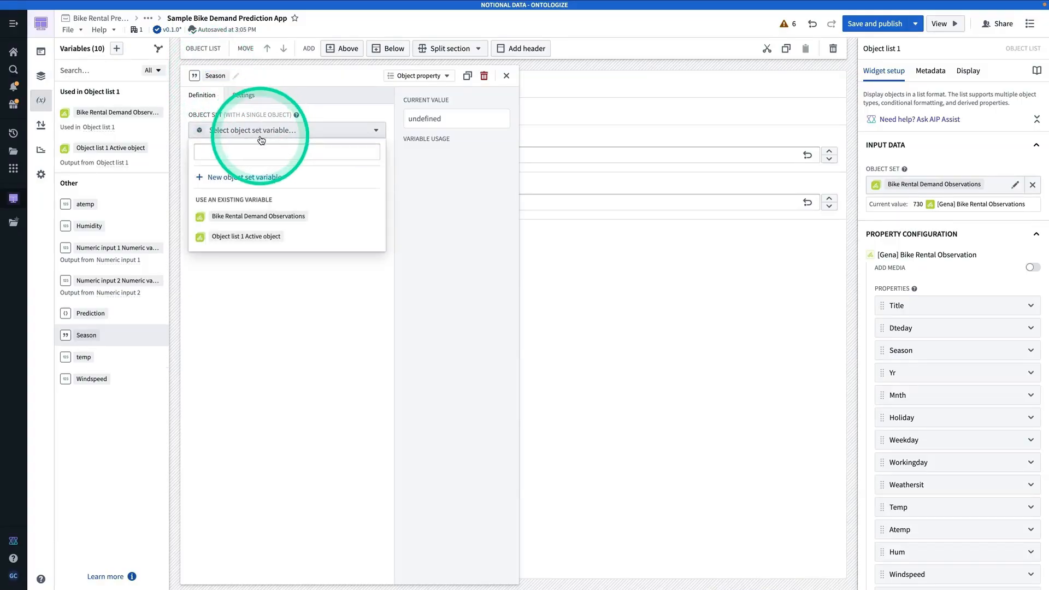
left_click(286, 236)
left_click(210, 178)
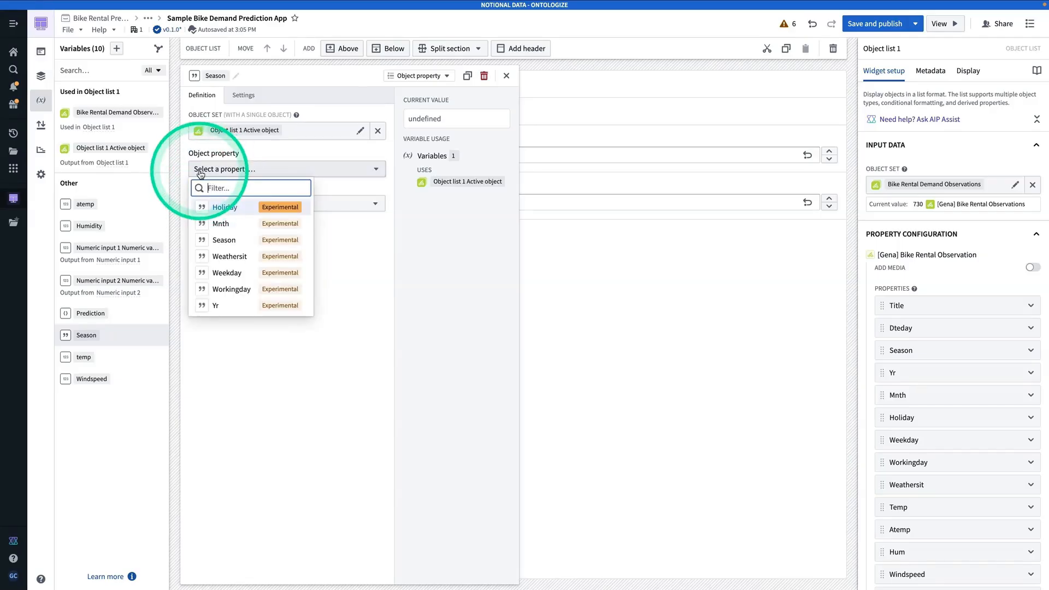
left_click(240, 236)
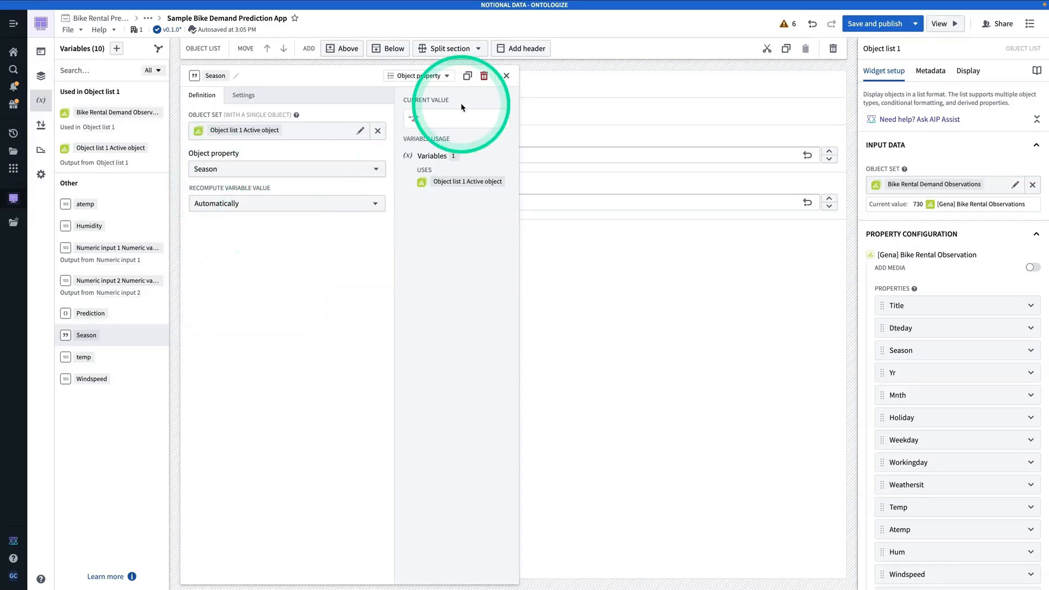
Duplicate the Season variable, rename the copy Year, and set its object property to Yr
left_click(466, 76)
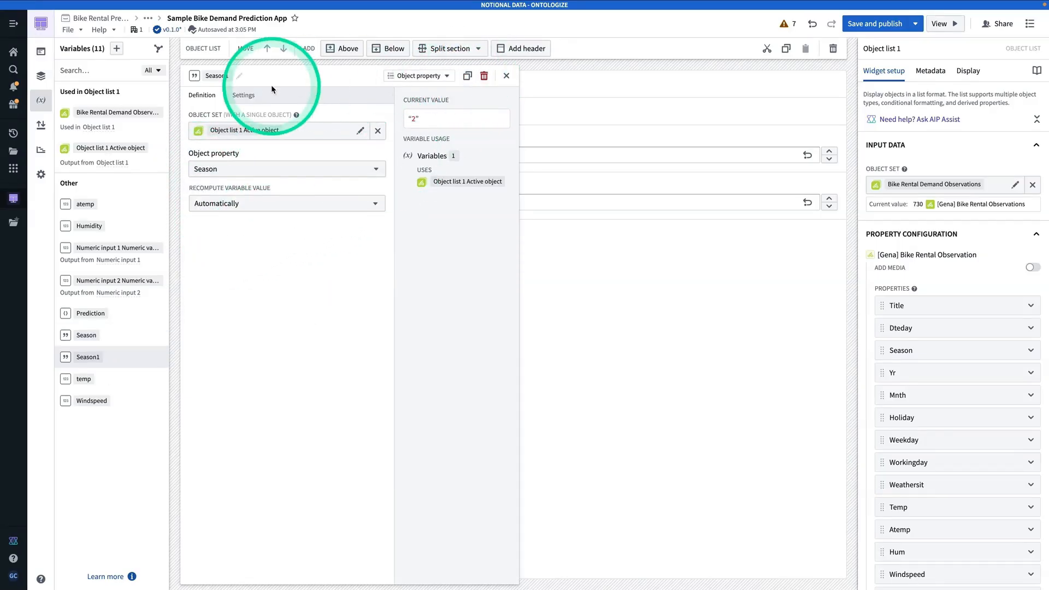
left_click(223, 76)
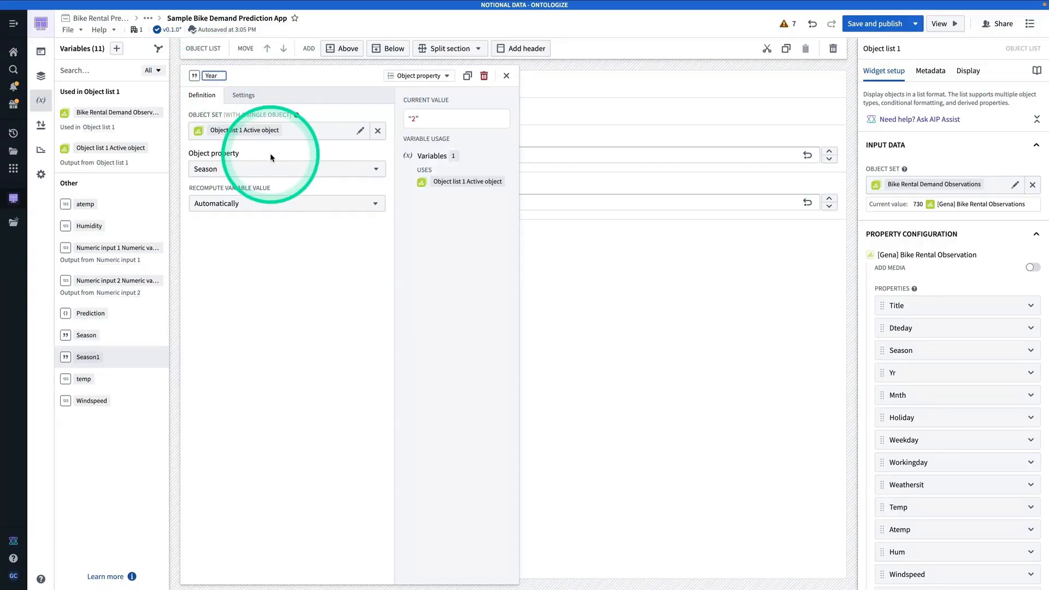
left_click(258, 167)
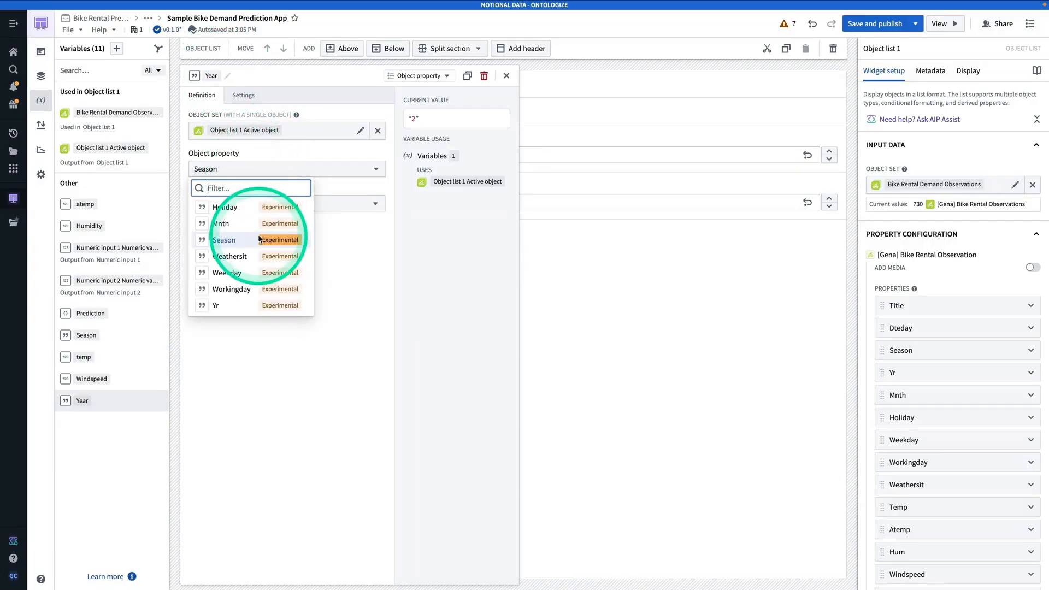
left_click(246, 305)
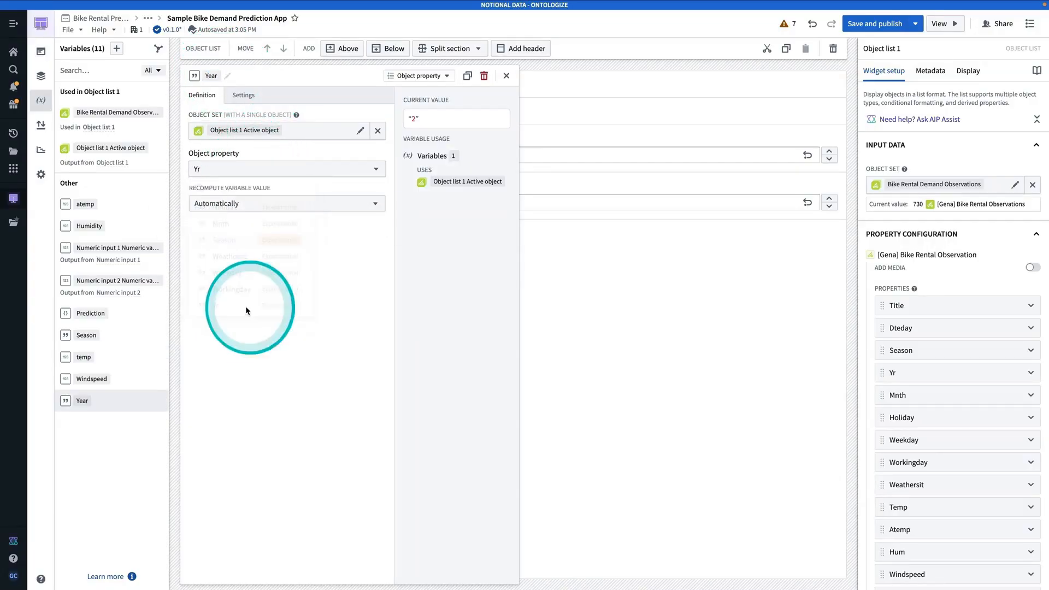
Duplicate the Year variable, rename the copy Month, and set its object property to Mnth
left_click(467, 76)
left_click(217, 75)
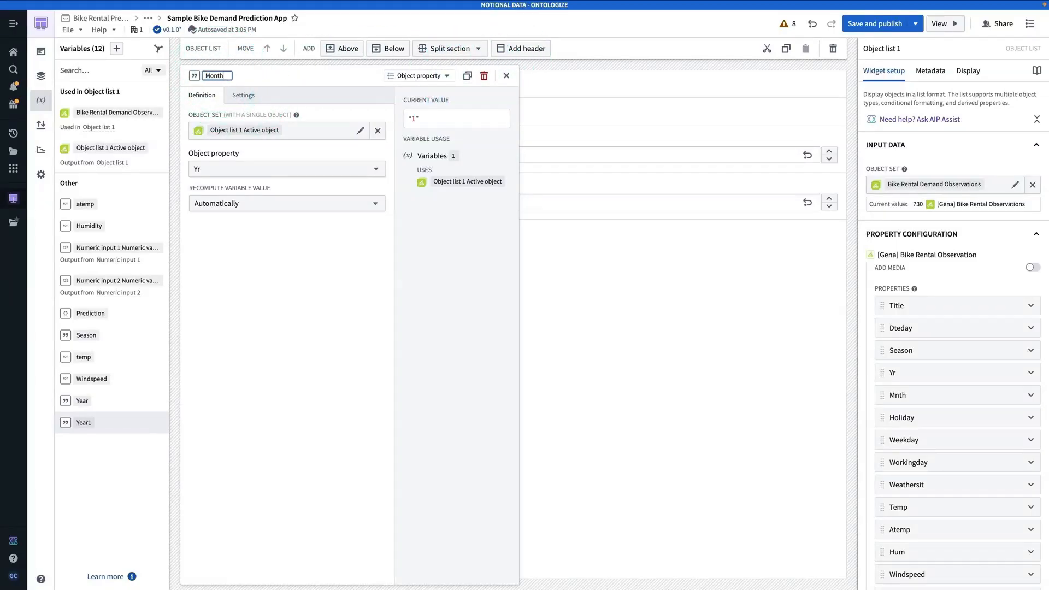
left_click(257, 143)
left_click(273, 169)
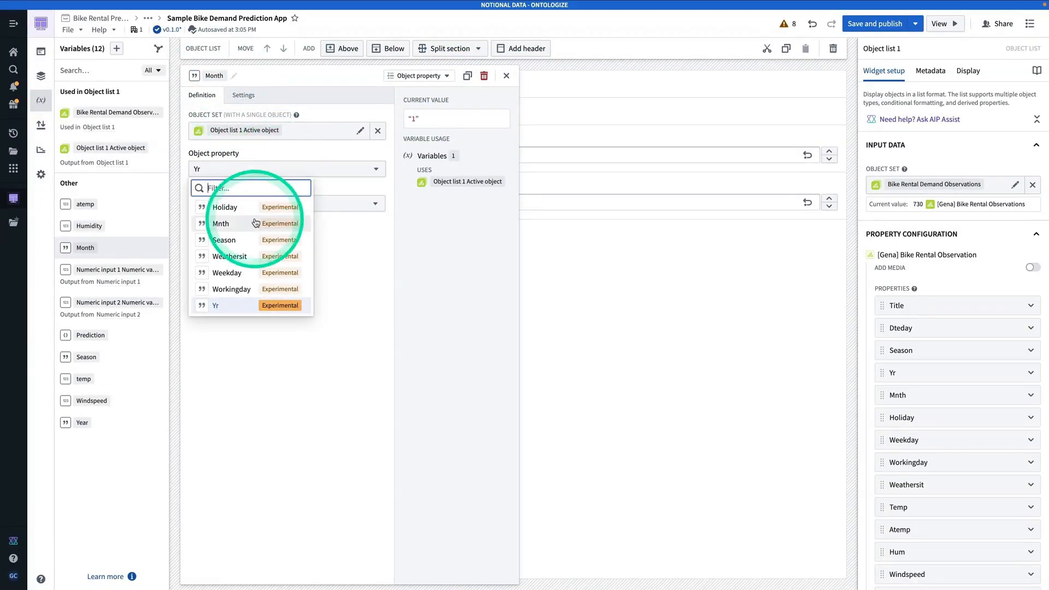
left_click(257, 225)
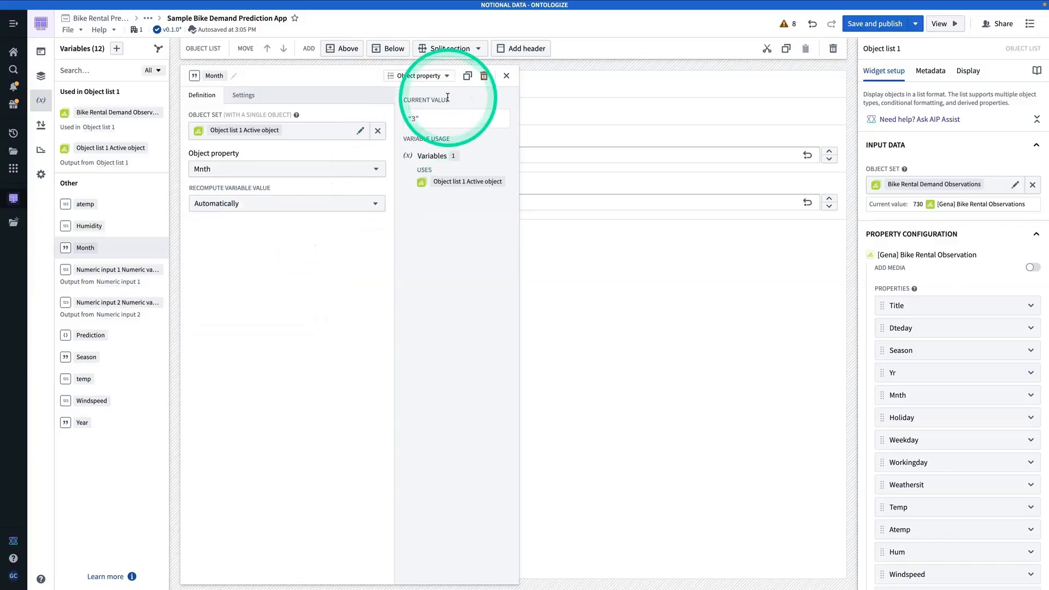
Duplicate the Month variable, rename the copy Holiday, and set its object property to Holiday
left_click(467, 75)
left_click(212, 75)
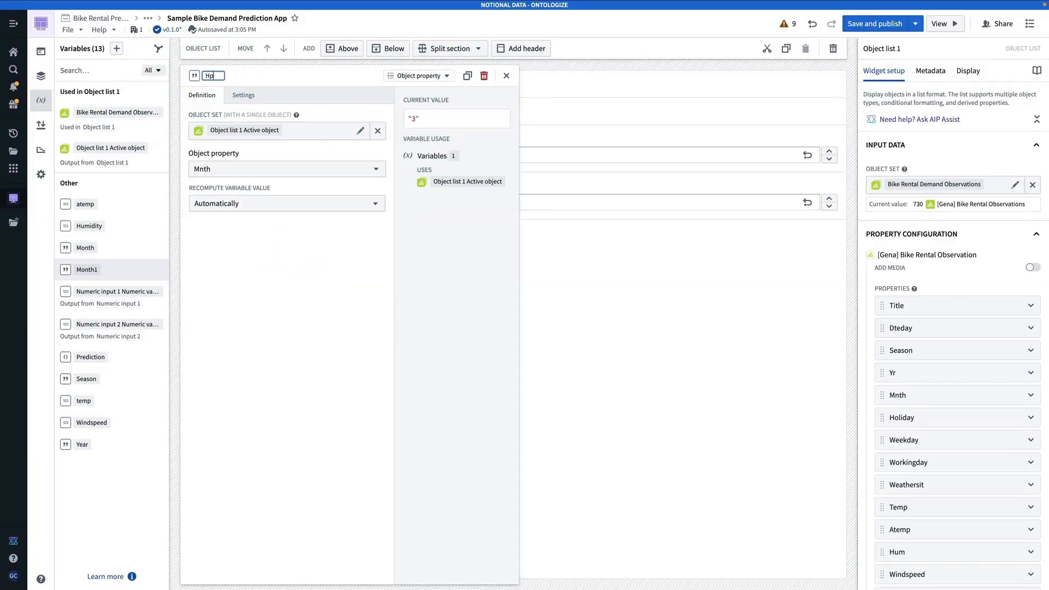
type("Holiday")
left_click(253, 168)
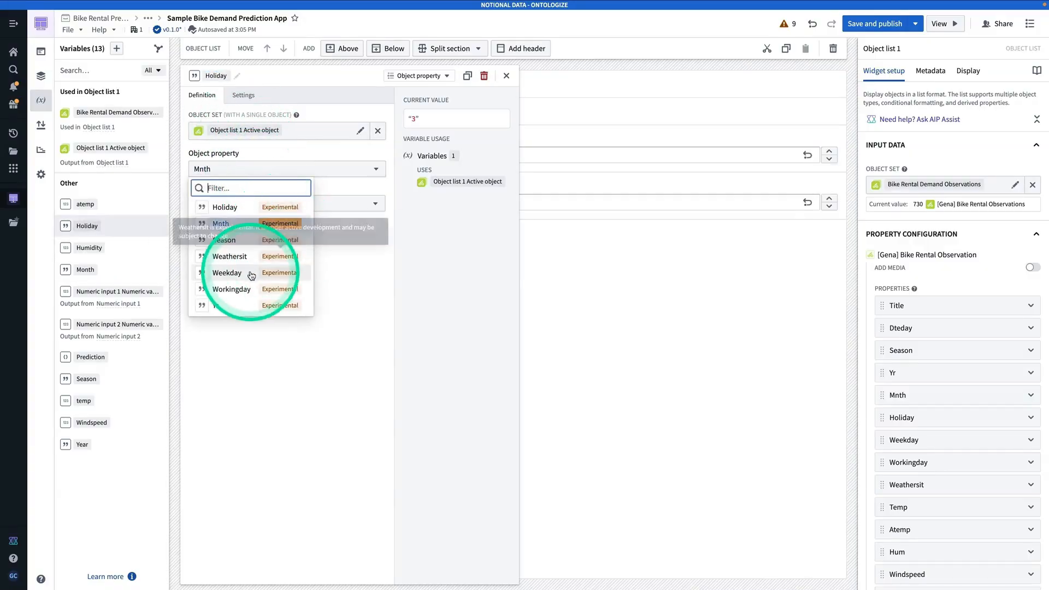
left_click(246, 207)
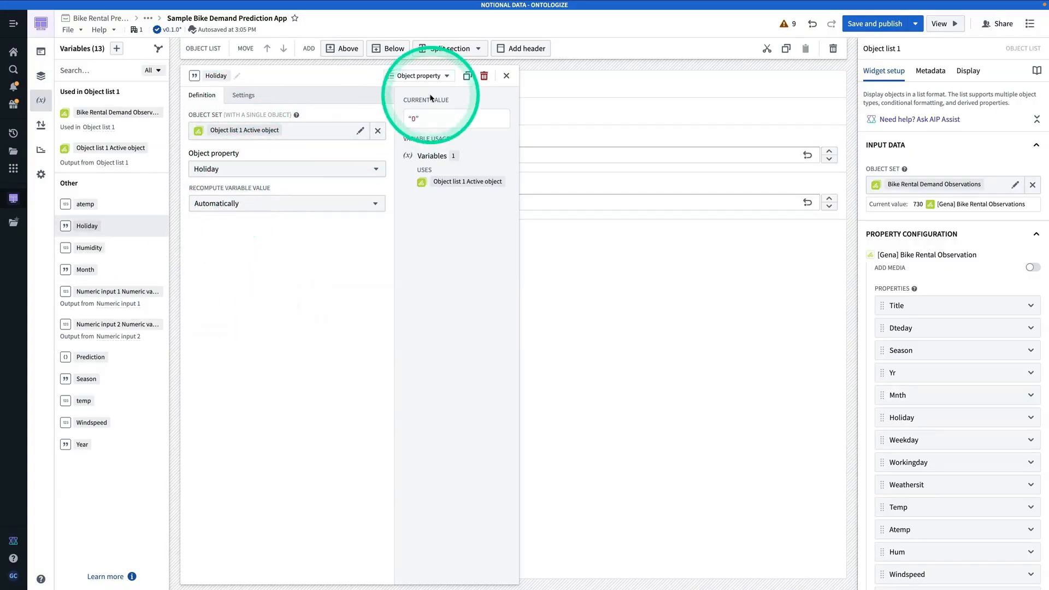
Duplicate the Holiday variable, rename the copy Weekday, and set its object property to Weekday
left_click(467, 76)
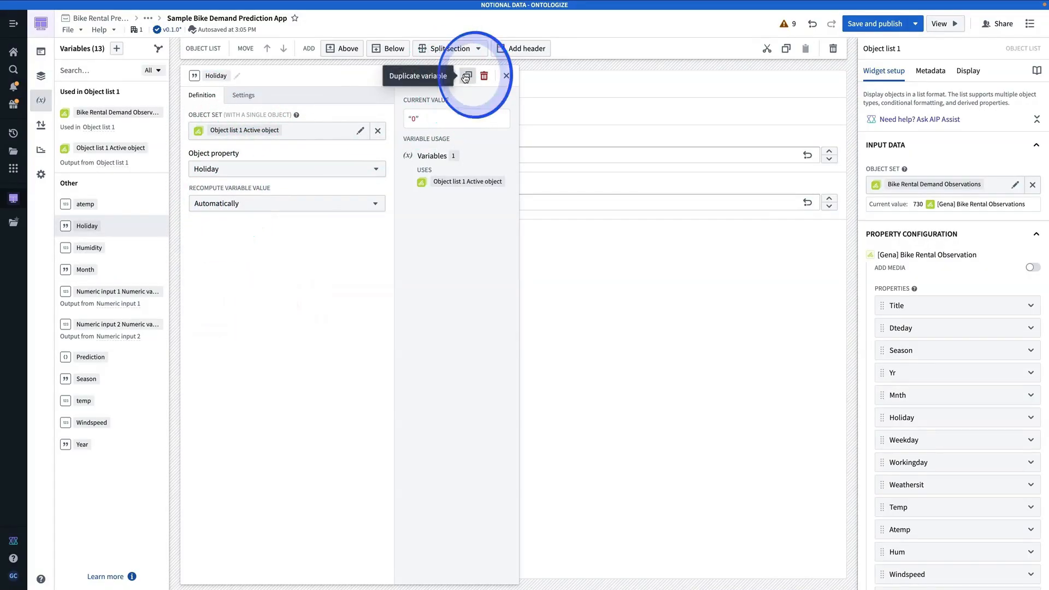
left_click(218, 76)
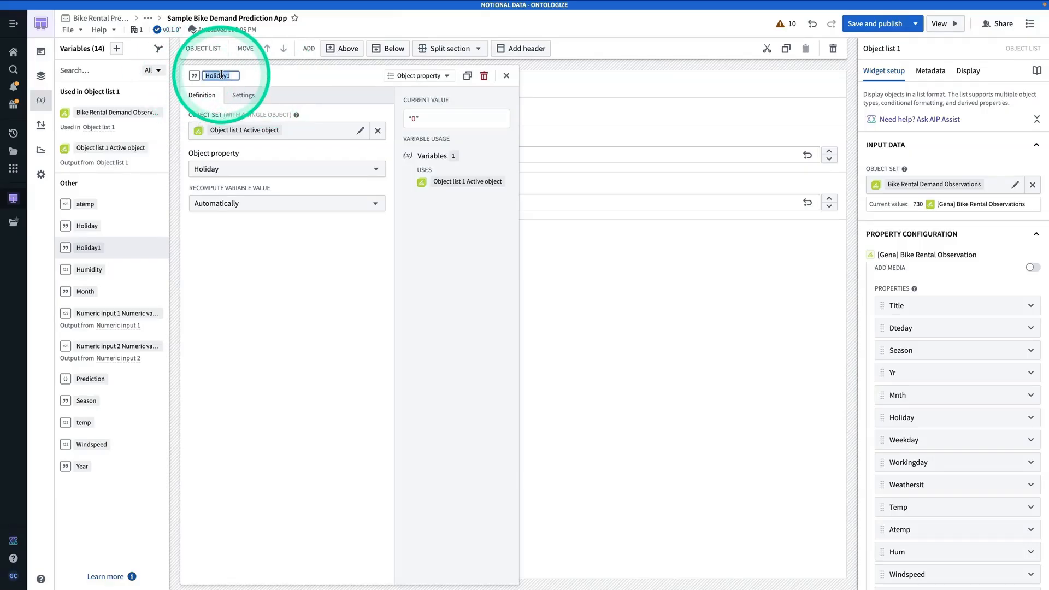
type("Weekday")
left_click(234, 152)
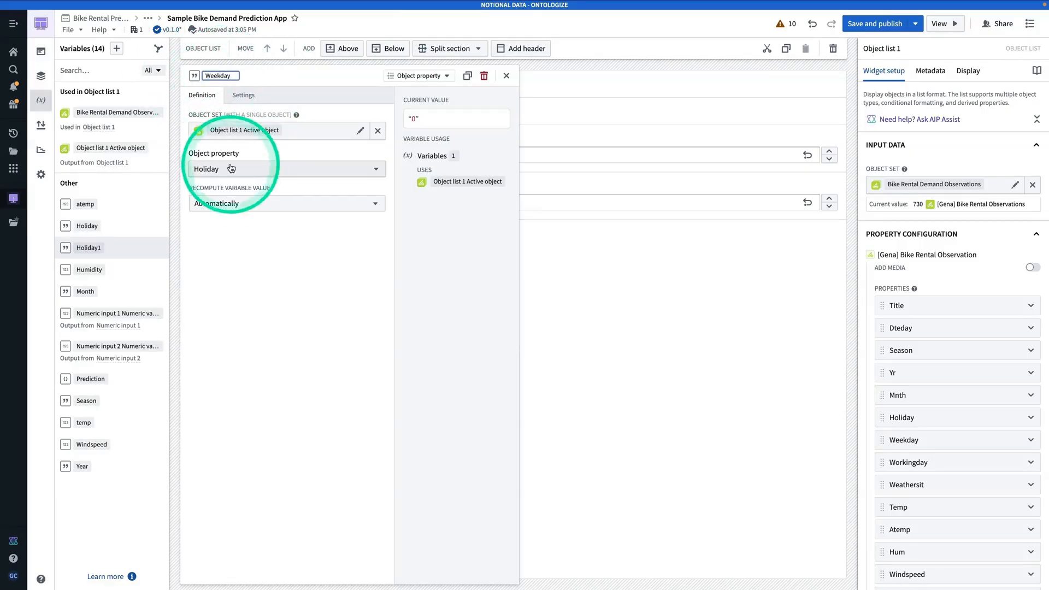
left_click(234, 171)
left_click(256, 271)
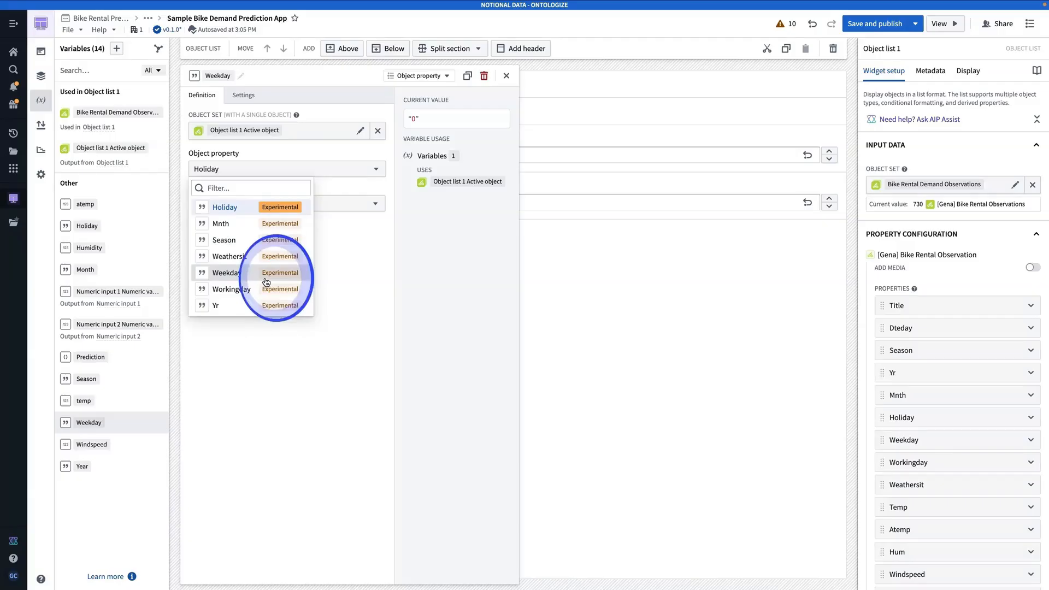
Duplicate the Weekday variable, rename the copy Working Day, and set its object property to Workingday
left_click(463, 75)
left_click(222, 75)
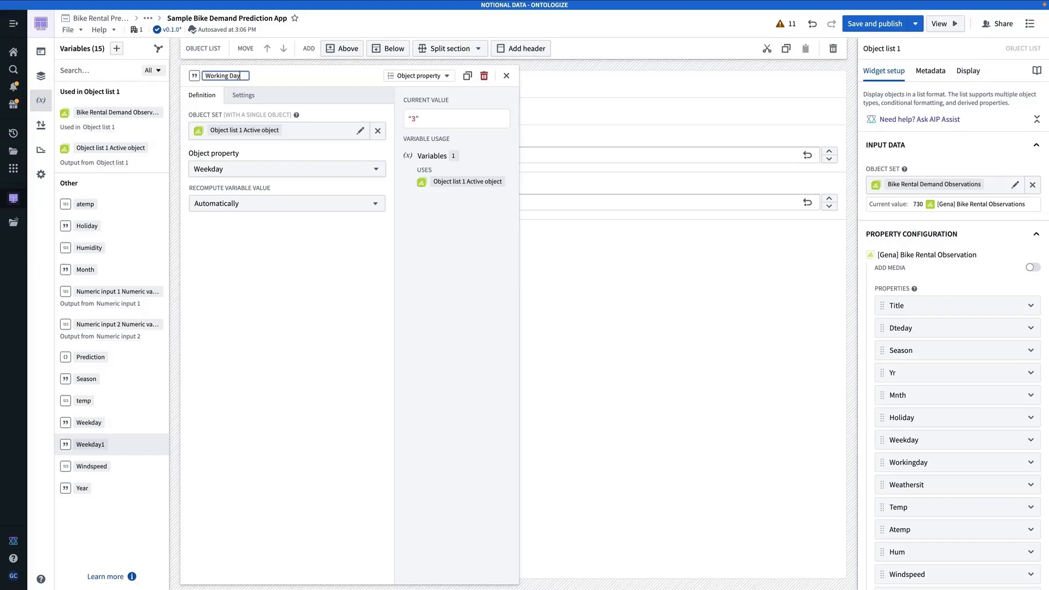
left_click(264, 170)
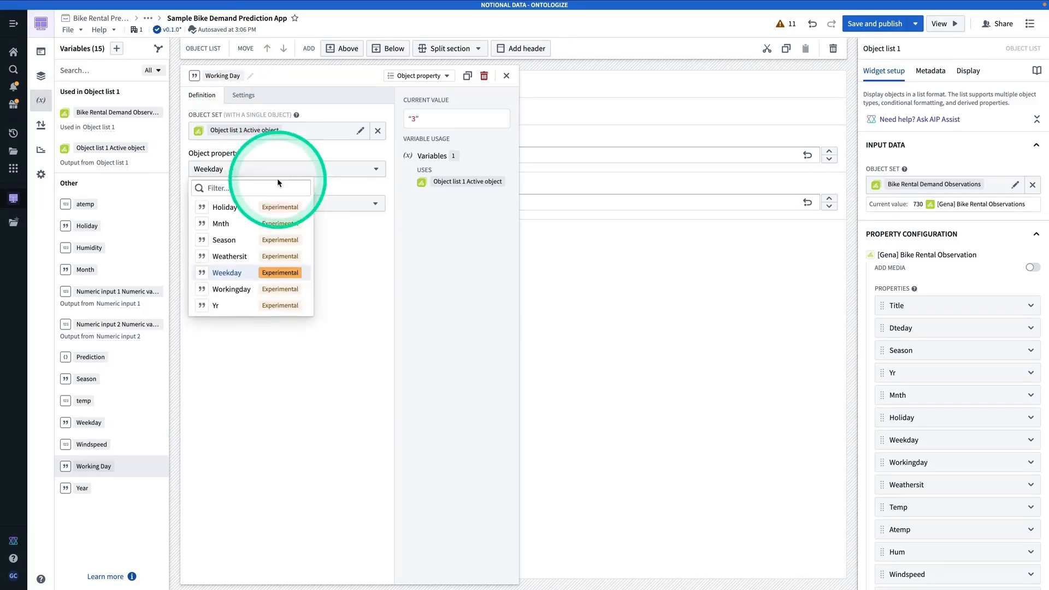
left_click(269, 288)
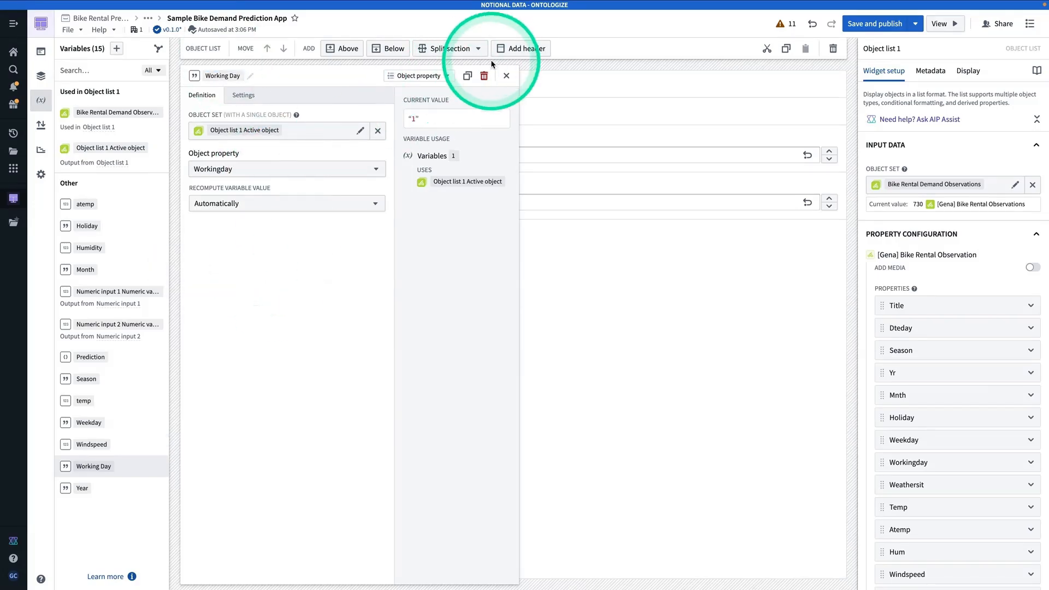
Duplicate the Working Day variable, rename the copy Weather Sit, and set its object property to Weathersit
left_click(467, 76)
left_click(219, 74)
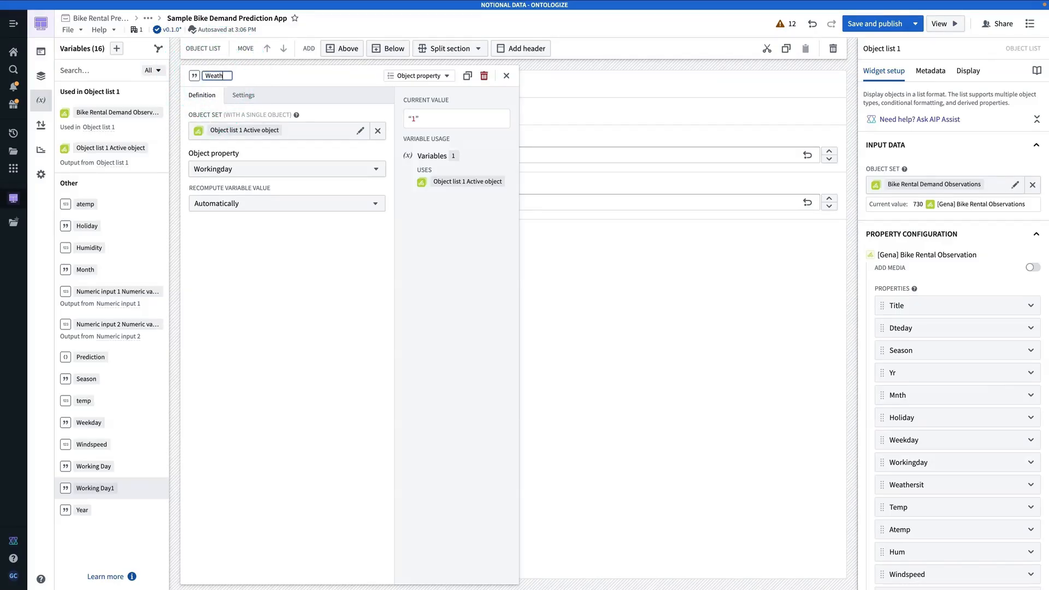
left_click(250, 168)
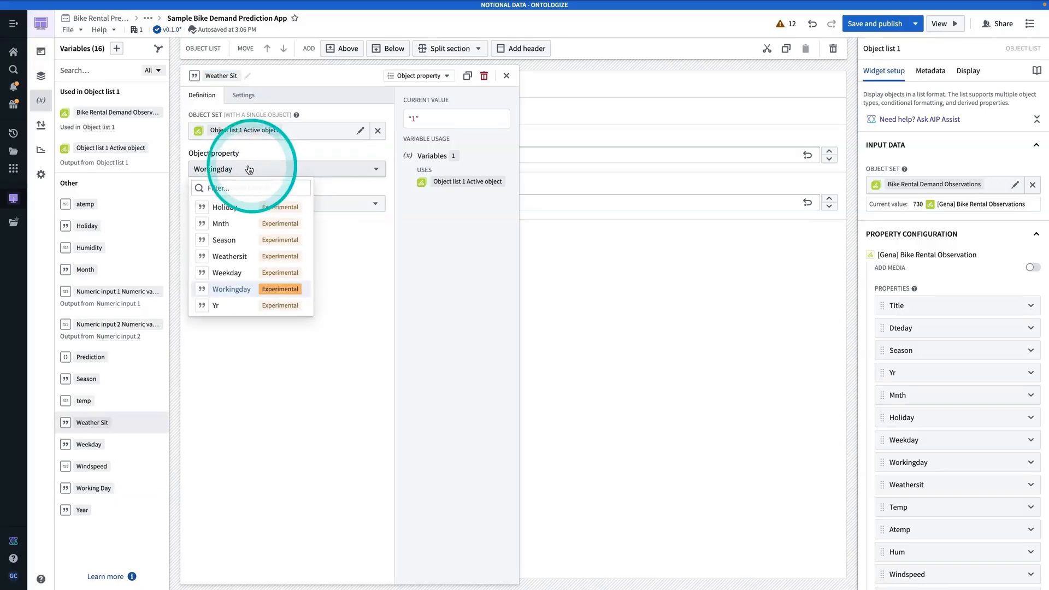
left_click(242, 256)
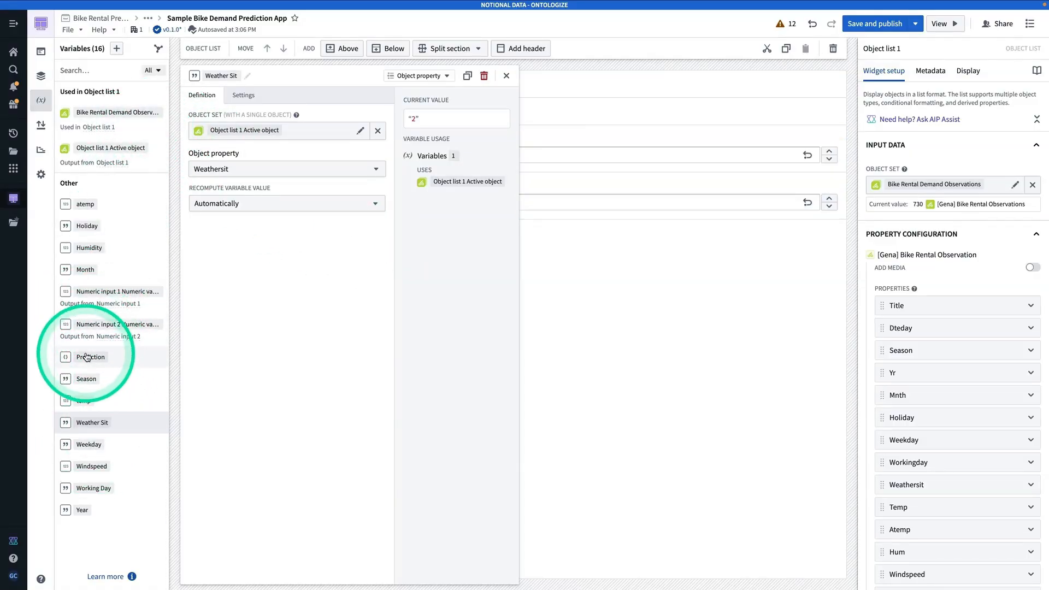
In the Prediction function variable, map the season, yr and mnth inputs to the Season, Year and Month variables
left_click(86, 357)
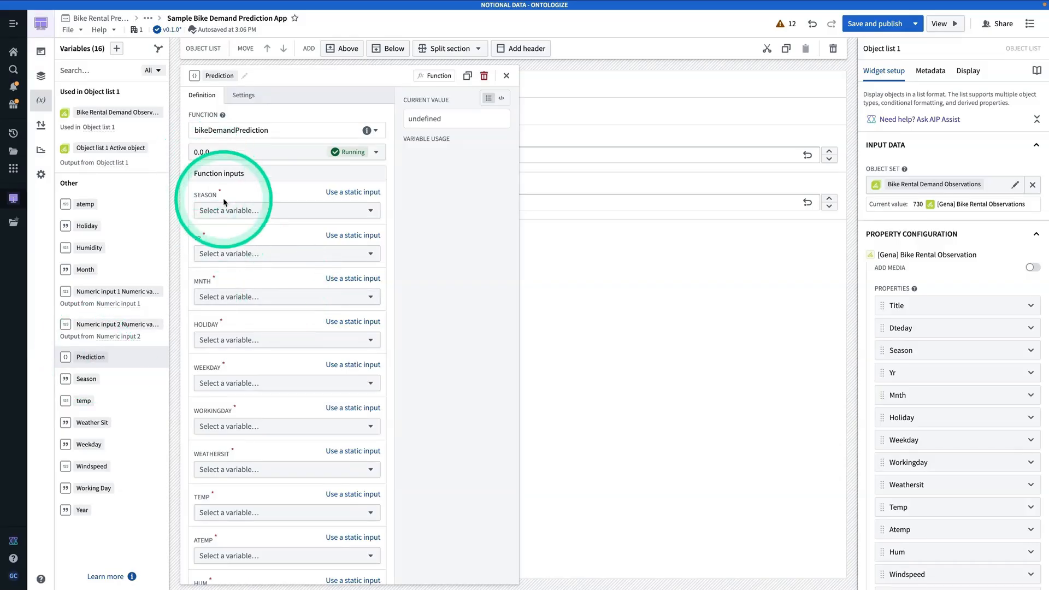
left_click(242, 212)
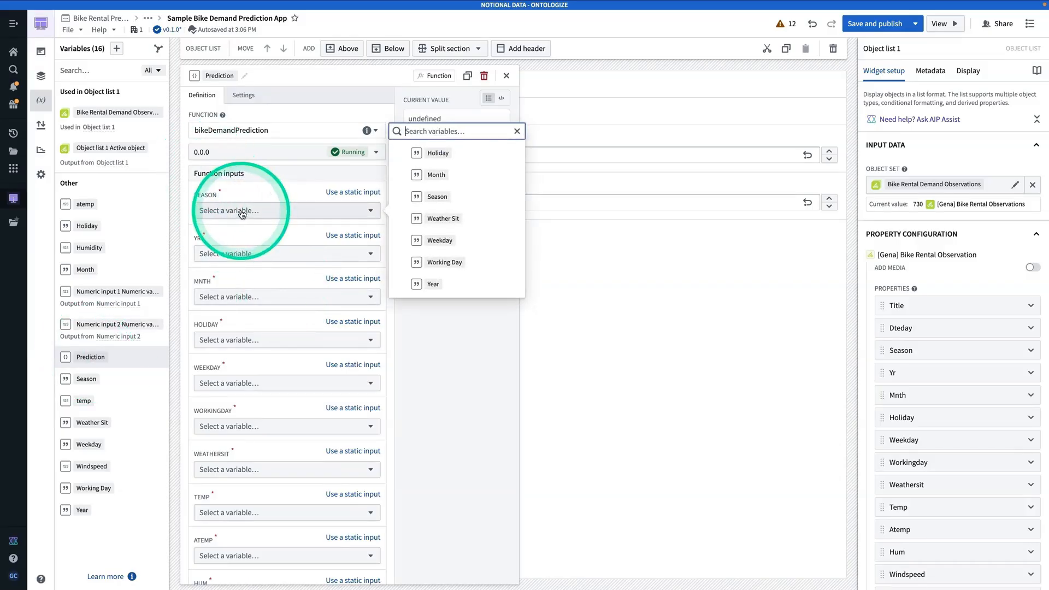
left_click(439, 197)
left_click(282, 254)
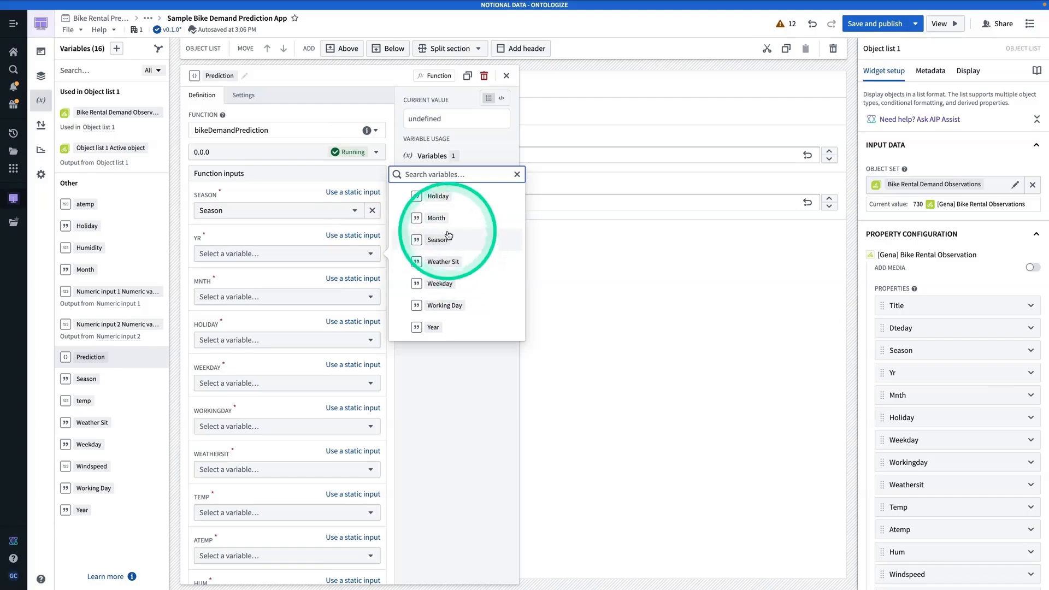
left_click(436, 327)
left_click(304, 298)
left_click(437, 261)
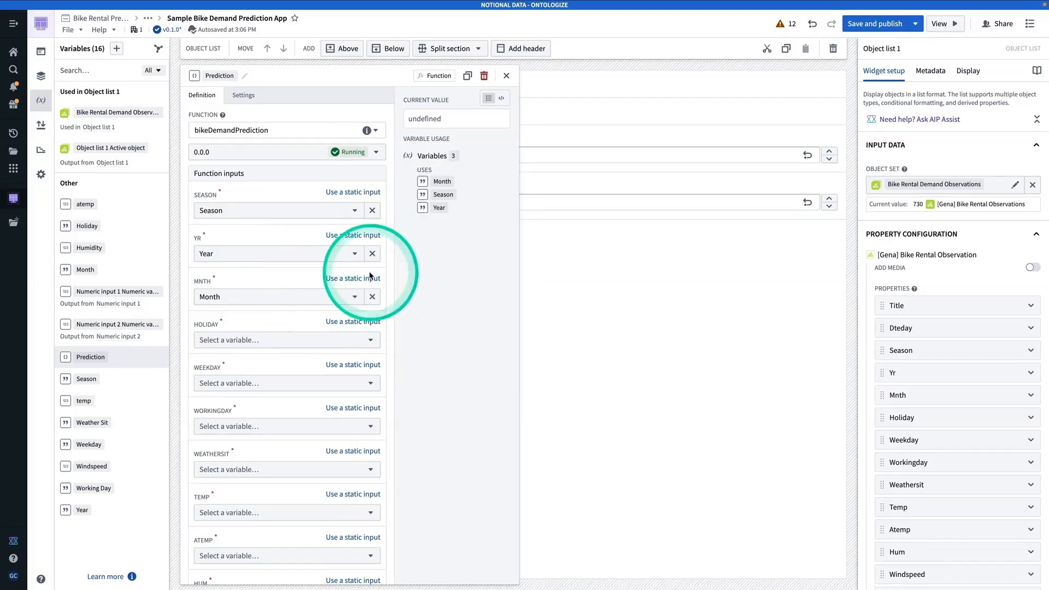
Map the function's holiday, weekday, workingday and weathersit inputs to the Holiday, Weekday, Working Day and Weather Sit variables
left_click(259, 340)
left_click(439, 283)
left_click(302, 387)
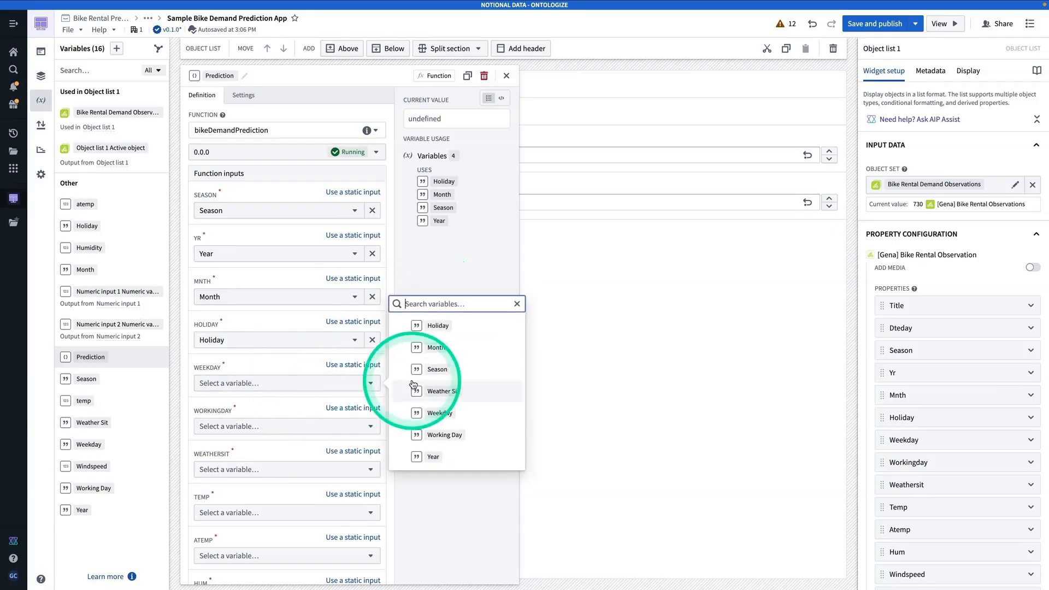
left_click(440, 413)
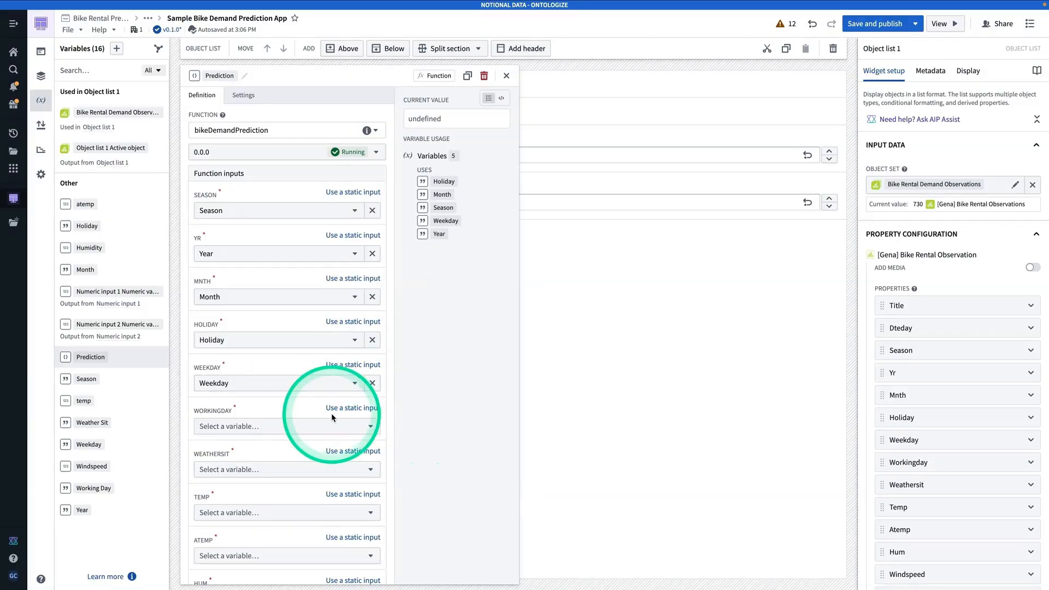
left_click(324, 424)
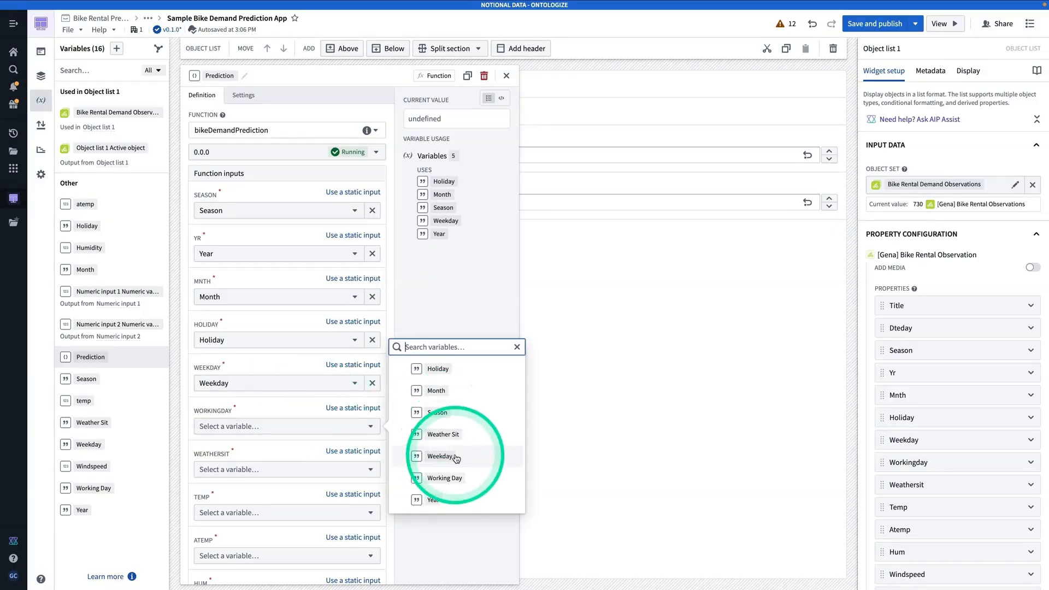
left_click(434, 468)
left_click(336, 469)
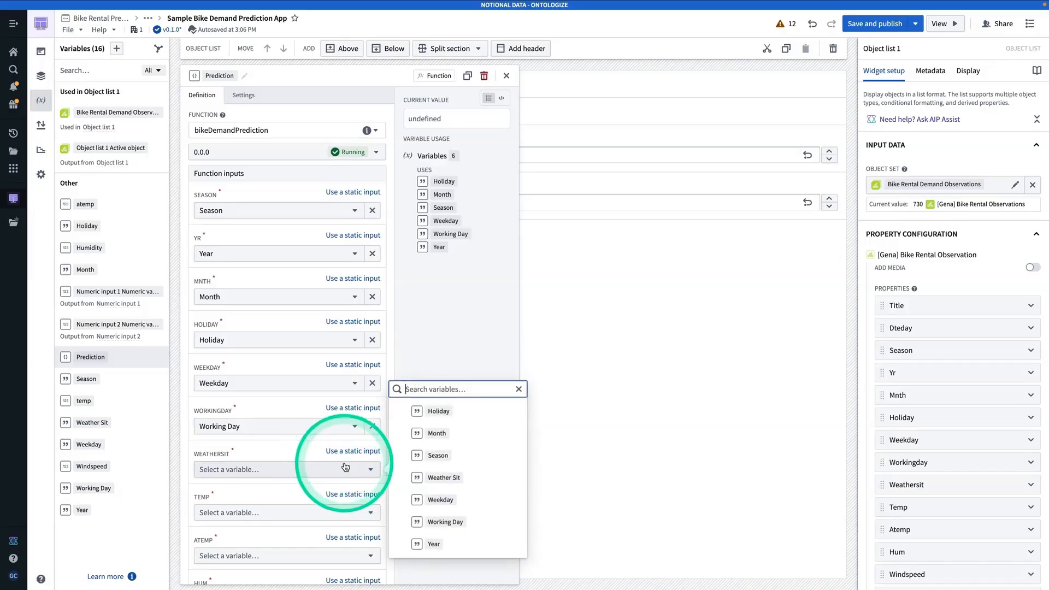
left_click(451, 479)
Map the function's temp, atemp, hum and windspeed inputs to the temp, atemp, Humidity and Windspeed variables
scroll(318, 416, "down", 2)
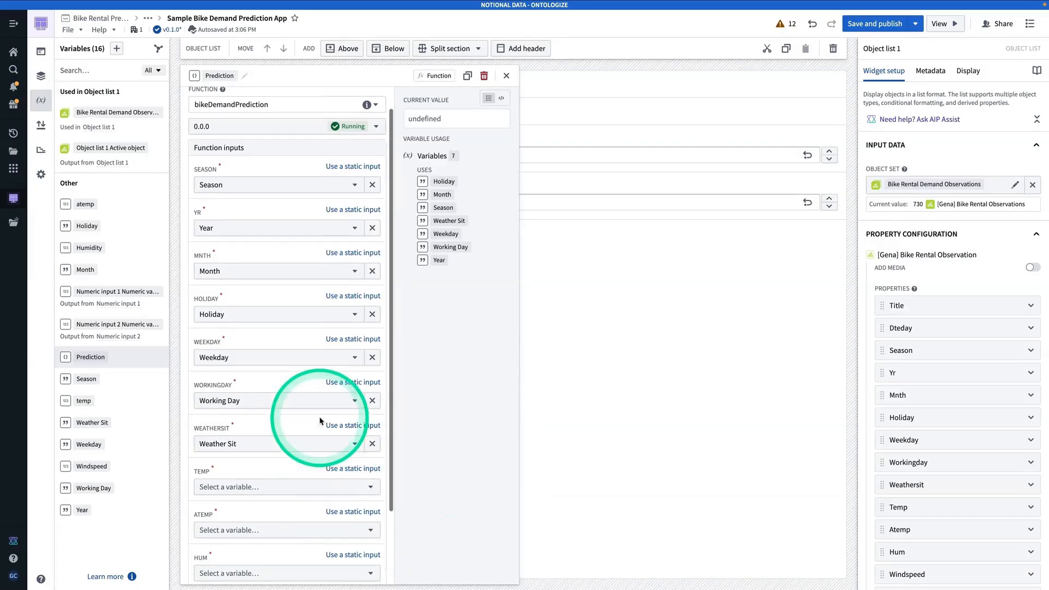
left_click(295, 439)
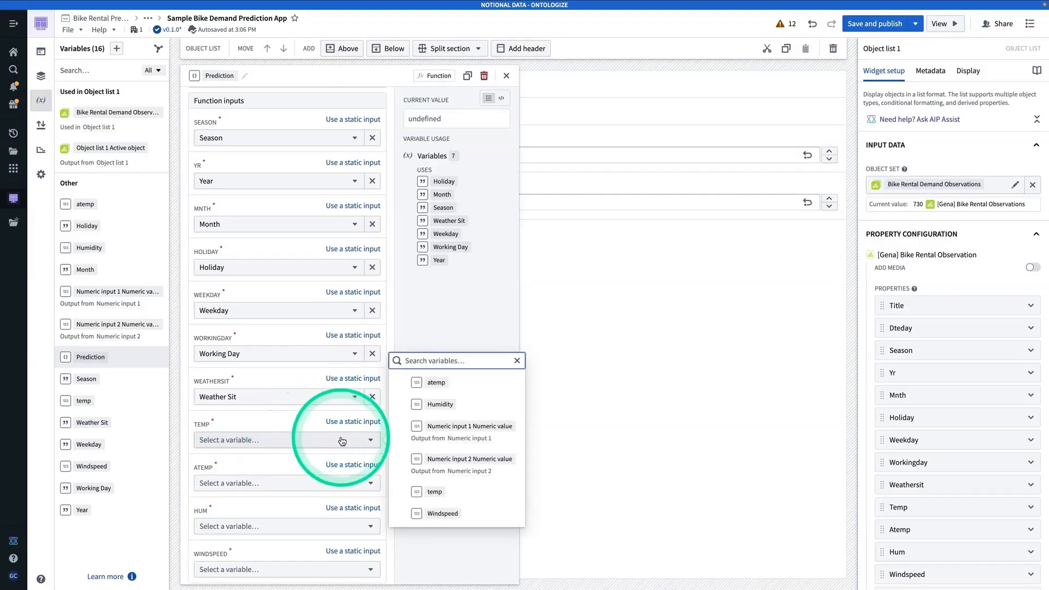
left_click(433, 491)
left_click(292, 482)
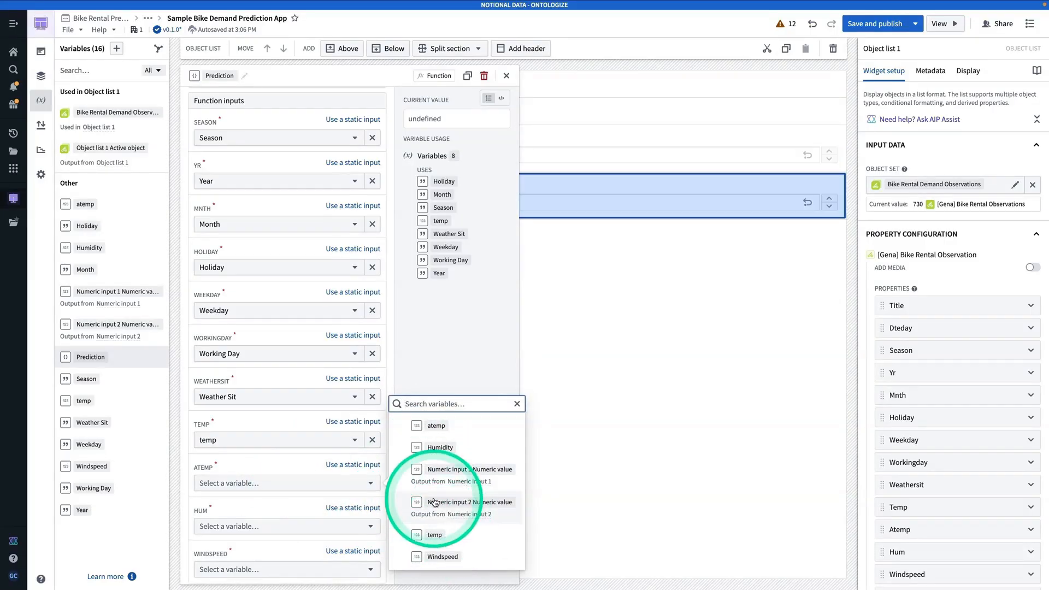
left_click(430, 425)
scroll(248, 496, "down", 1)
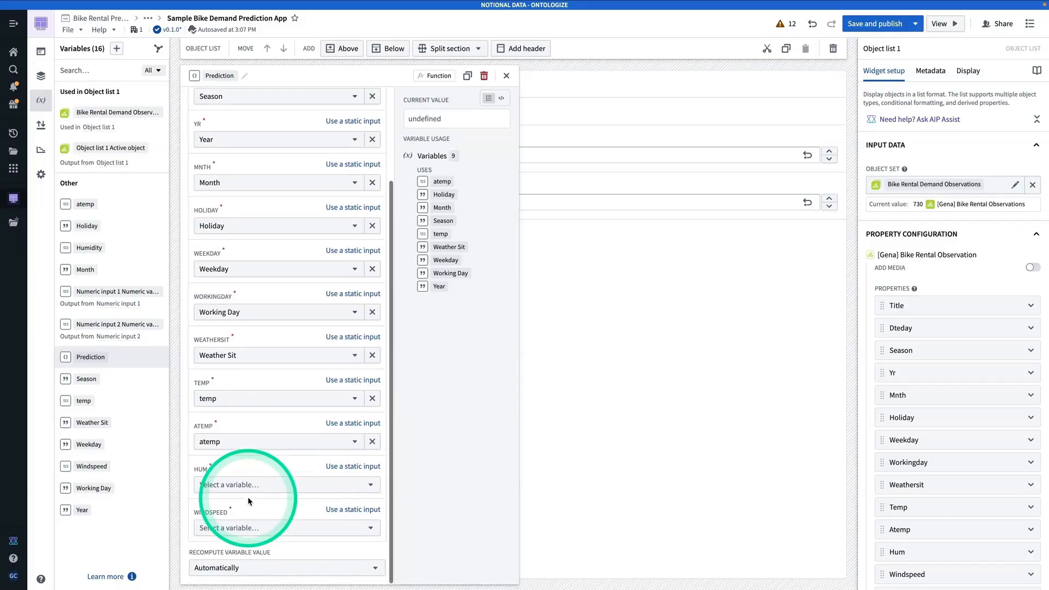
left_click(270, 483)
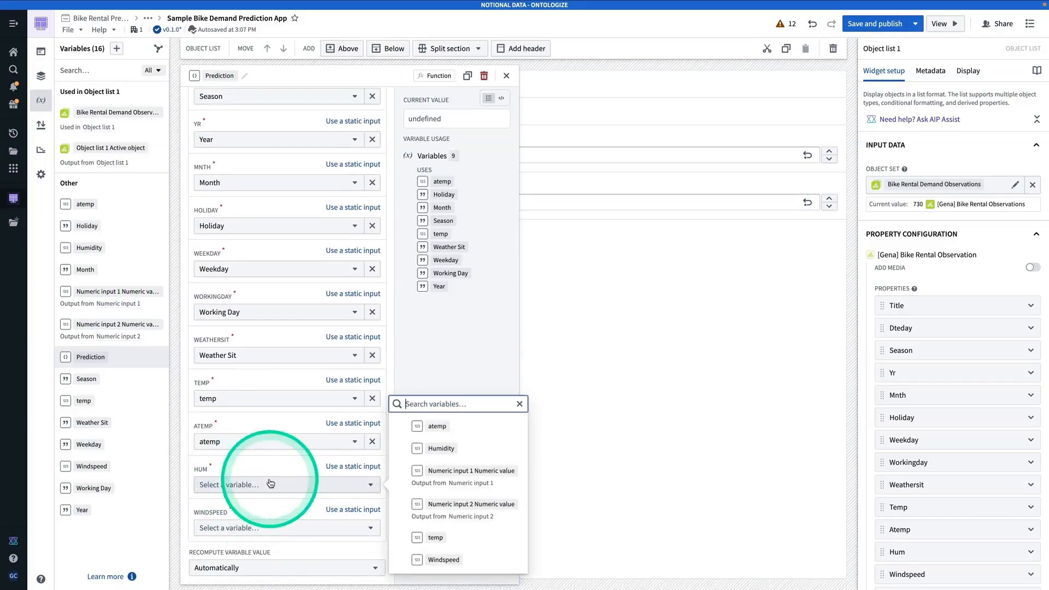
left_click(434, 448)
left_click(288, 538)
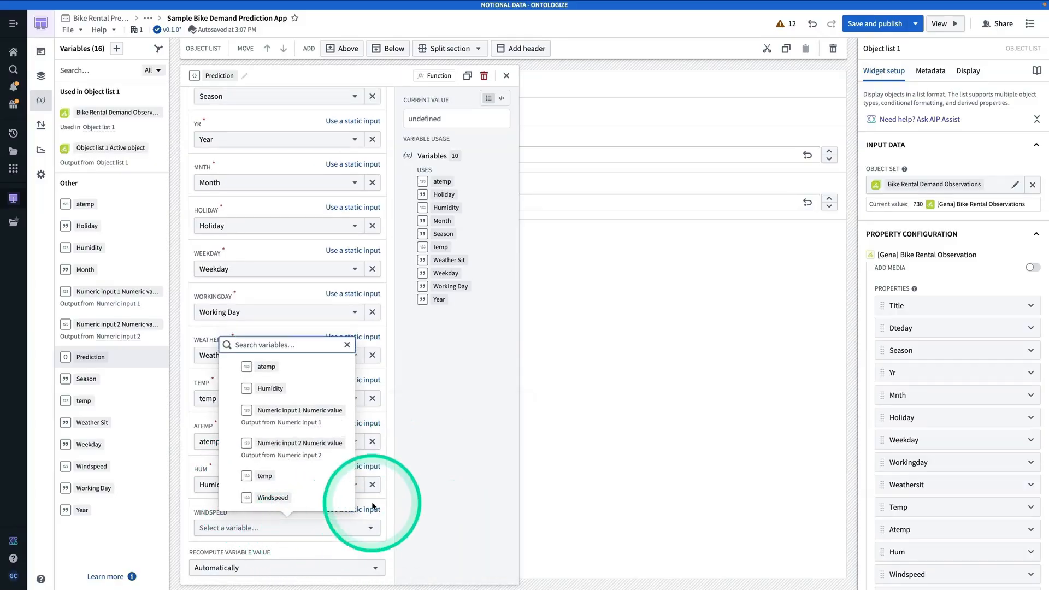
left_click(311, 496)
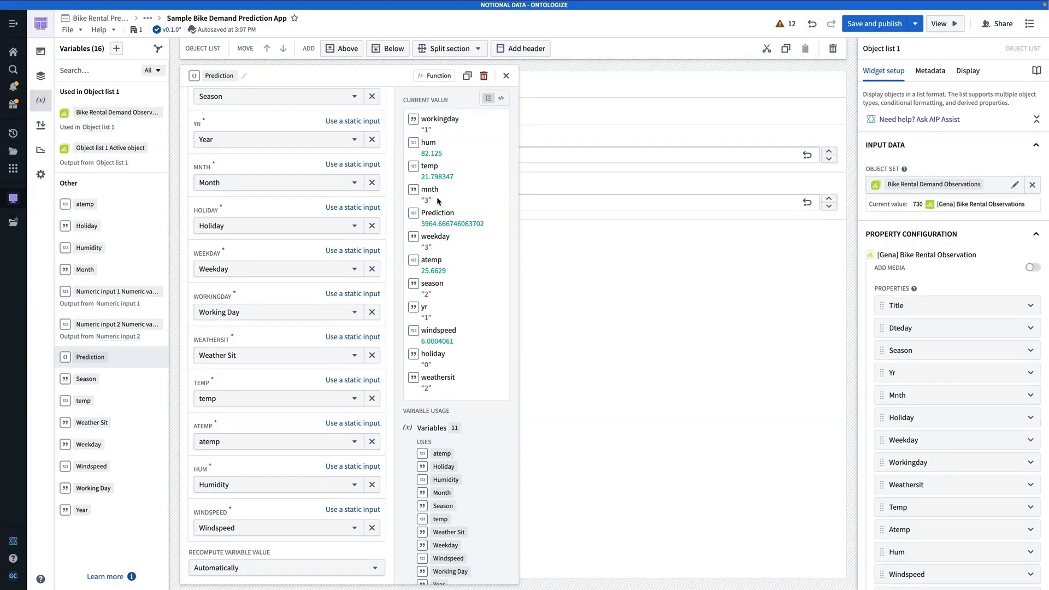
Create a numeric struct-field variable and name it Prediction Value
left_click(117, 49)
mouse_move(180, 85)
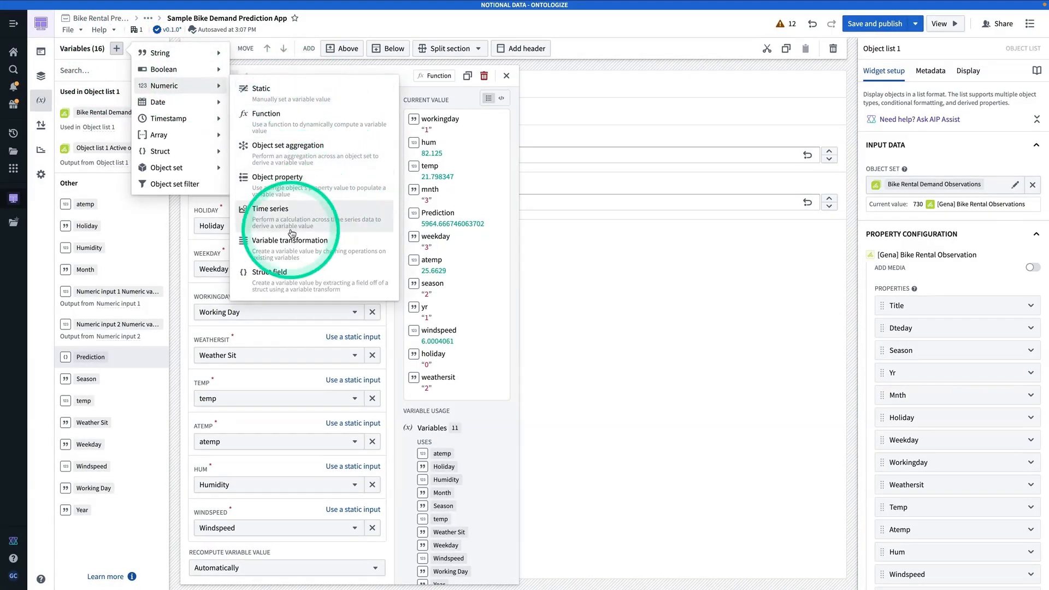
left_click(303, 276)
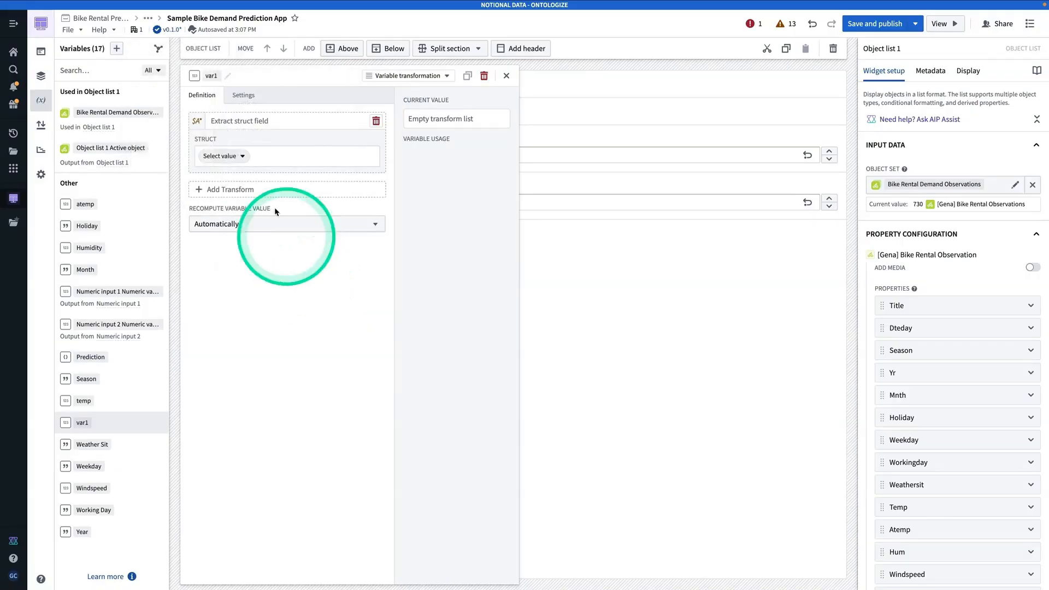
left_click(213, 75)
type("Pred")
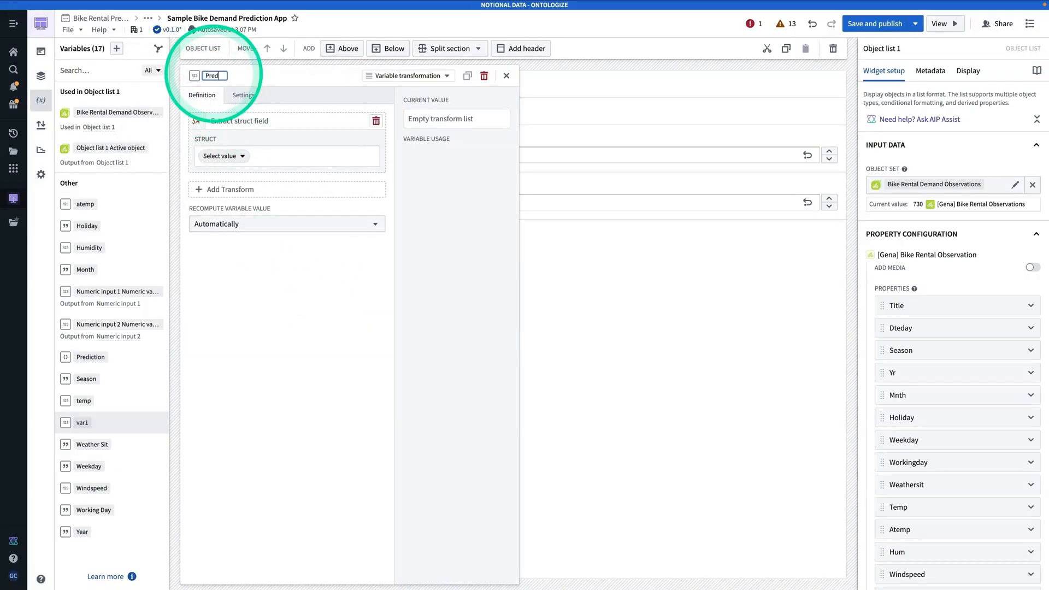
type("ctoinion Value")
key("Return")
Set Prediction Value to extract the Prediction field from the Prediction struct, and close the variable editor
left_click(224, 156)
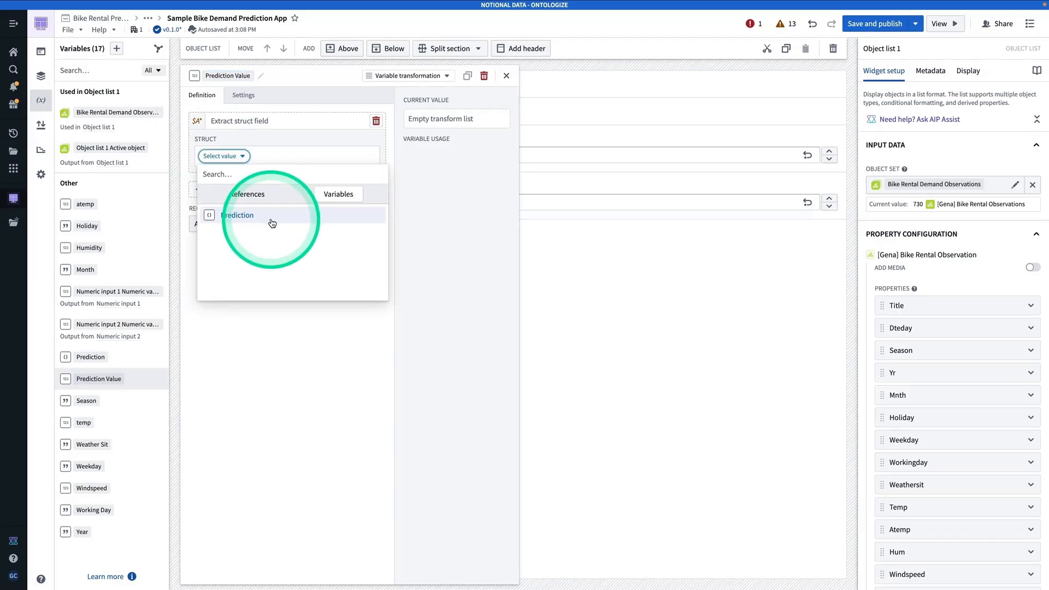
left_click(271, 223)
left_click(248, 190)
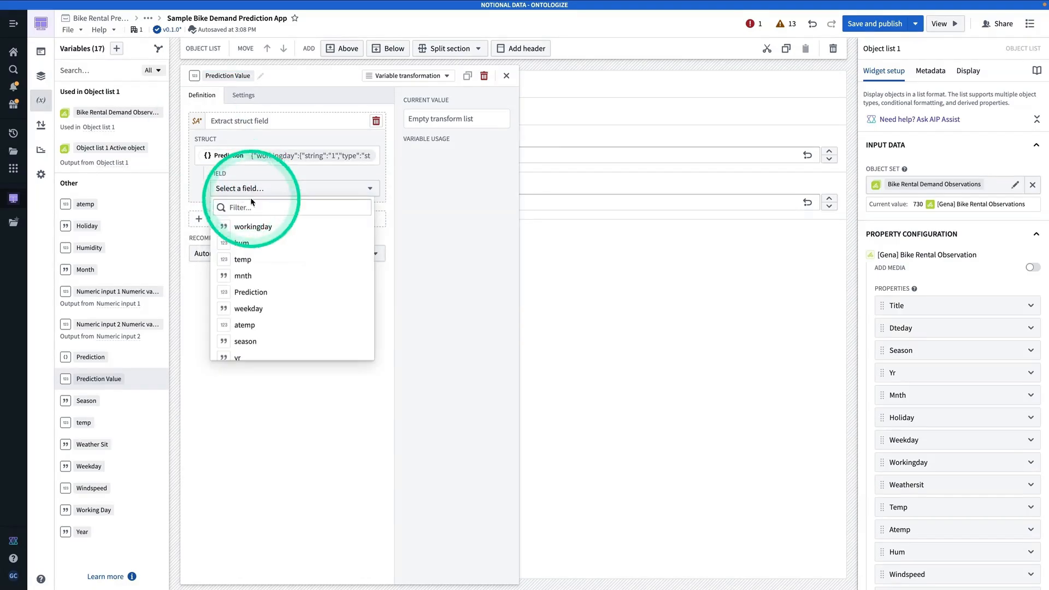
left_click(258, 291)
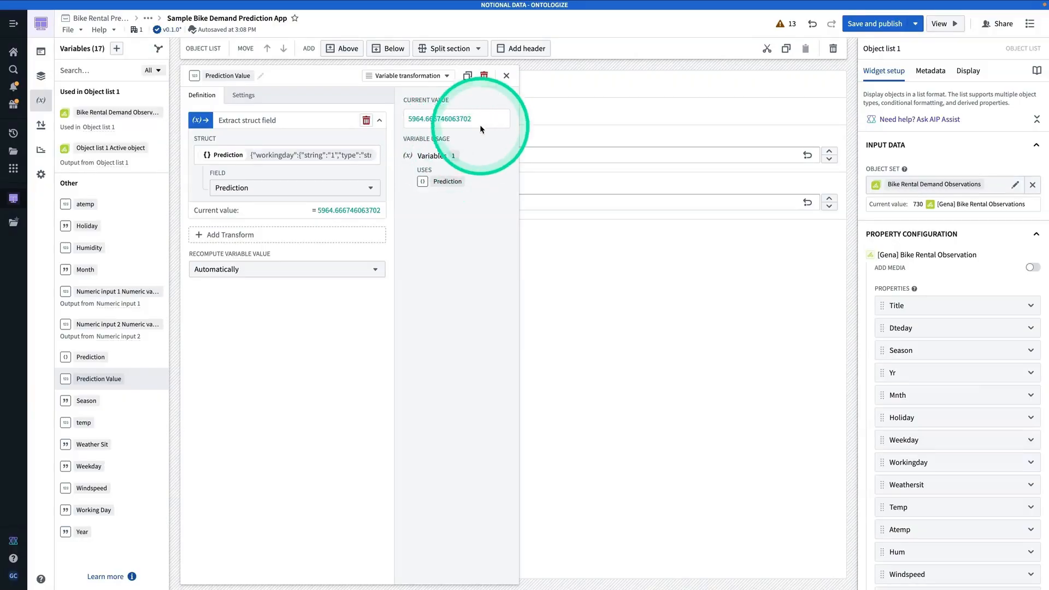
left_click(507, 77)
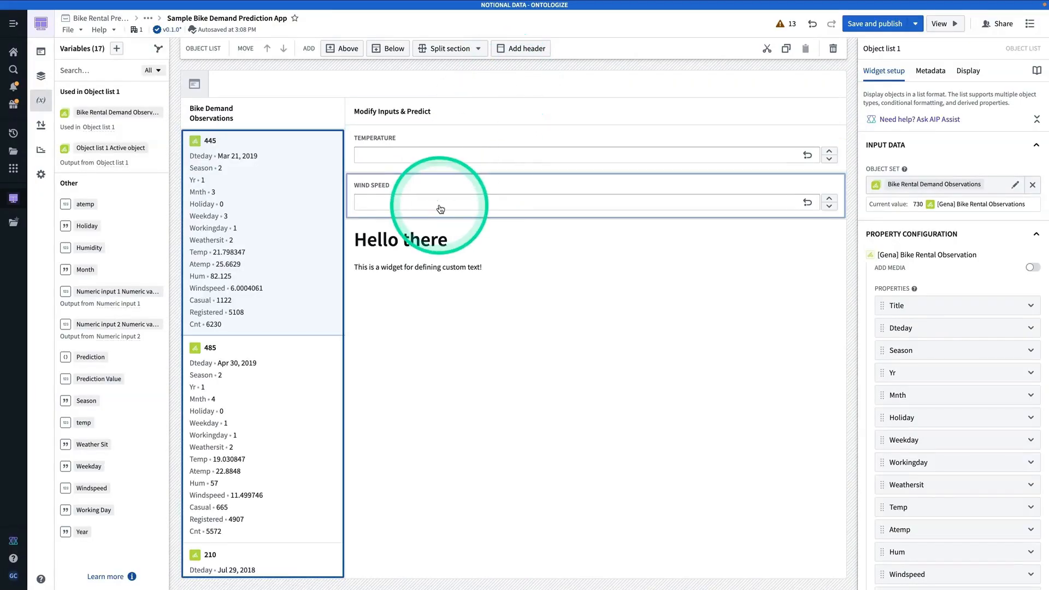
Switch the Markdown widget's input to a new string variable based on a variable transformation
left_click(549, 327)
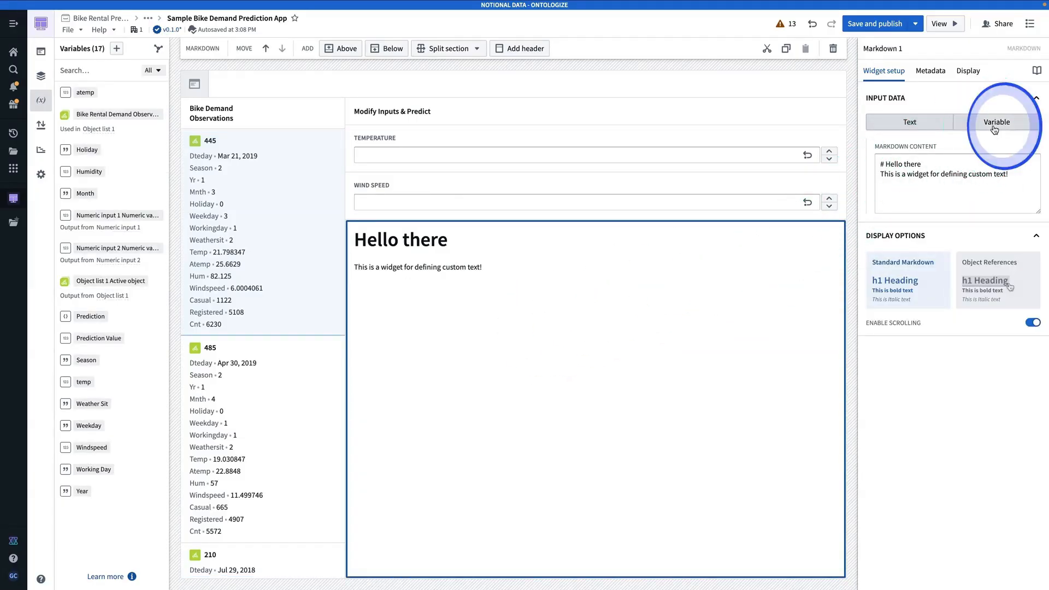
left_click(994, 126)
left_click(966, 162)
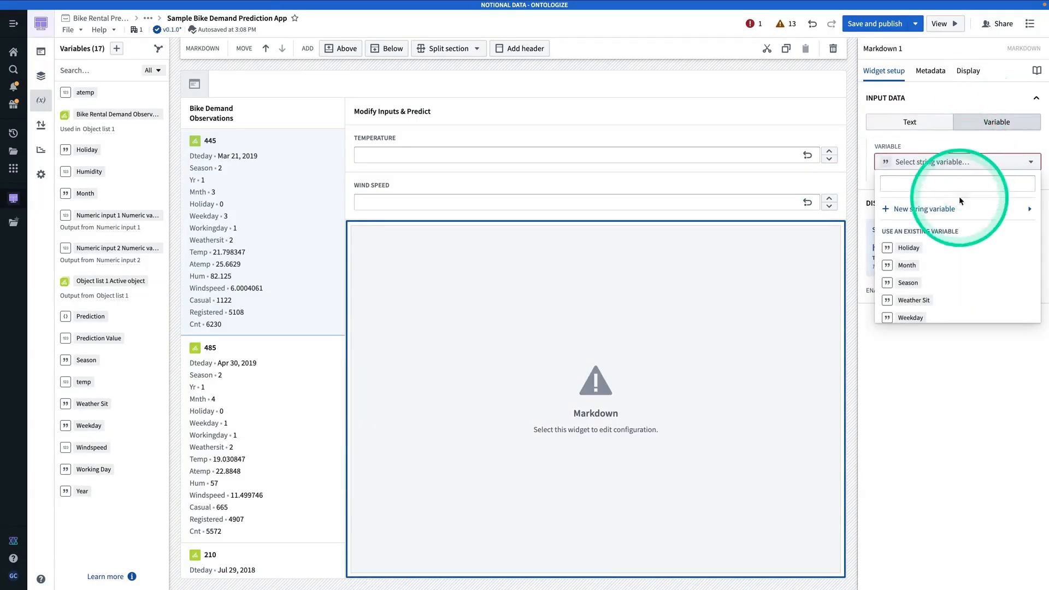
mouse_move(953, 208)
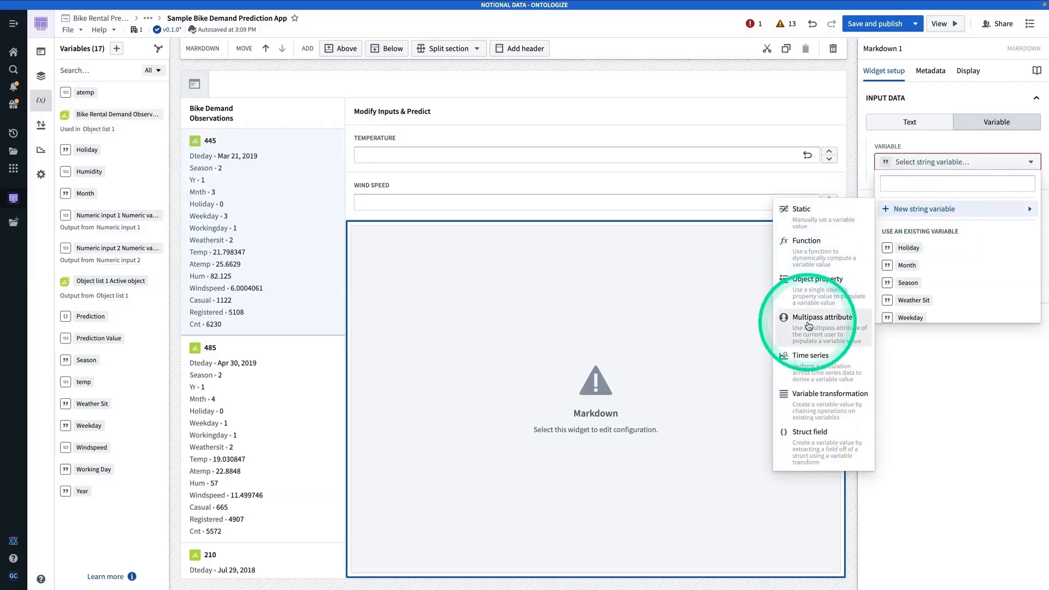
left_click(821, 404)
left_click(573, 208)
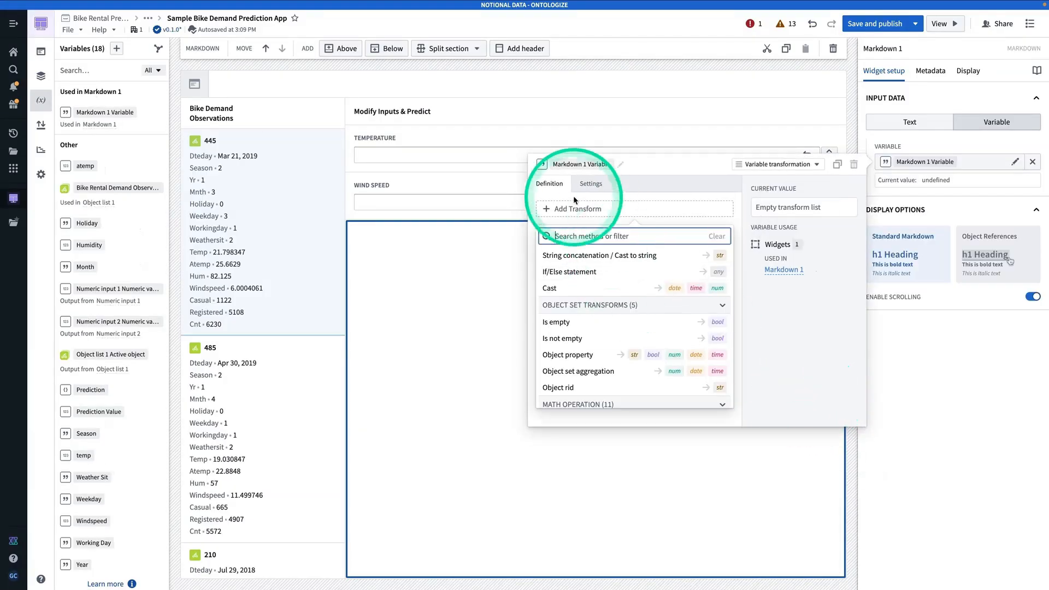
Name the Markdown widget's new variable Prediction Message
left_click(571, 164)
type("Predictor")
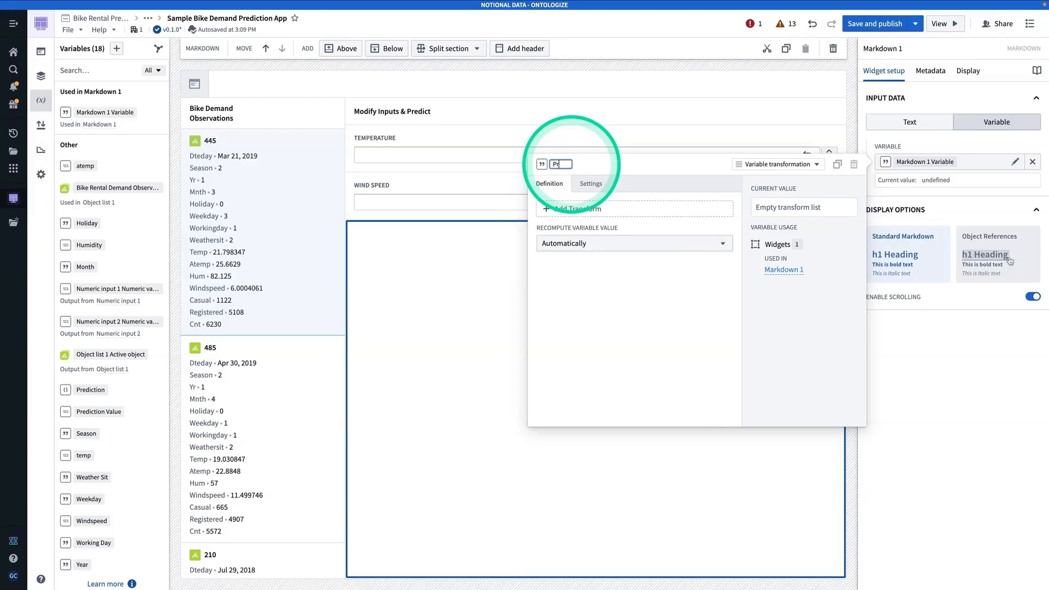
key("BackSpace")
key("BackSpace")
key("BackSpace")
type("ion Message")
key("Return")
Add a string concatenation transform containing the heading "# Results" and, on a new line, "The prediction for this day is **"
left_click(598, 209)
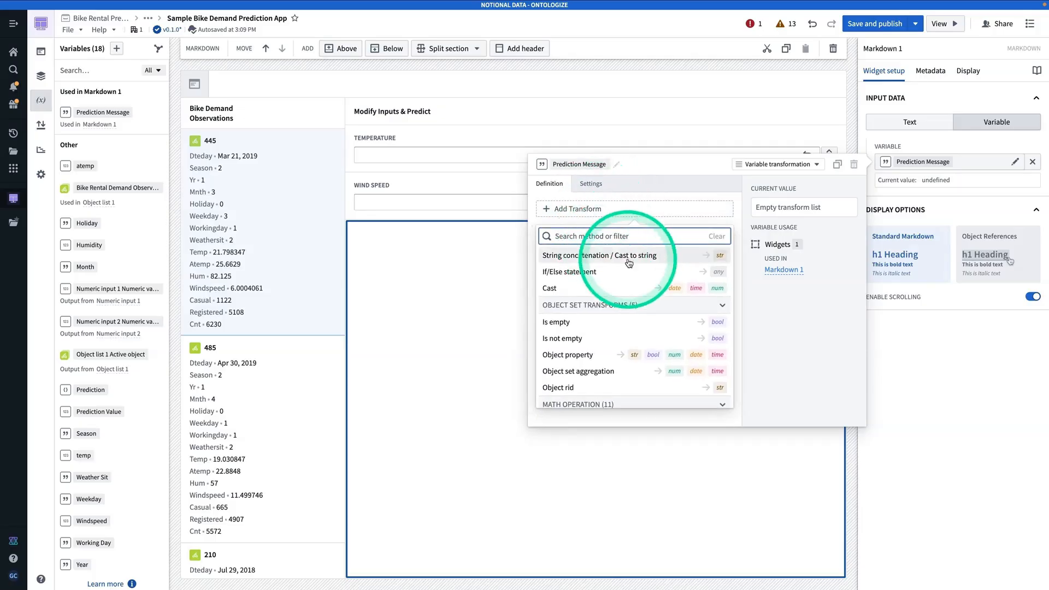
left_click(606, 255)
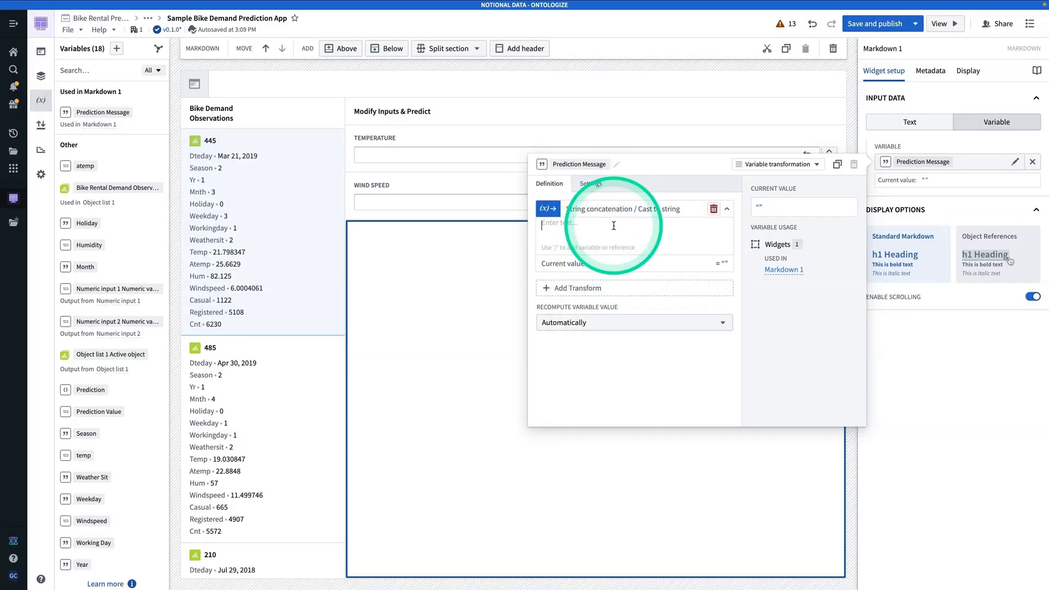
type("# Results")
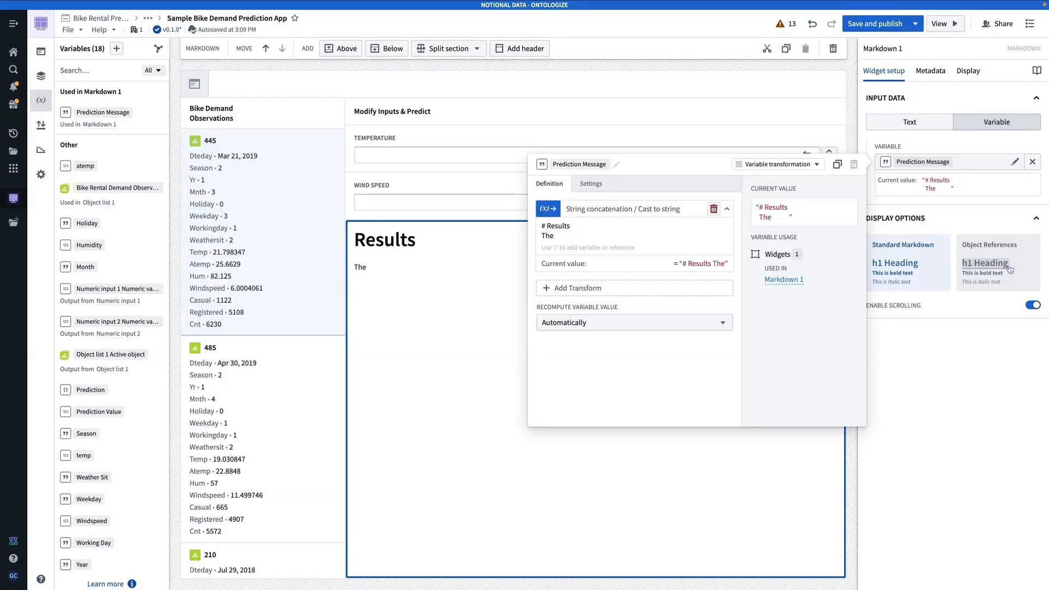
type("diction for this day is **")
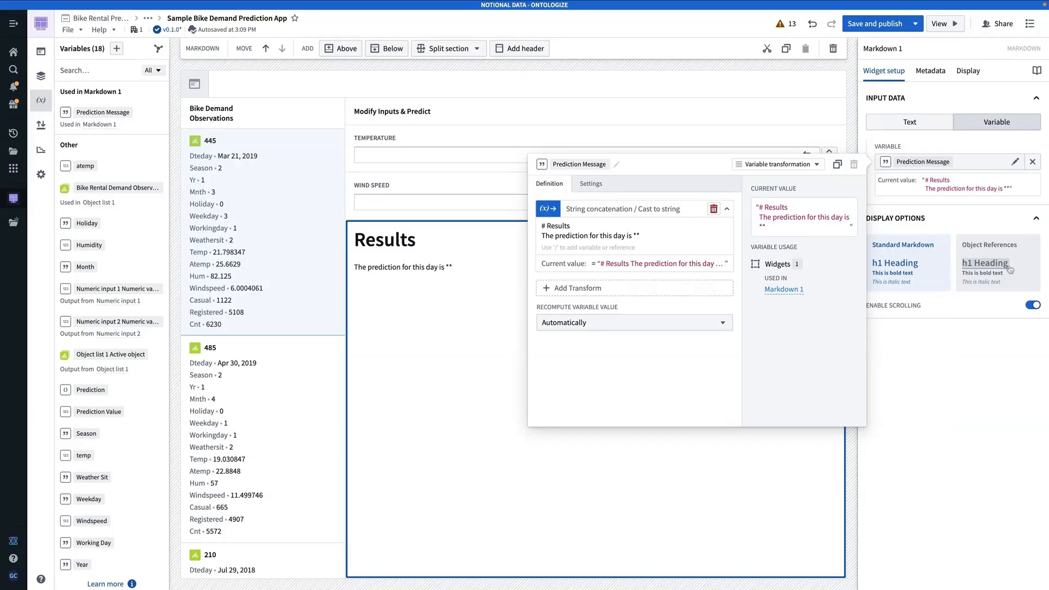
Complete the message with the Prediction Value variable followed by "bikes**", and close the variable editor
type("/")
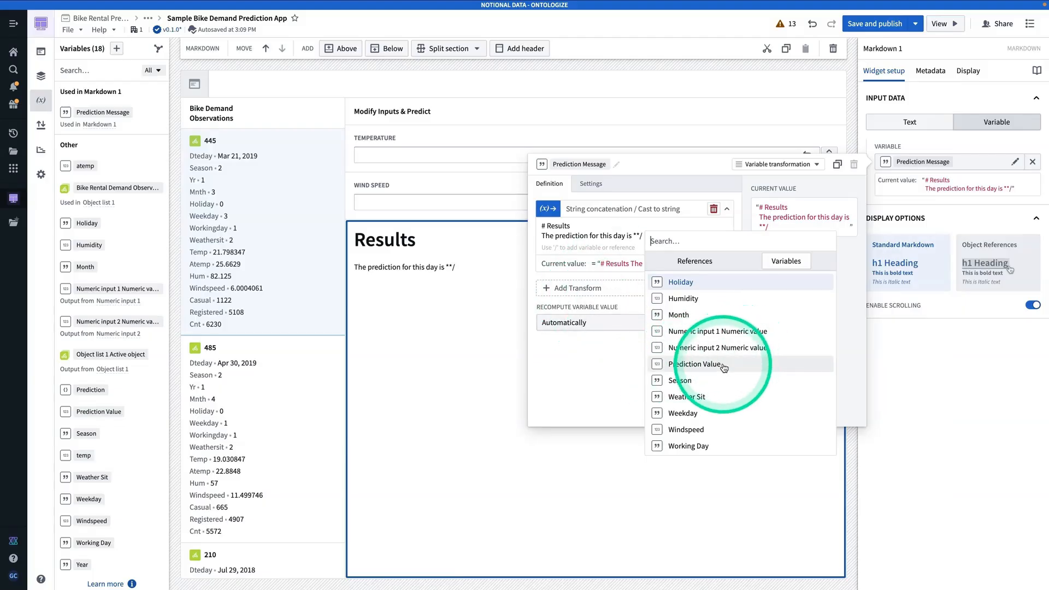
left_click(721, 365)
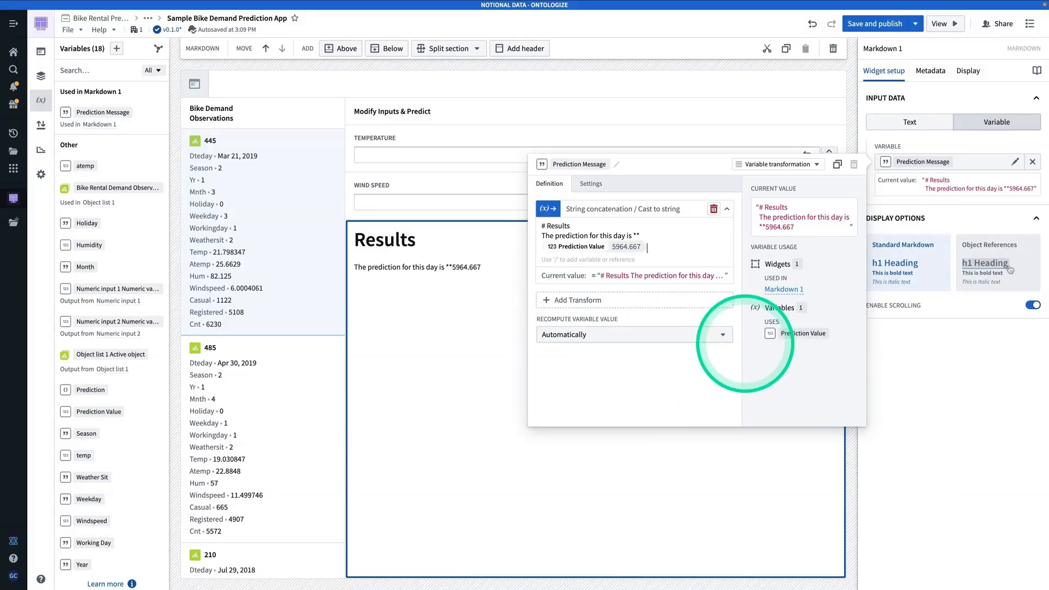
left_click(746, 346)
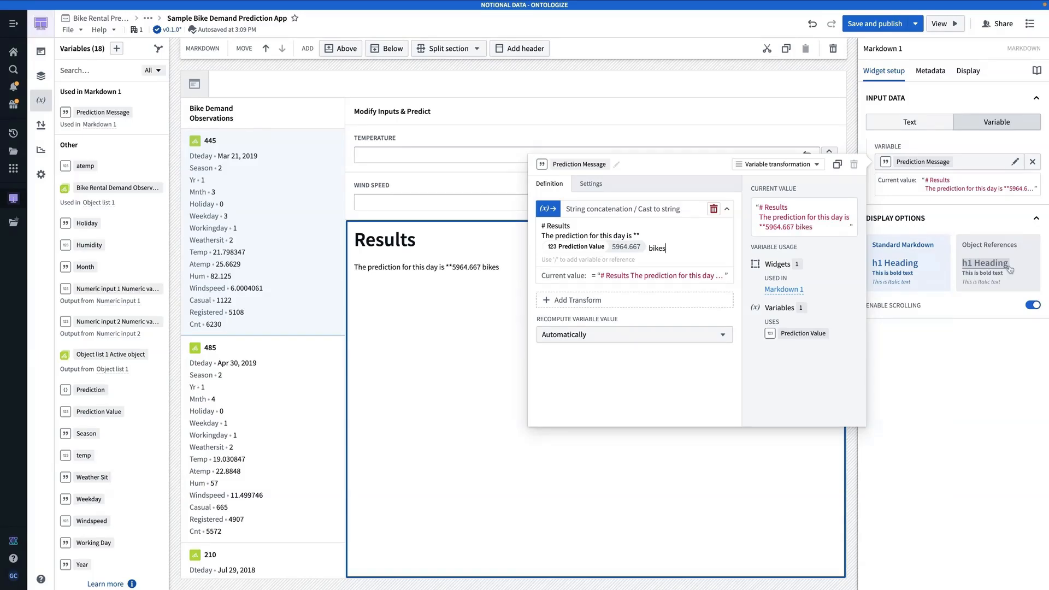
type("*")
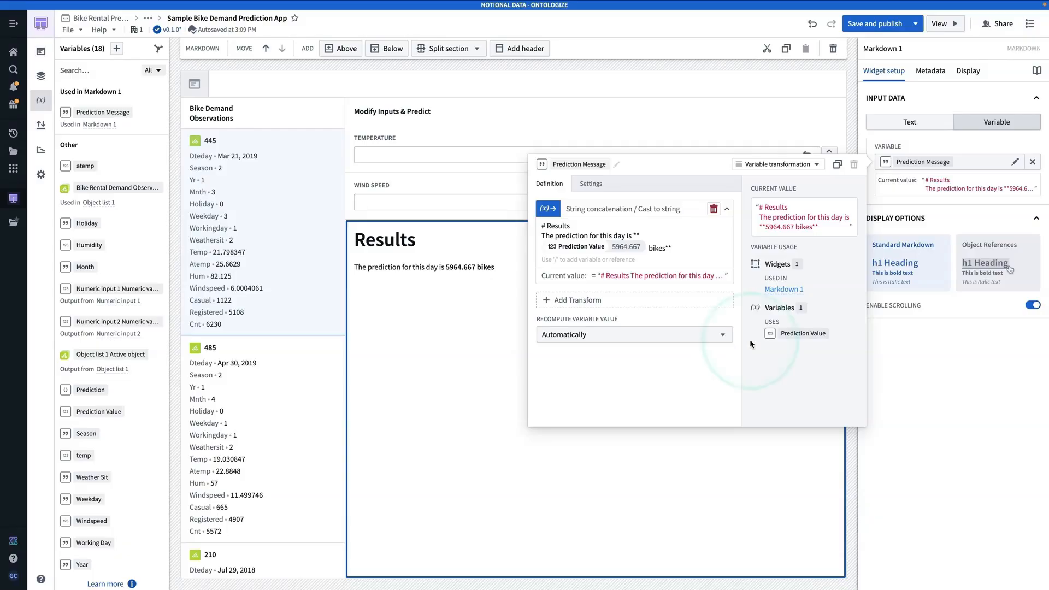
left_click(901, 387)
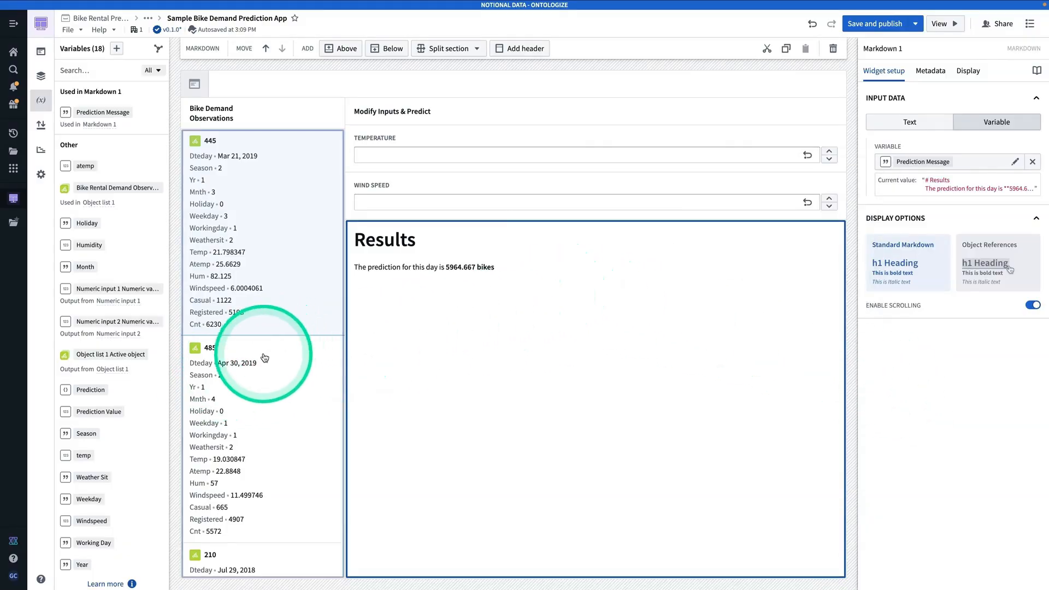
Select observation 485 in the Bike Demand Observations list to check its prediction
left_click(272, 385)
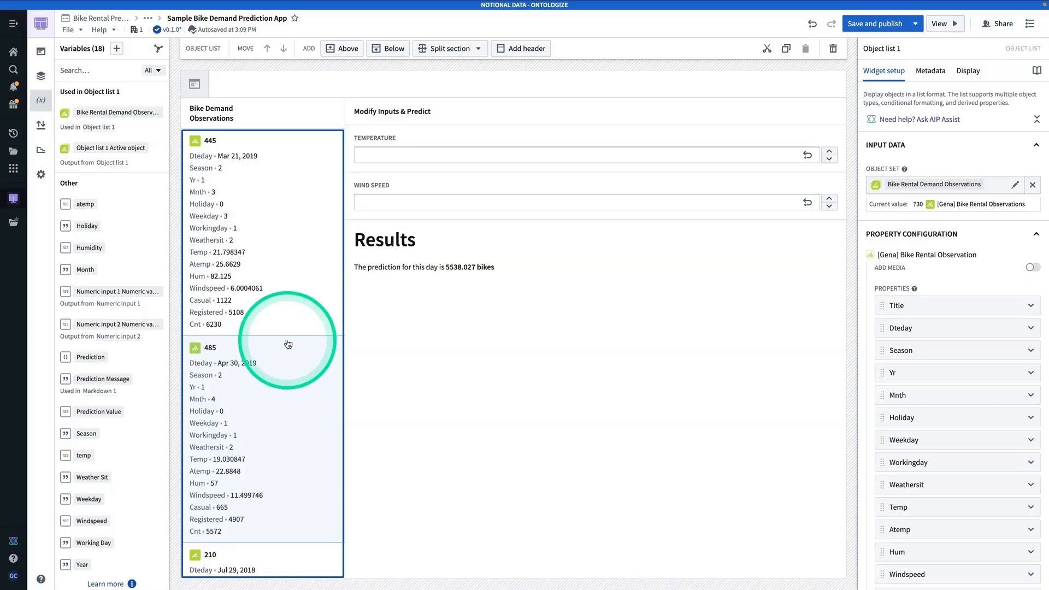
scroll(290, 342, "down", 3)
scroll(319, 343, "up", 3)
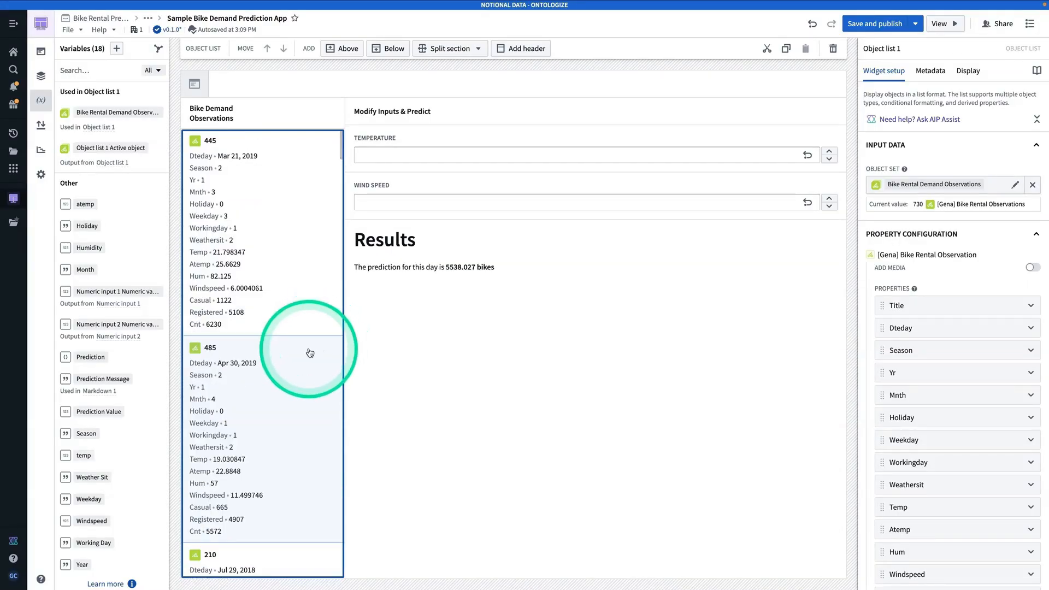
Replace the Temperature input's output variable with the existing temp variable
left_click(430, 151)
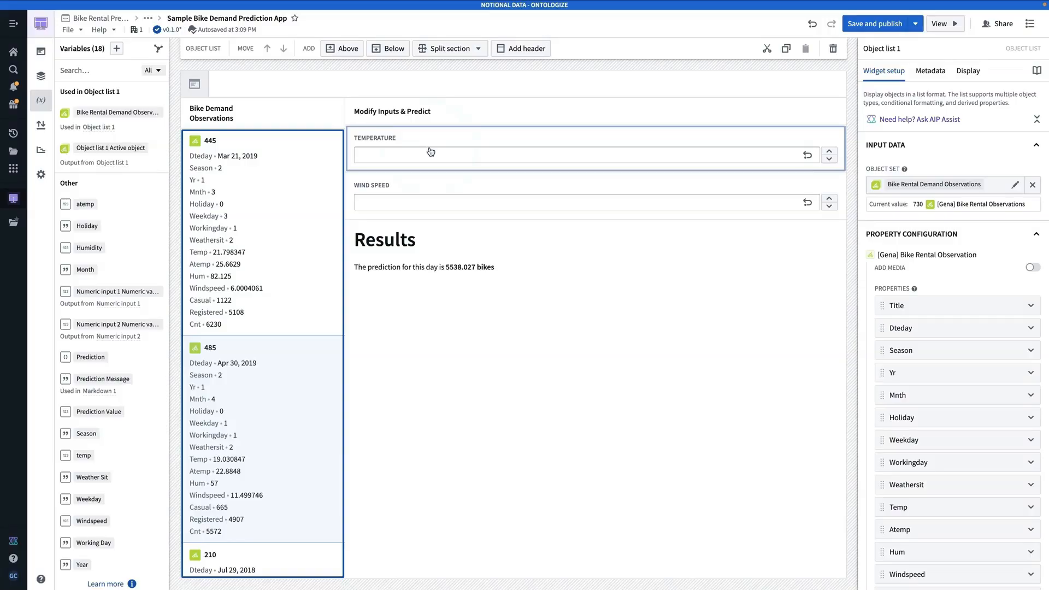
left_click(431, 153)
left_click(433, 155)
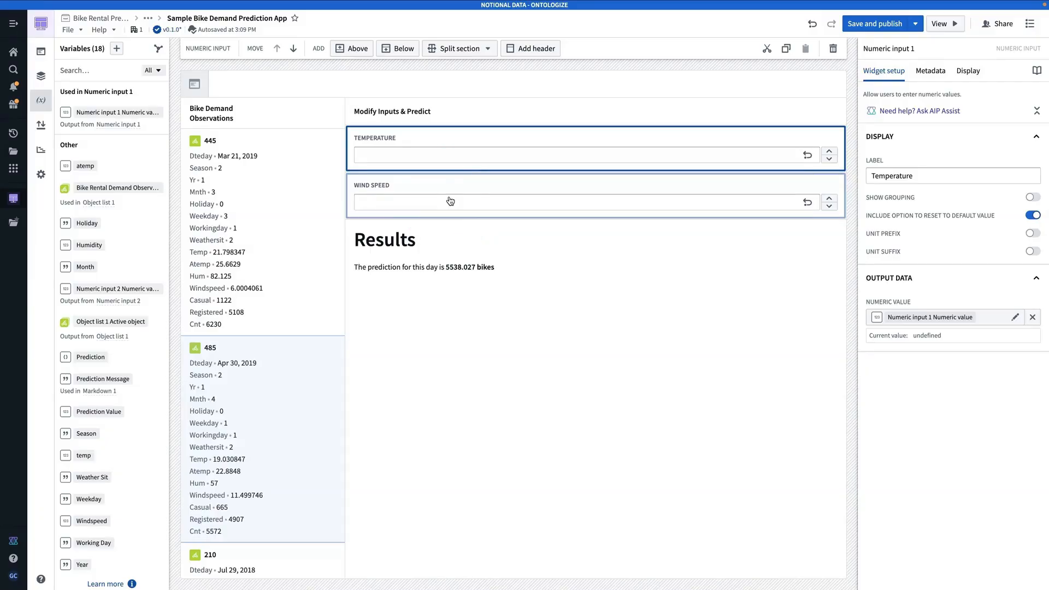
left_click(521, 135)
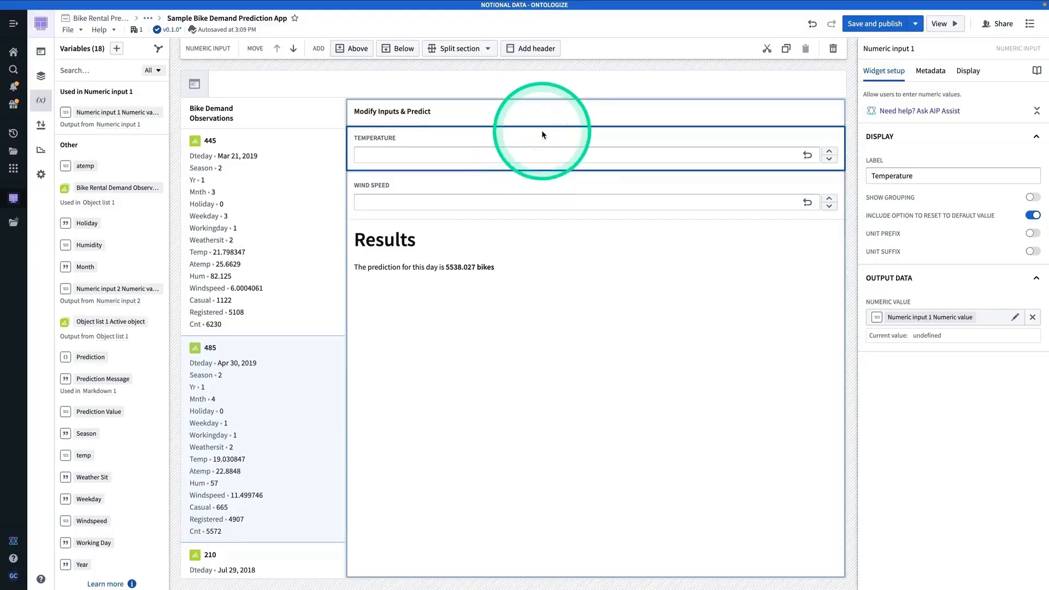
left_click(1032, 317)
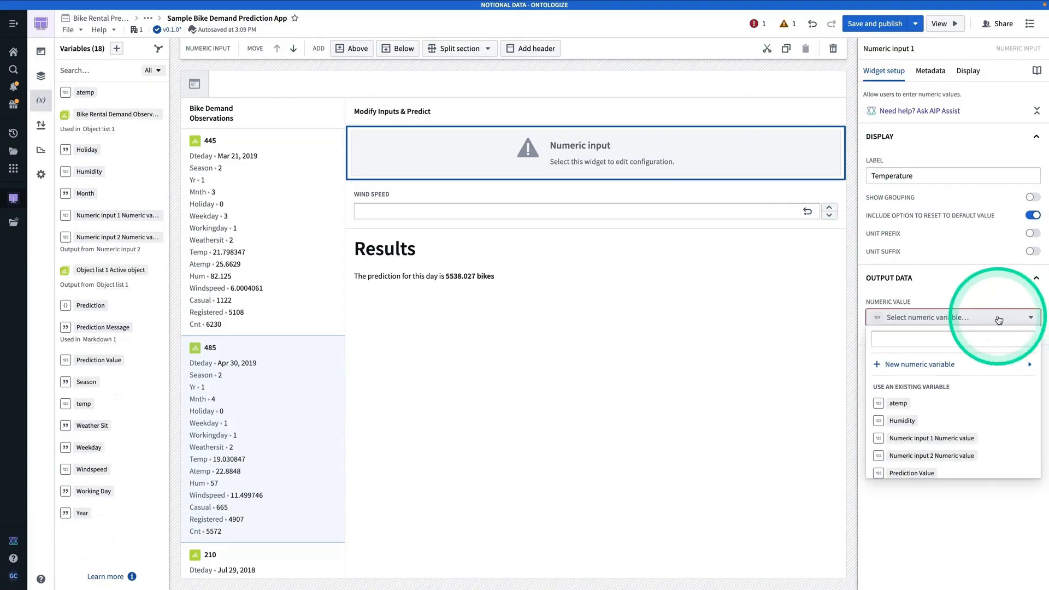
mouse_move(923, 355)
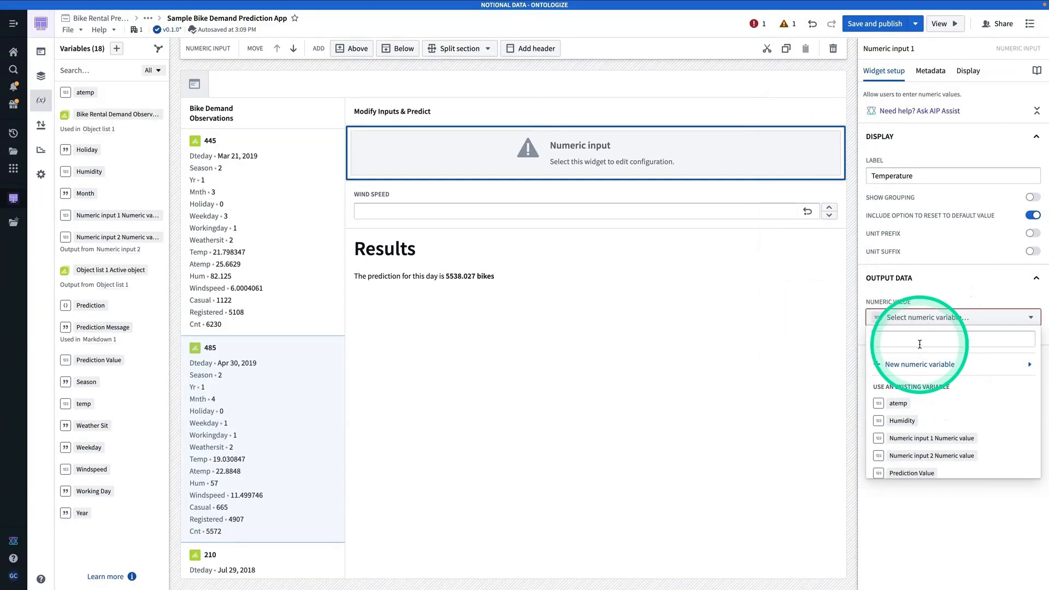
scroll(920, 404, "down", 2)
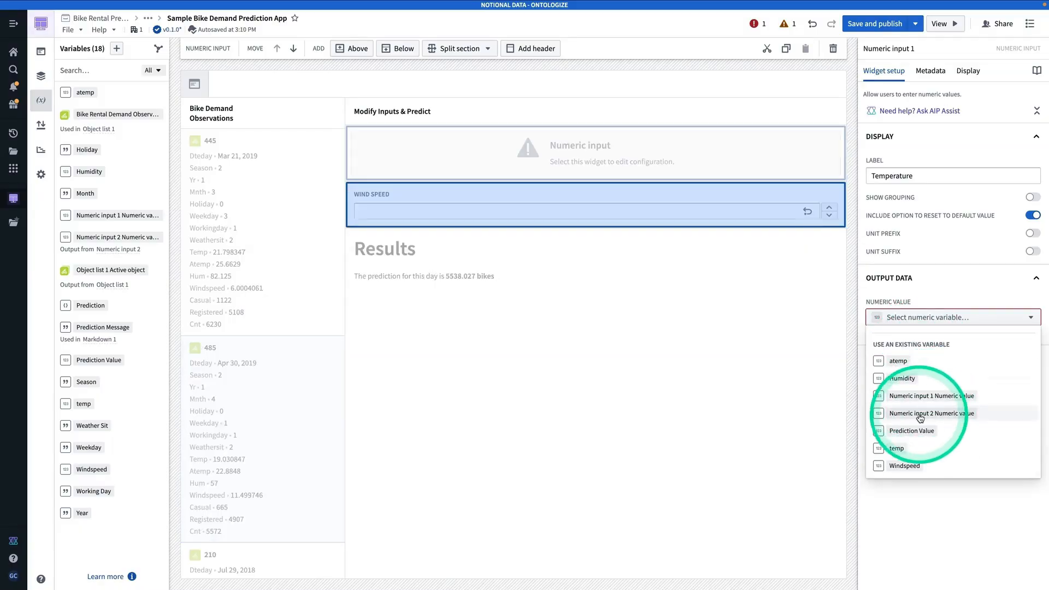
left_click(909, 447)
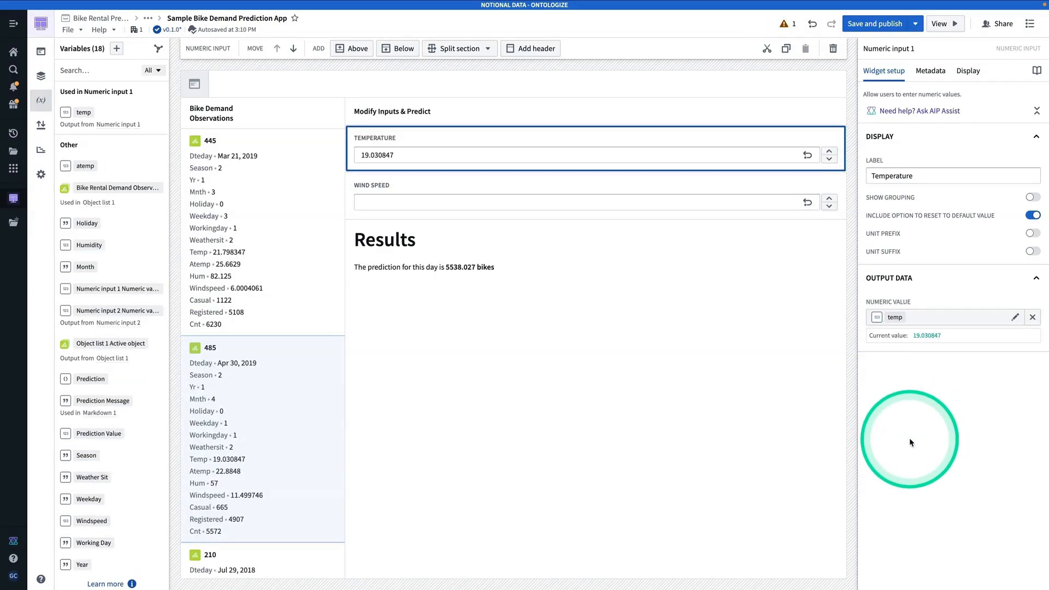
Test the prediction with a Temperature of 25, and reset the field to its default value
double_click(407, 159)
type("25")
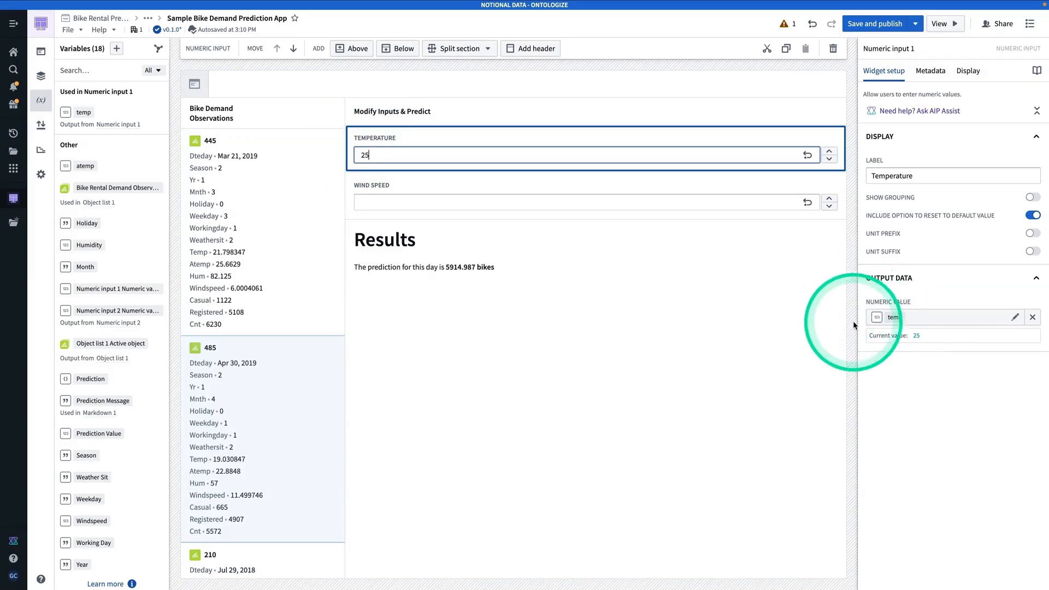
left_click(807, 156)
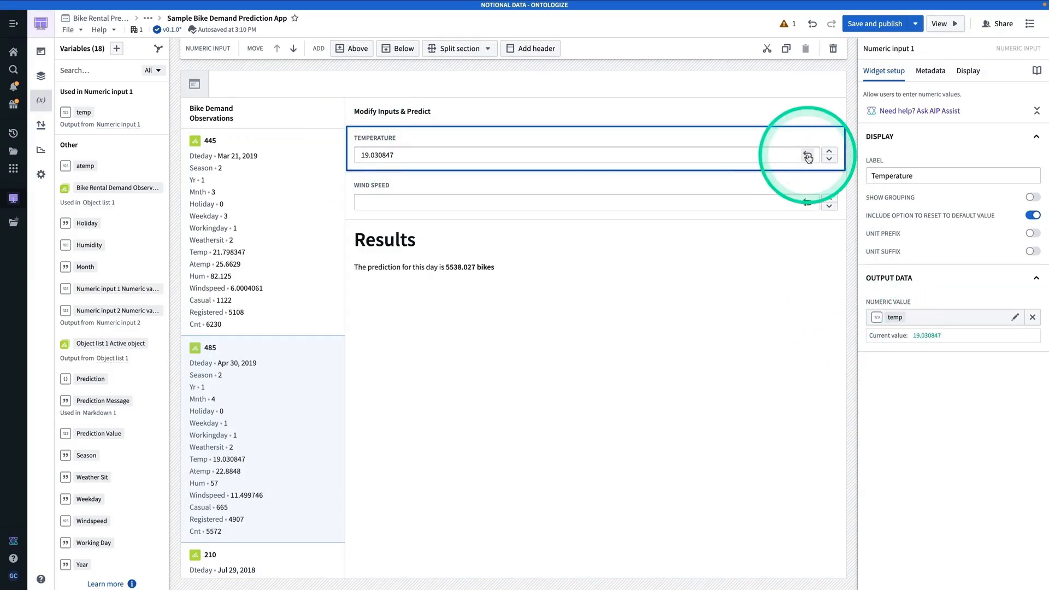
Replace the Wind Speed input's output variable with the existing Windspeed variable
left_click(725, 194)
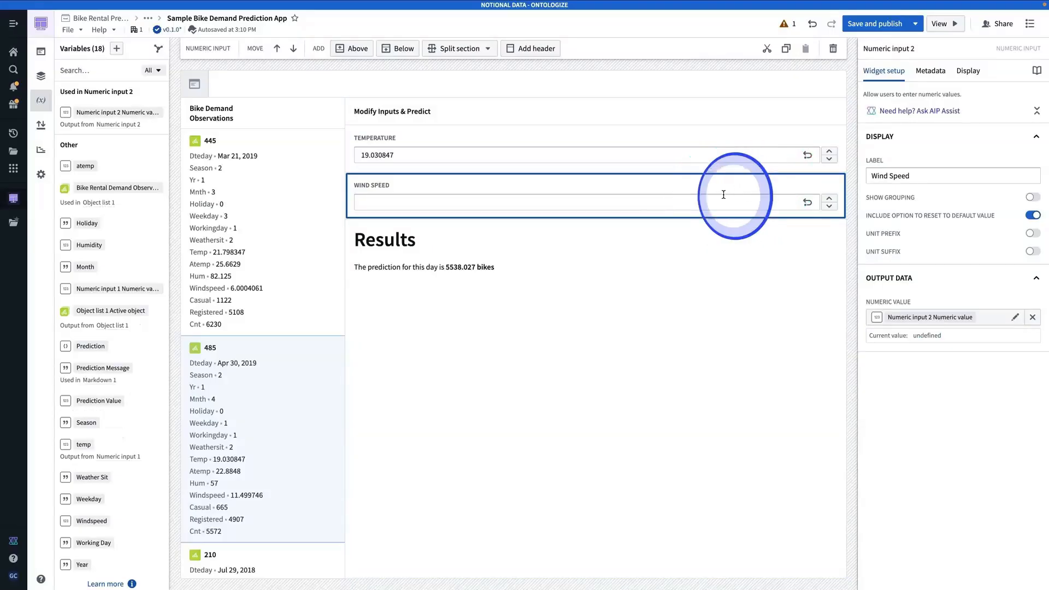
left_click(1031, 317)
scroll(979, 434, "down", 2)
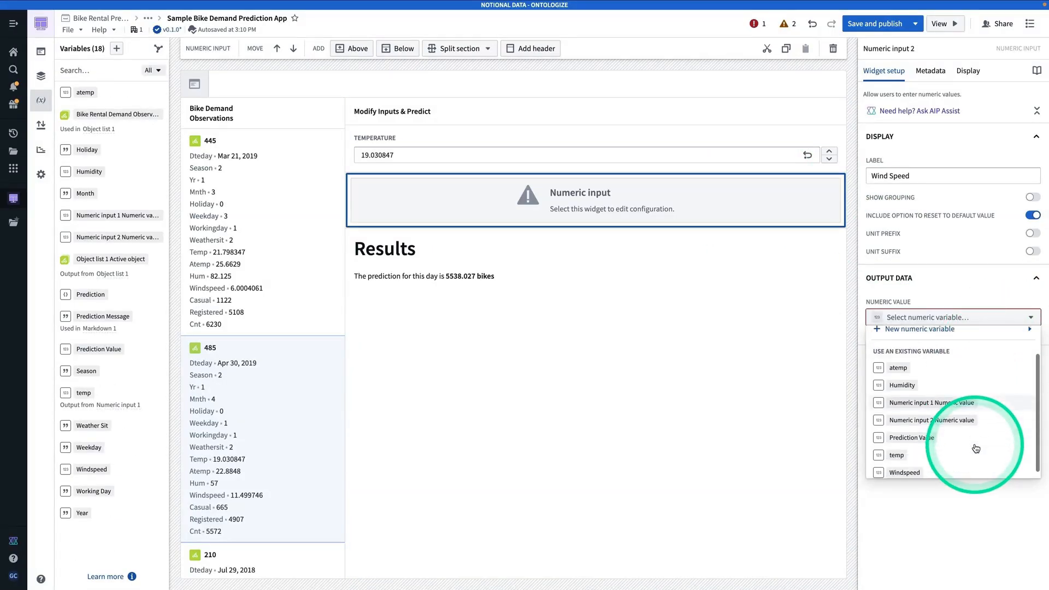
left_click(905, 466)
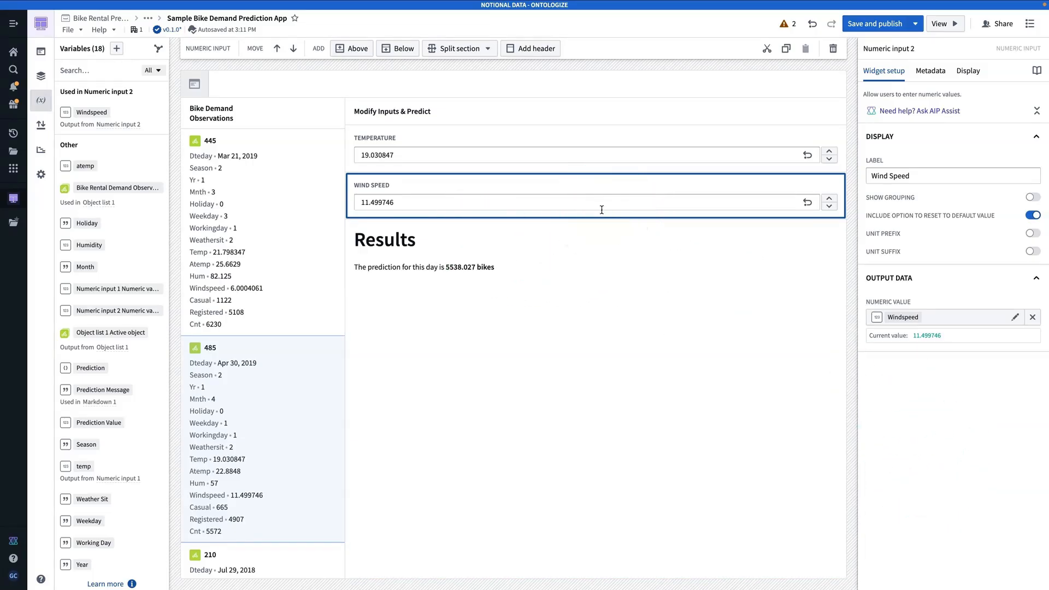
Set Wind Speed to 30 to test its effect on the prediction
left_click(479, 209)
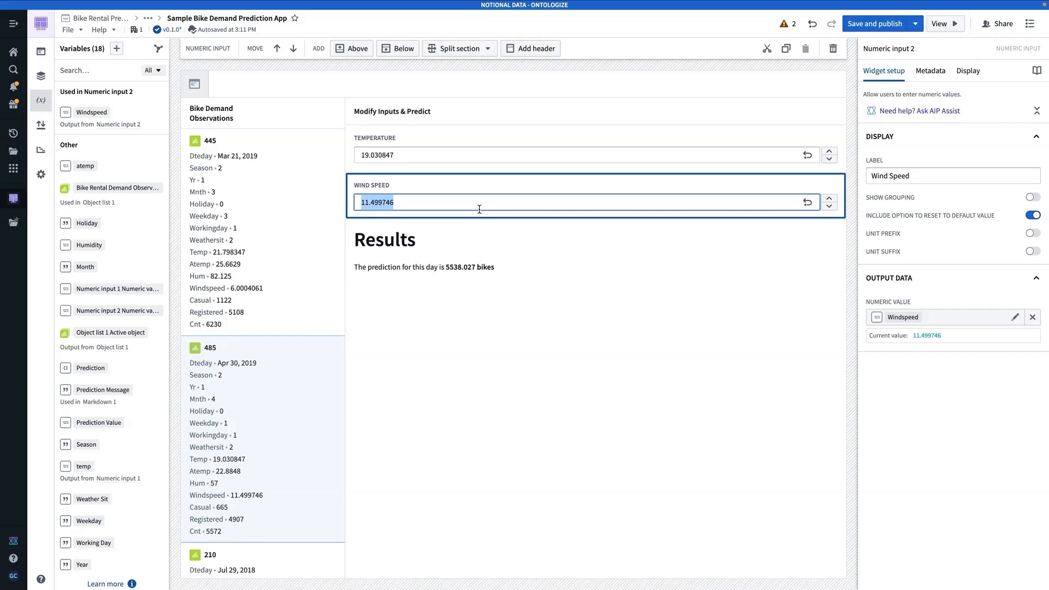
key("BackSpace")
type("30")
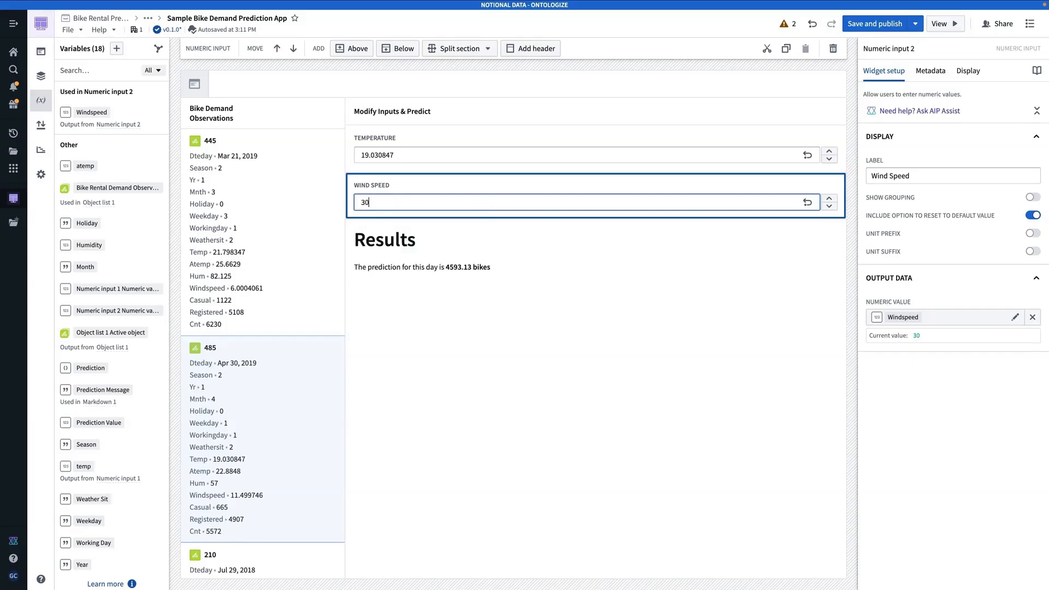
Save and publish the app, and open it in view mode
left_click(413, 256)
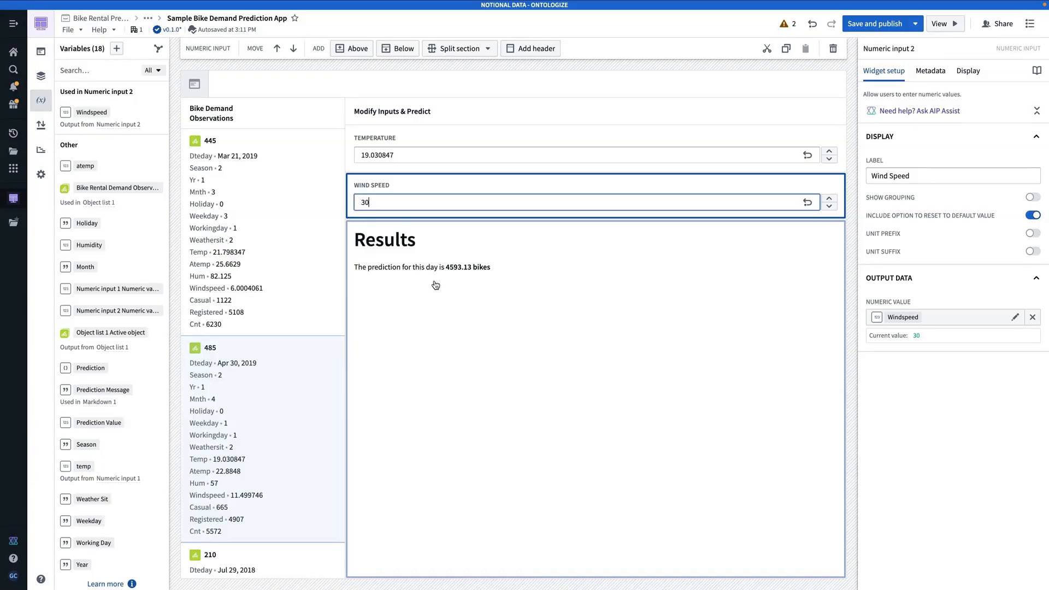
left_click(488, 303)
left_click(513, 314)
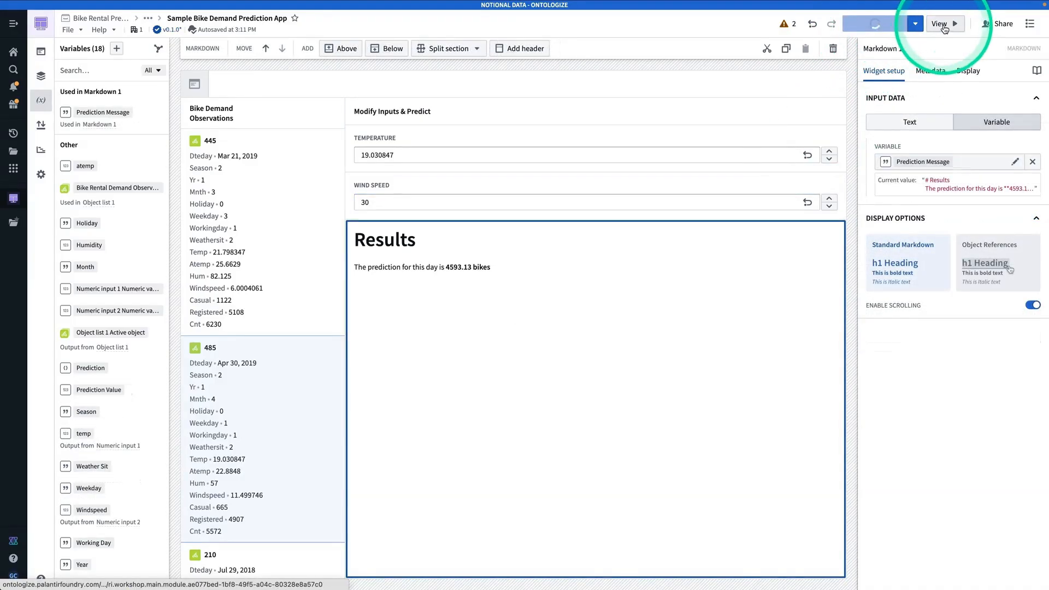
left_click(944, 24)
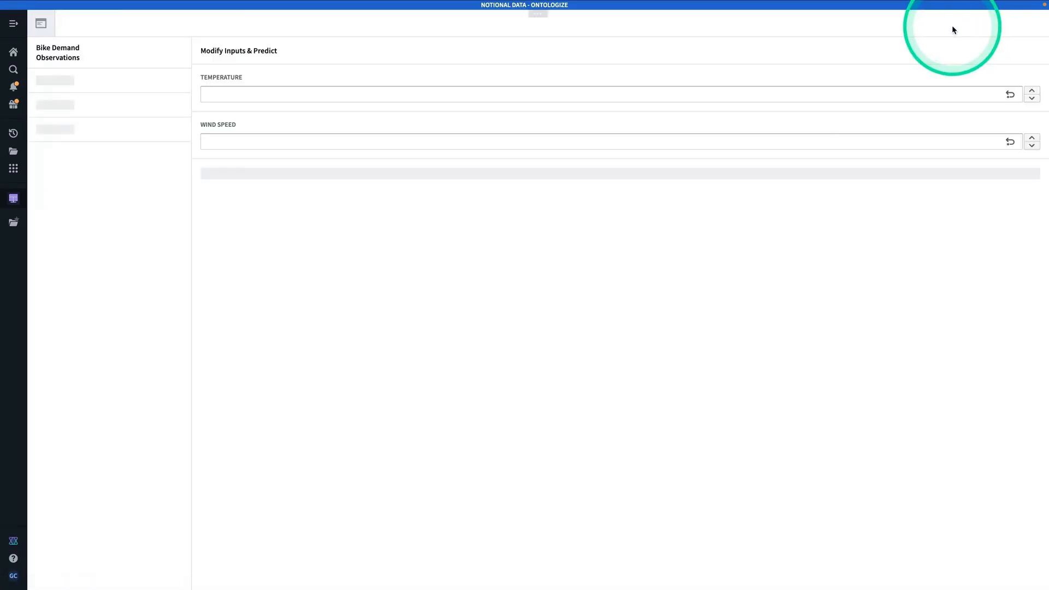